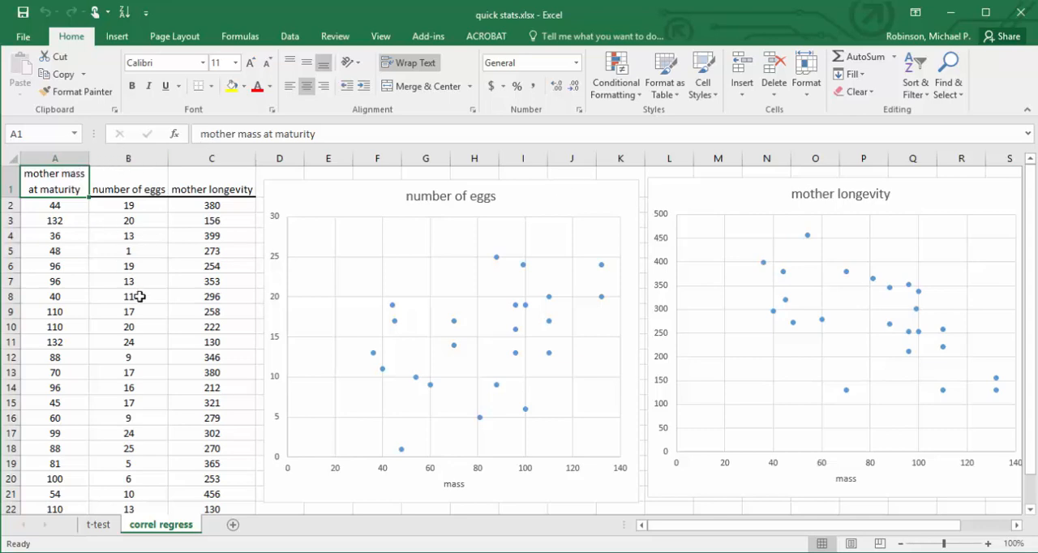
Review the egg number and longevity column headings and the source data of the number of eggs chart.
key(Right)
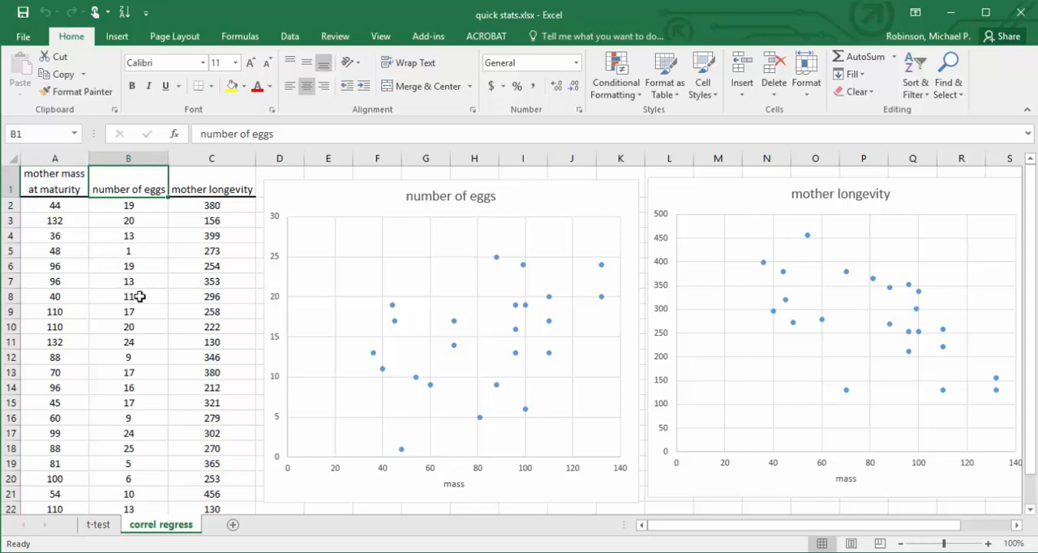
key(Right)
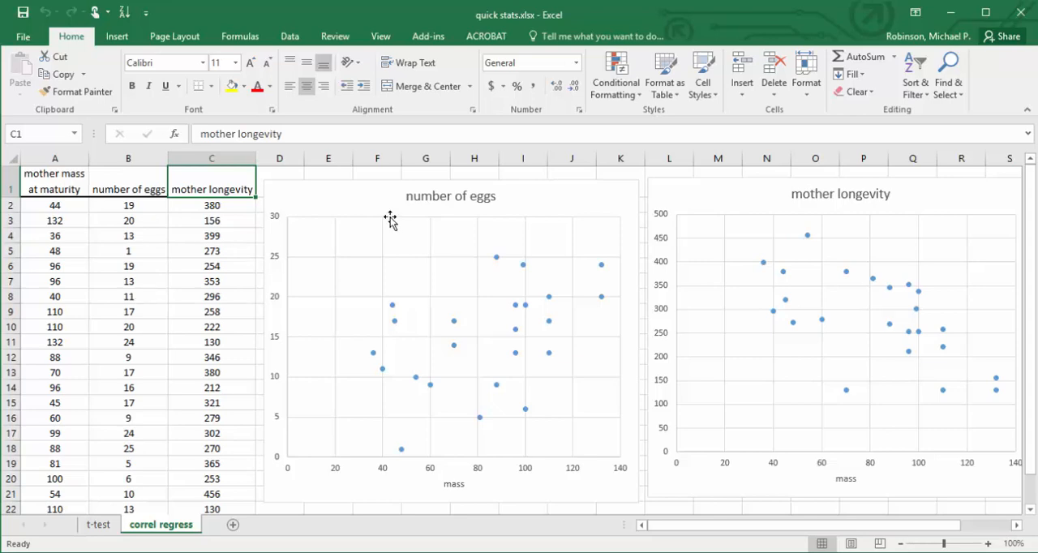
click(566, 309)
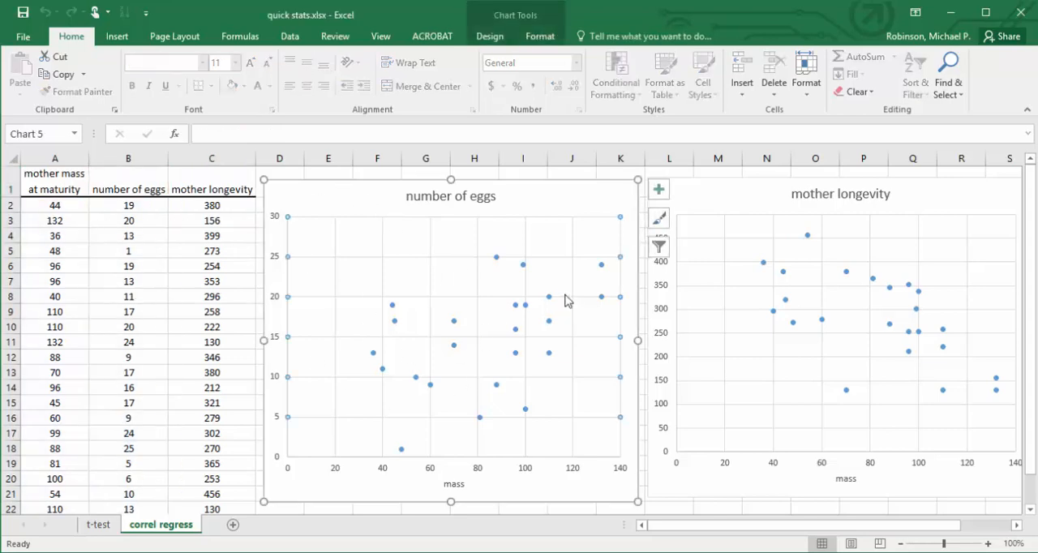
click(557, 193)
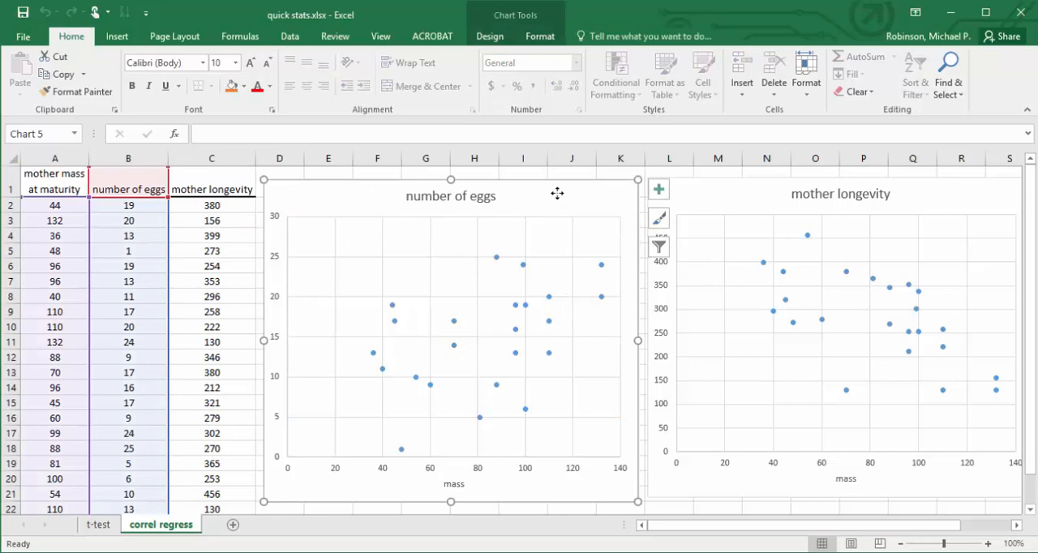
click(232, 181)
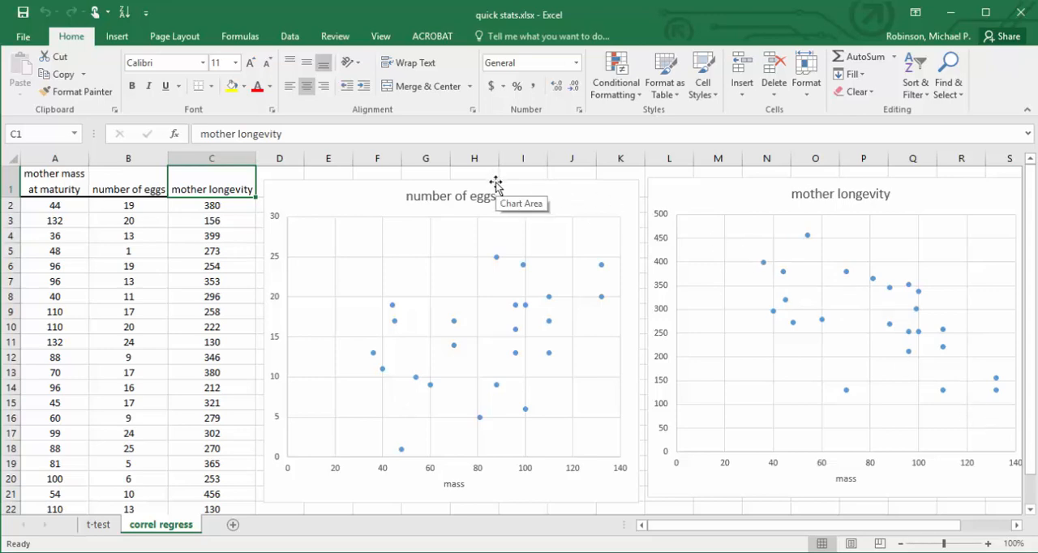
Move the number of eggs chart below the mother longevity chart to free the space beside the data.
drag(496, 185, 875, 228)
scroll(1031, 208, up, 3)
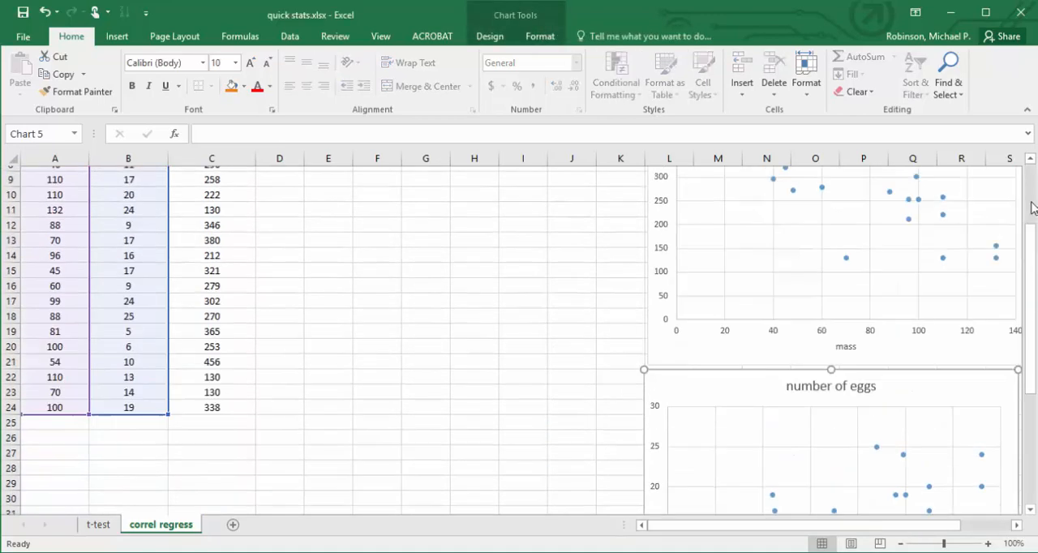
scroll(1031, 207, up, 3)
Run a Correlation analysis on columns A:C, grouped by columns with labels in the first row, and output it at E5.
drag(68, 150, 213, 155)
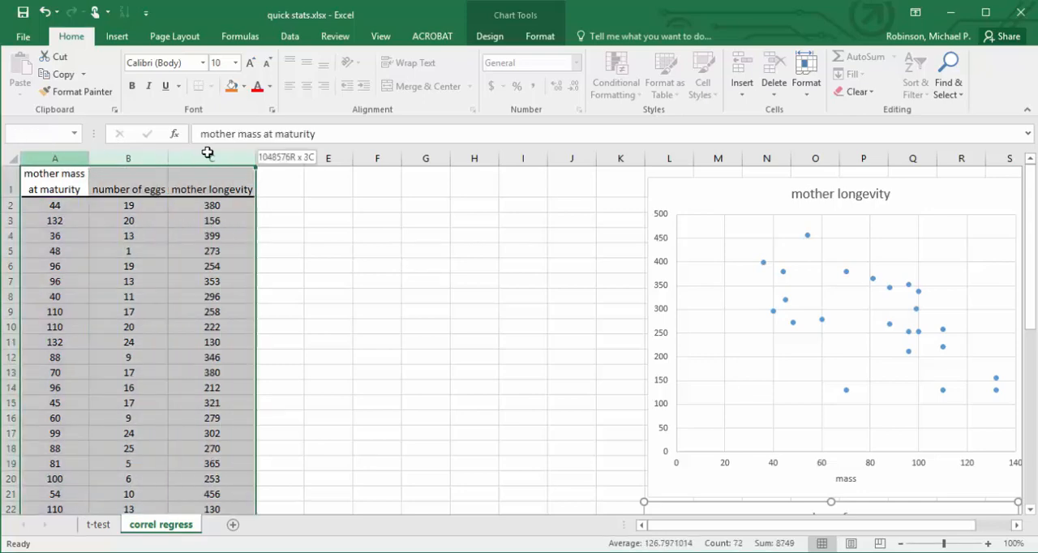
click(288, 36)
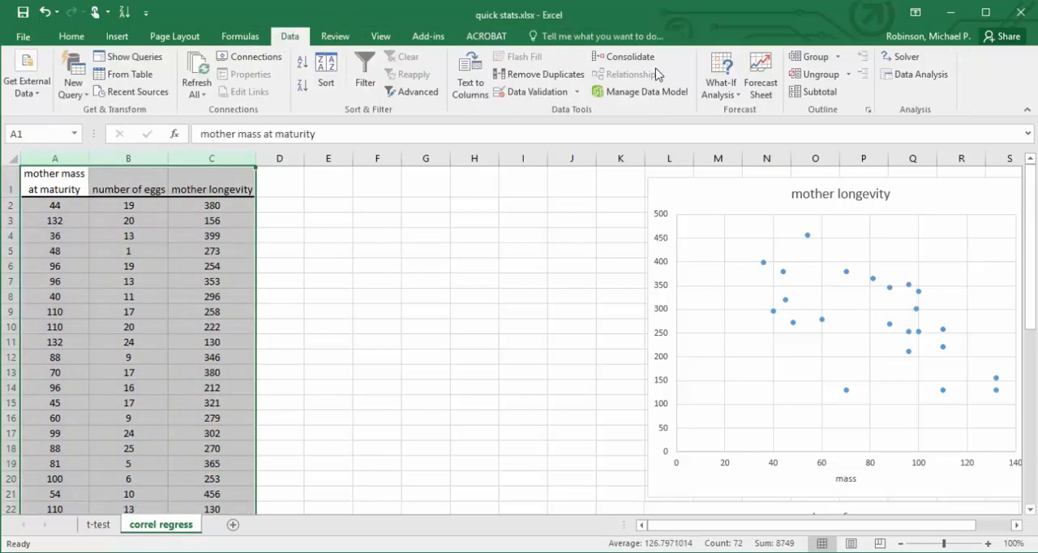
click(922, 77)
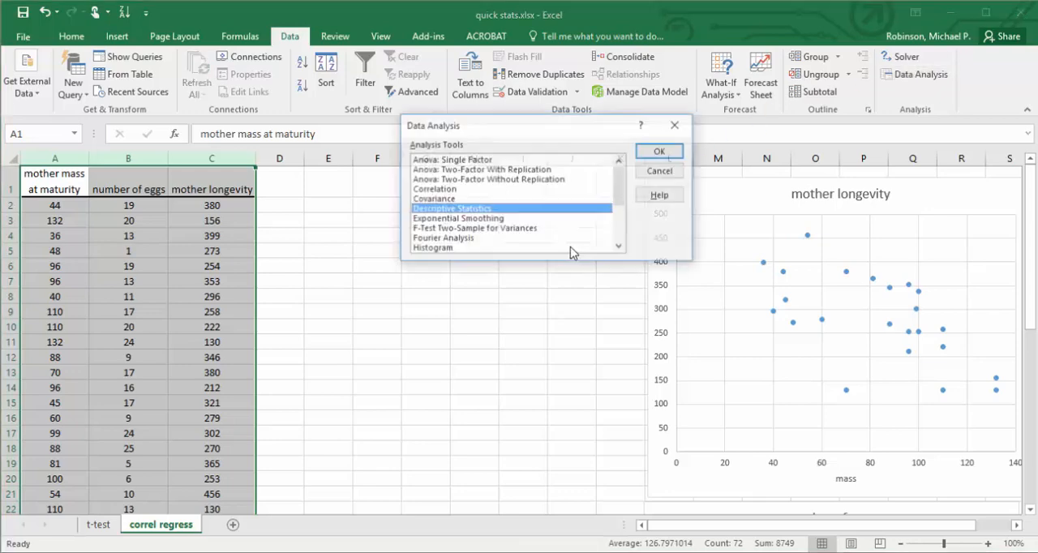
click(453, 191)
click(661, 150)
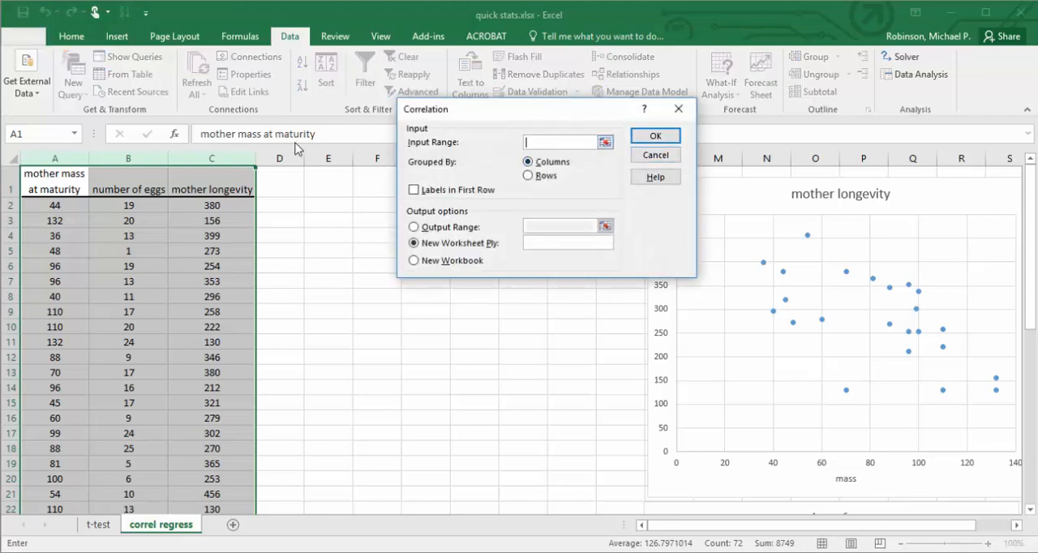
drag(54, 158, 195, 163)
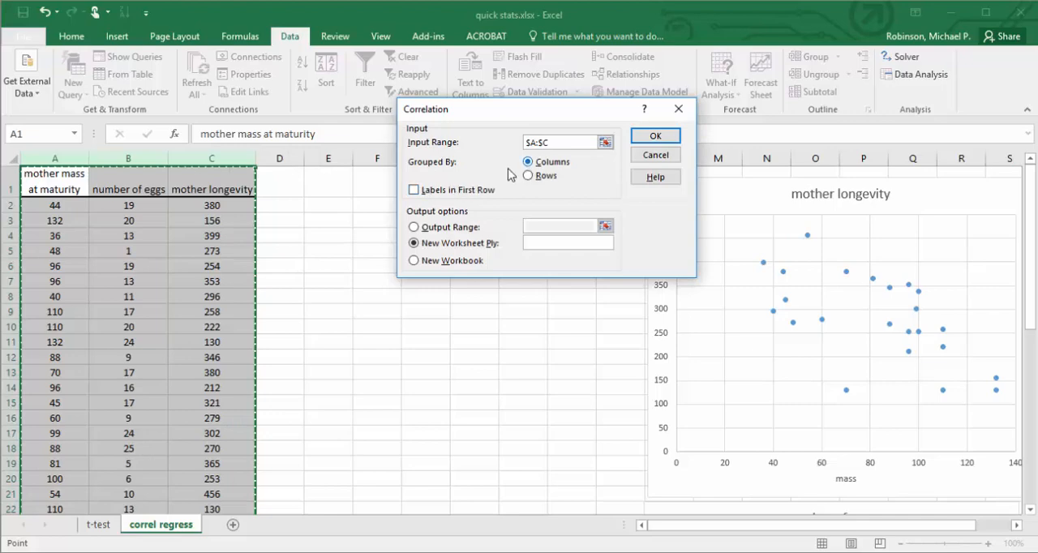
click(415, 191)
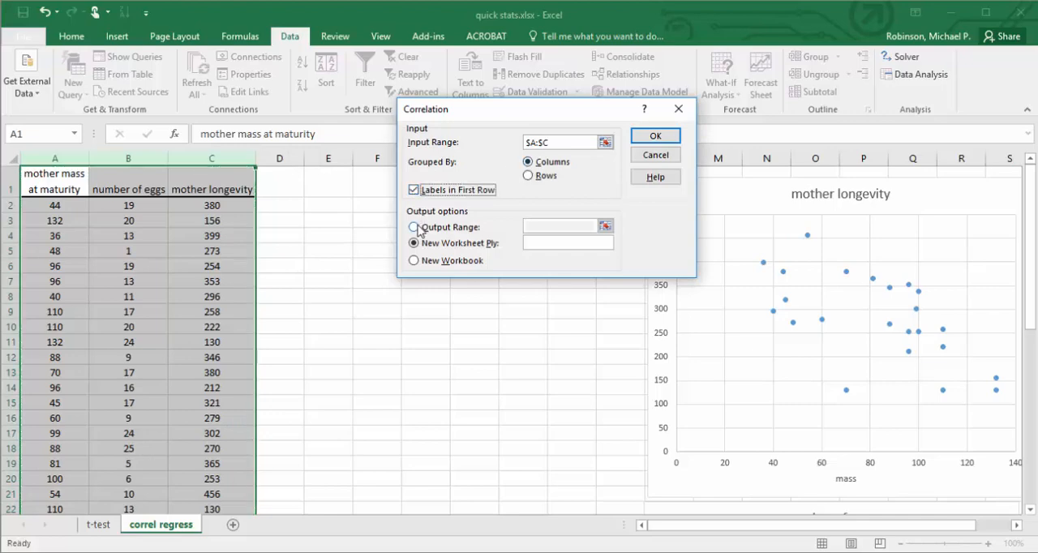
click(420, 227)
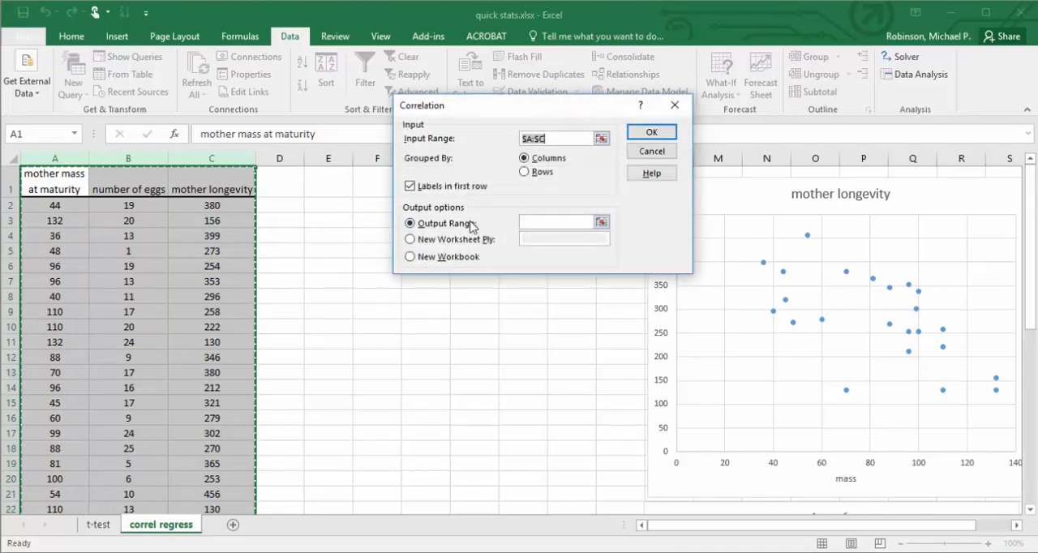
click(533, 222)
click(335, 245)
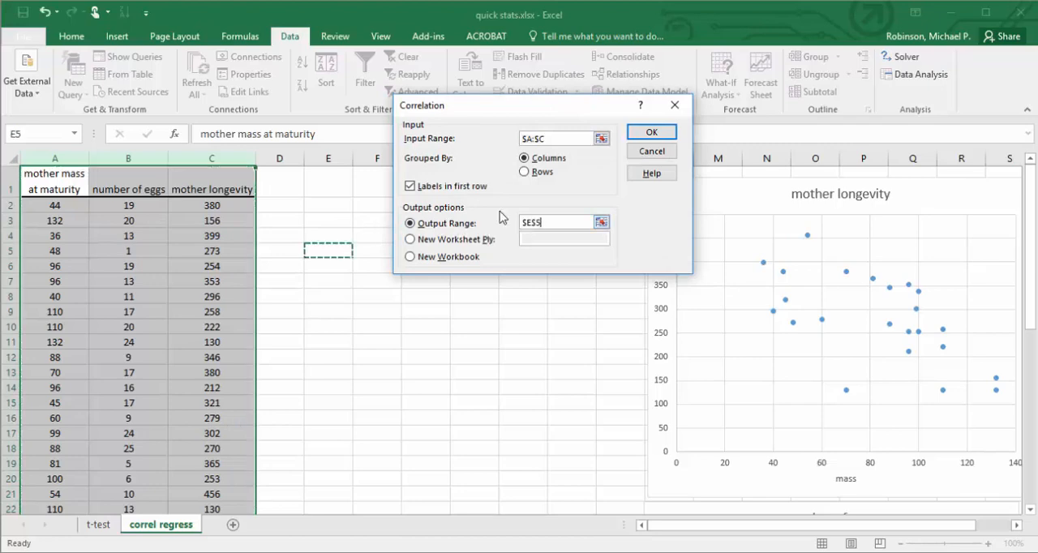
click(640, 134)
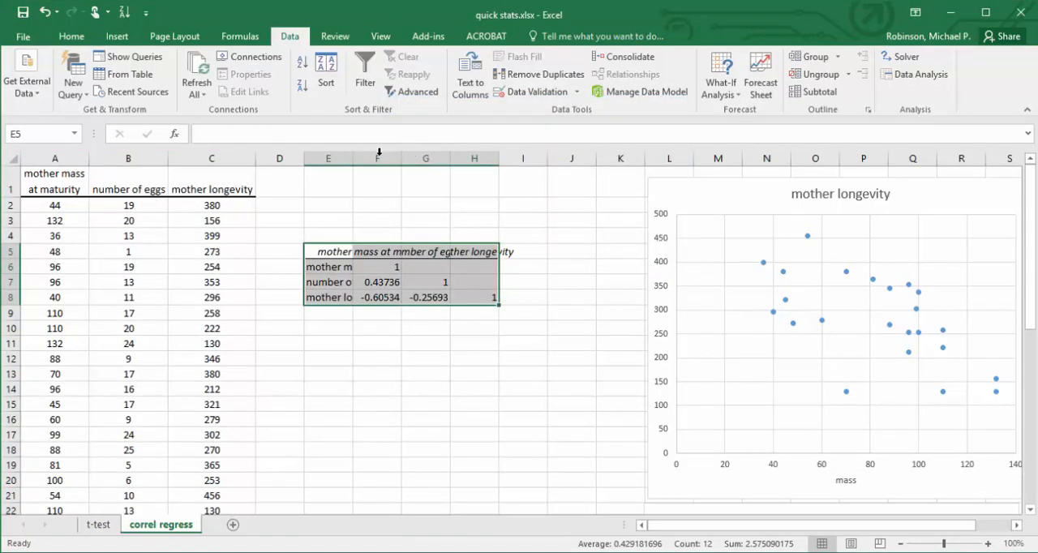
Autofit columns E through H to the contents of the correlation table.
double_click(354, 164)
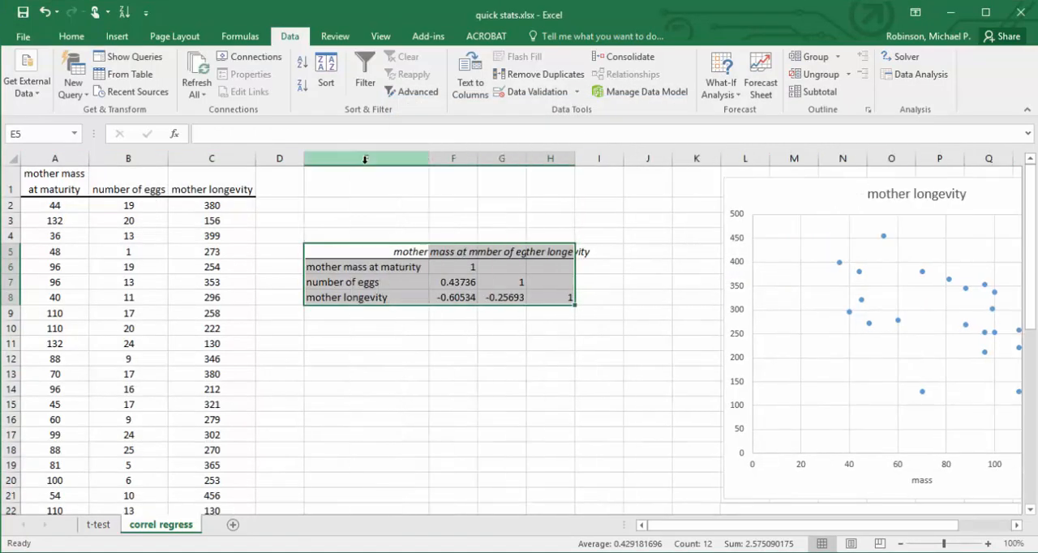
double_click(475, 160)
double_click(606, 161)
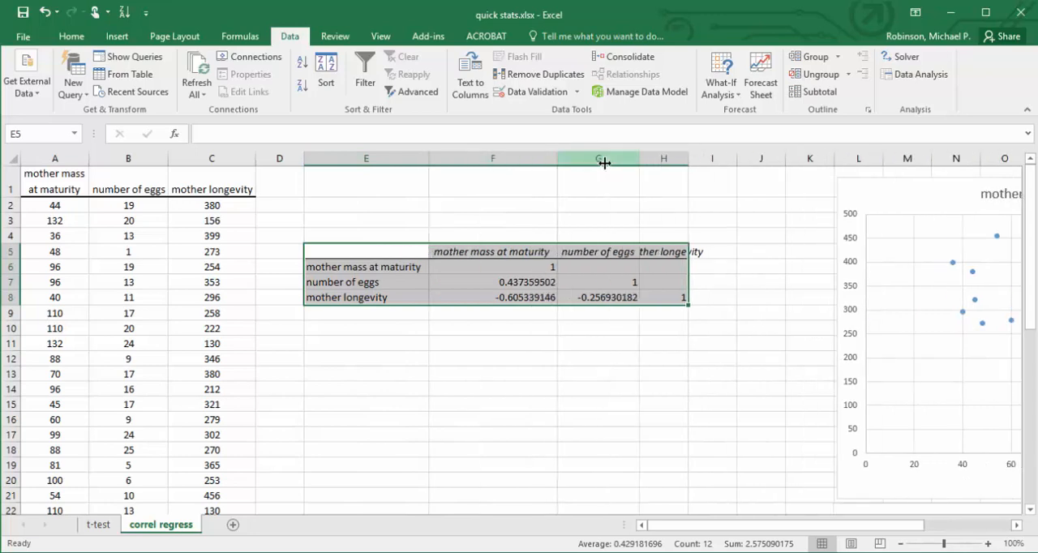
double_click(687, 160)
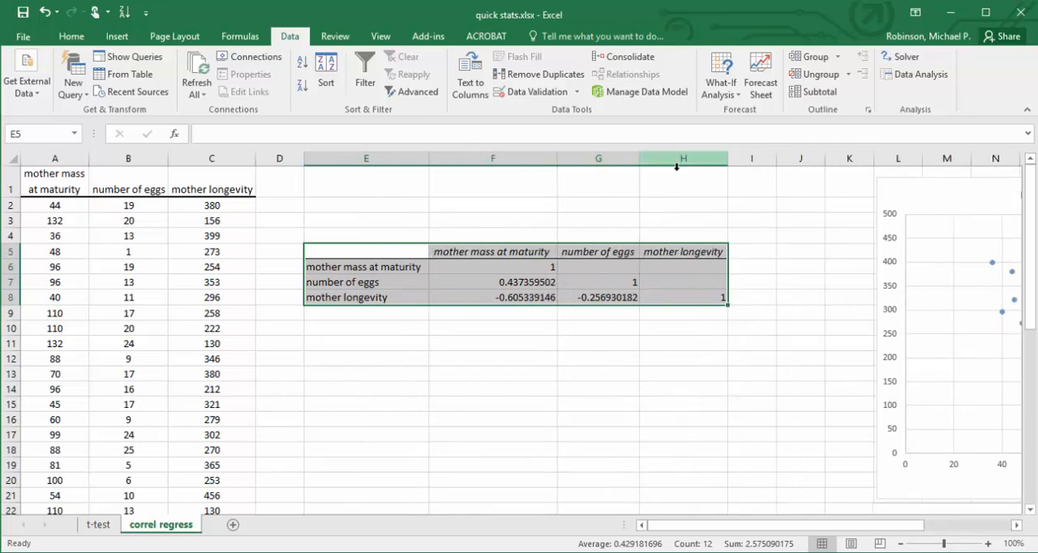
Enter "correlation coefficient" in E11 and its symbol "r" in F11.
click(381, 345)
text(correlation coefficient)
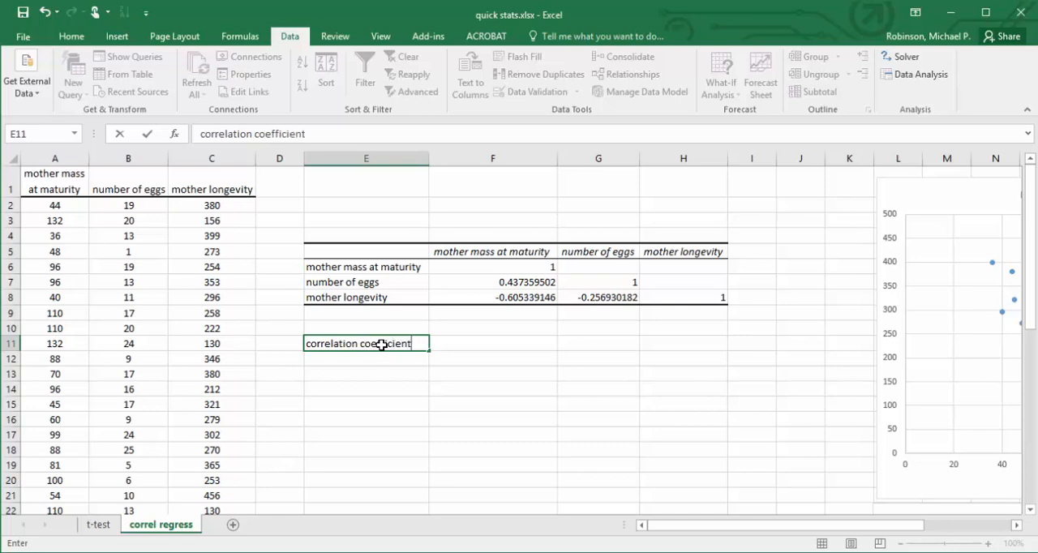
key(Return)
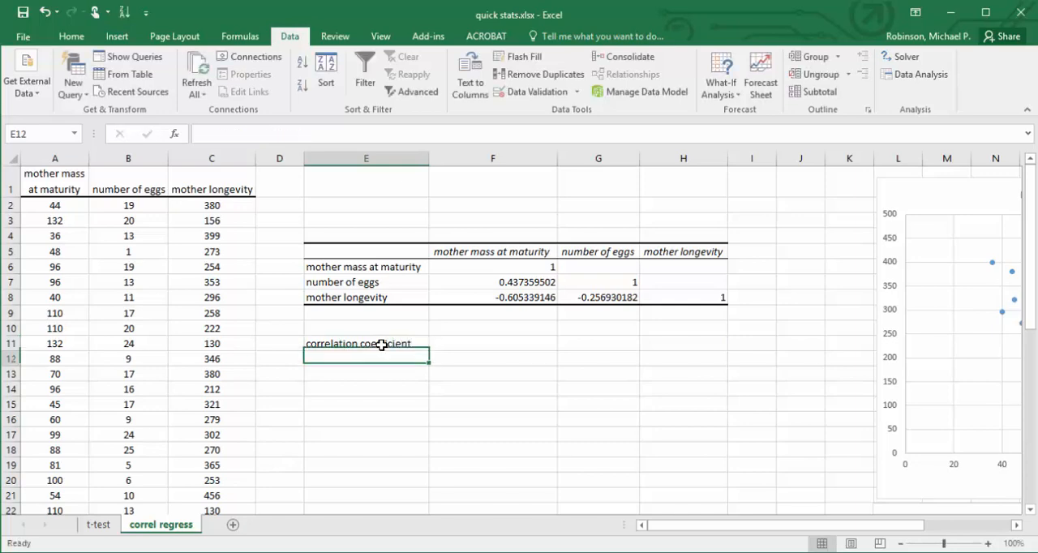
click(470, 344)
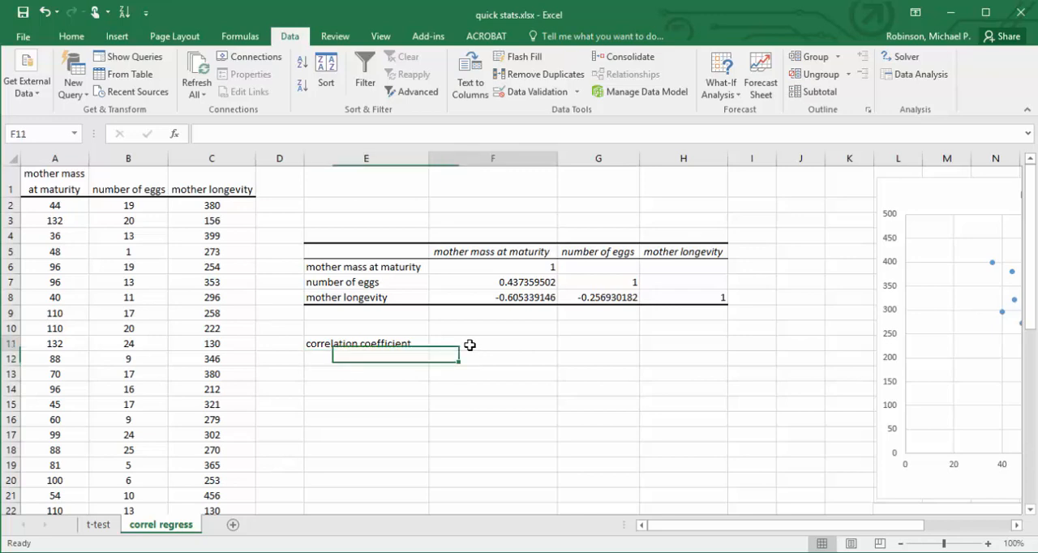
text(r)
key(Return)
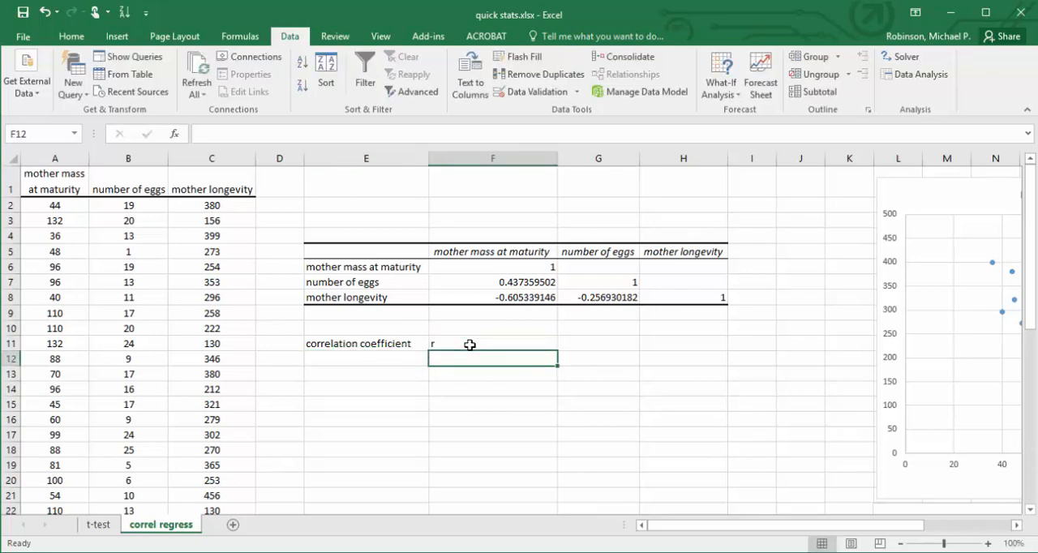
Examine the correlation coefficients between mass and number of eggs and between number of eggs and longevity.
click(487, 283)
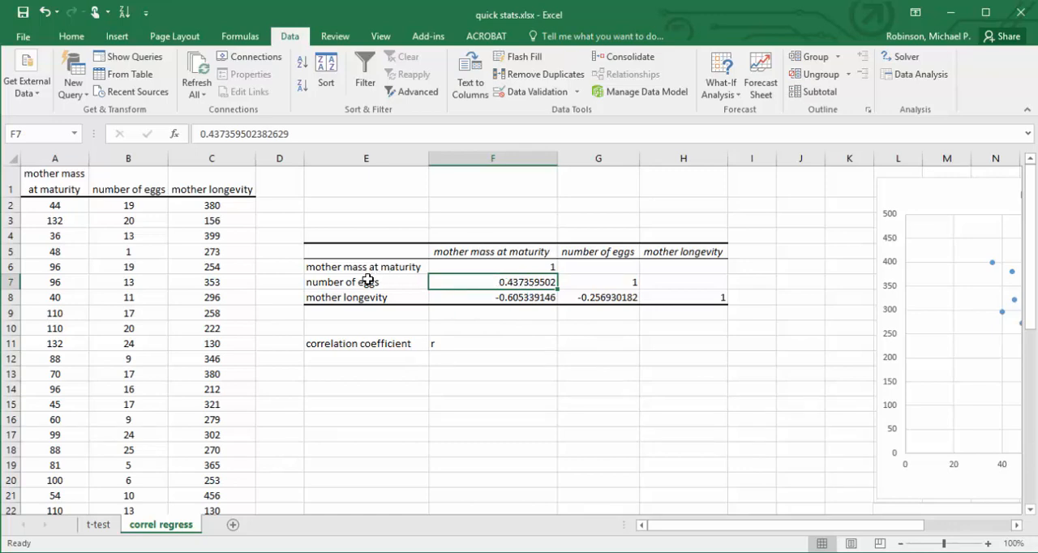
click(598, 251)
click(598, 295)
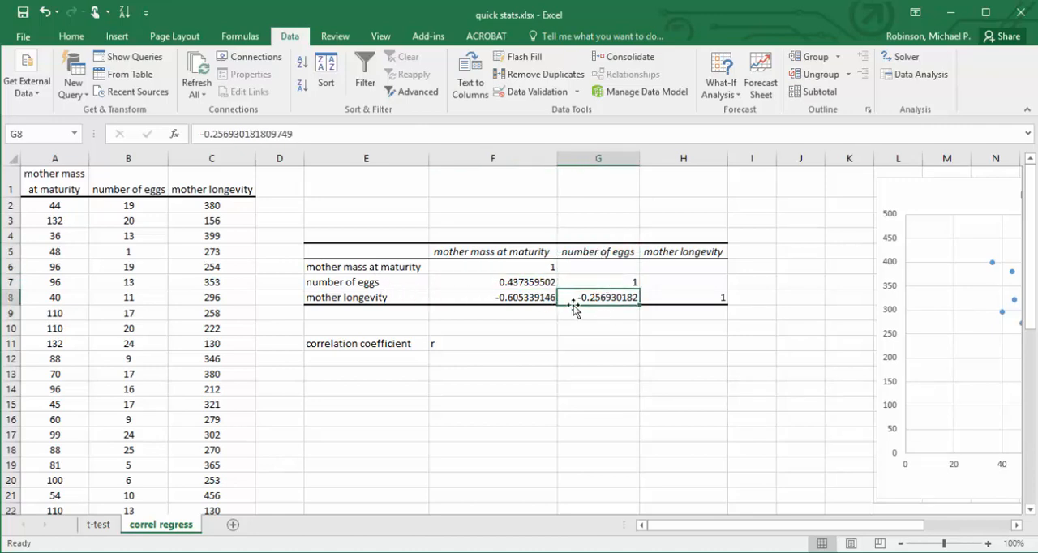
click(530, 282)
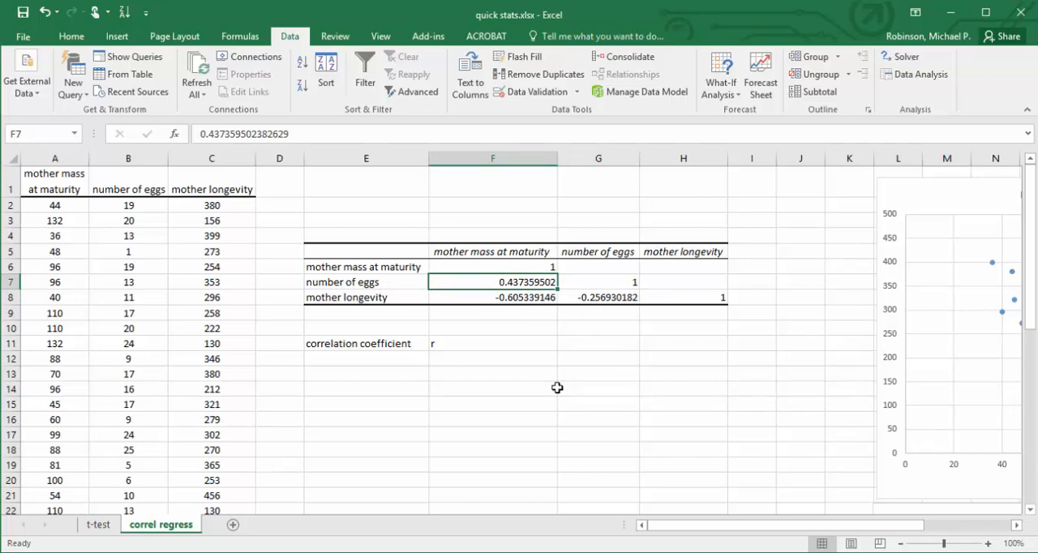
click(599, 298)
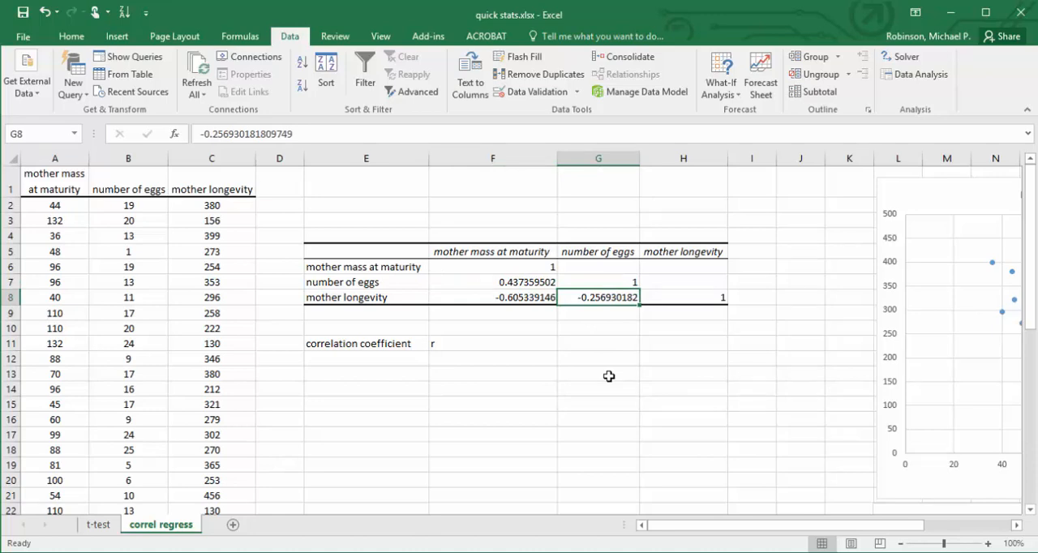
List the reference coefficient values -1, 0 and 1 in cells G11 to G13.
click(583, 342)
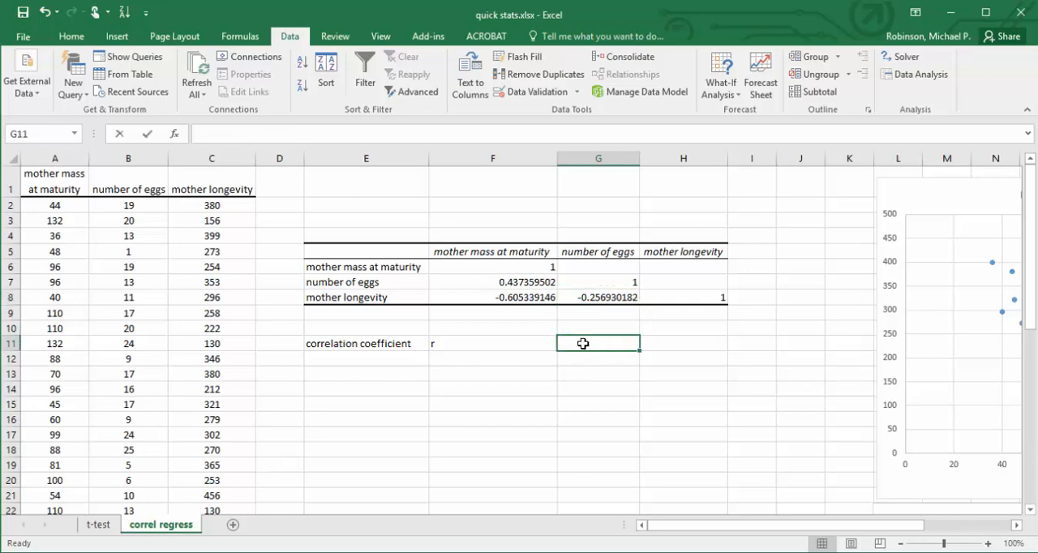
text(-1)
key(Return)
text(0)
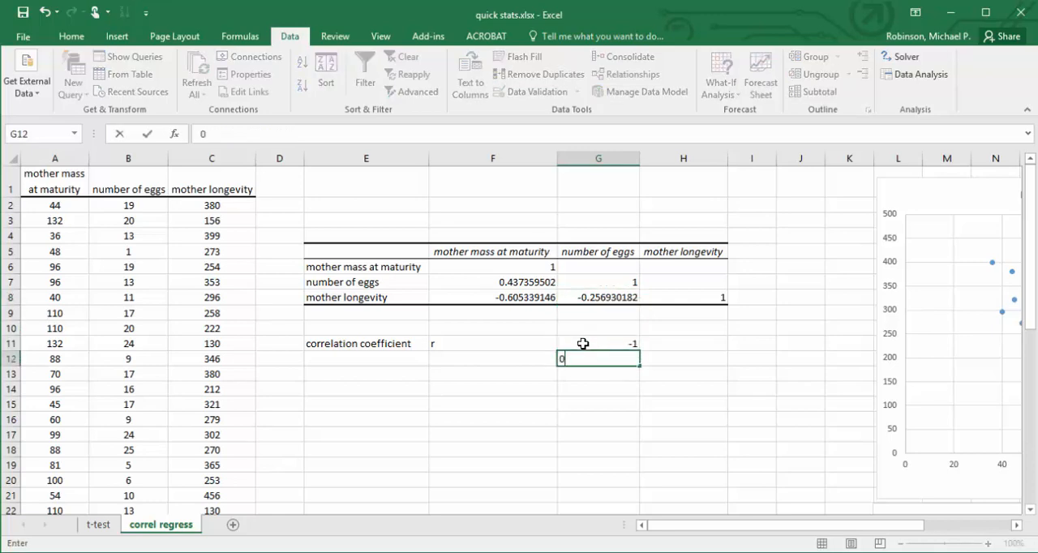
key(Return)
text(1)
key(Tab)
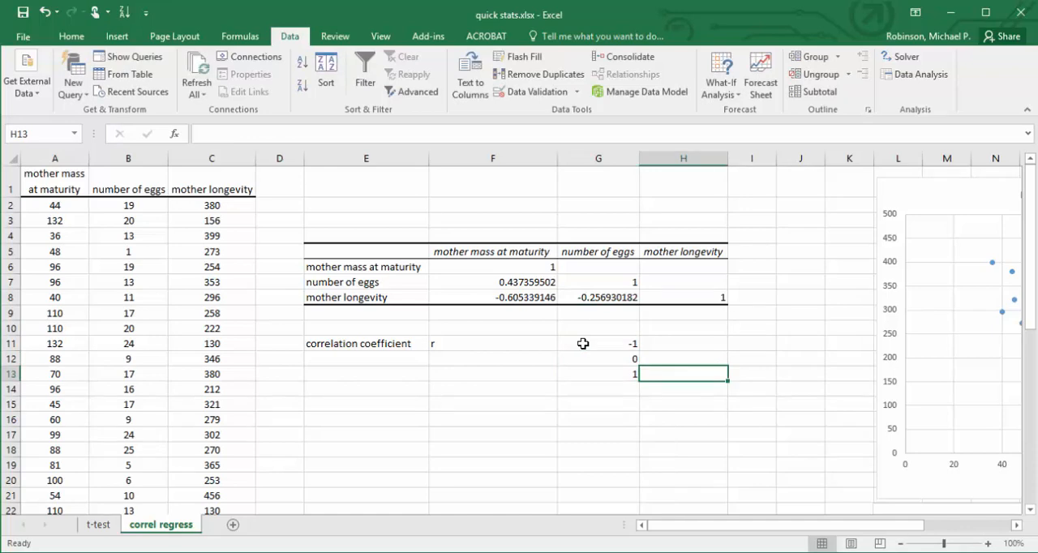
Label the value 0 as "no correlation" in H12 and the value 1 as "positive" in H13.
click(678, 359)
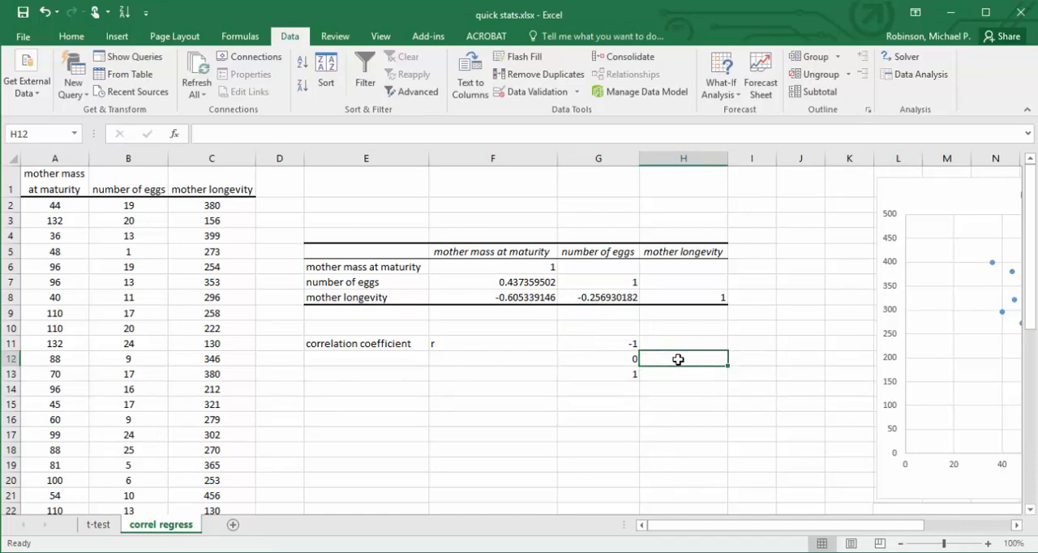
text(no correlat)
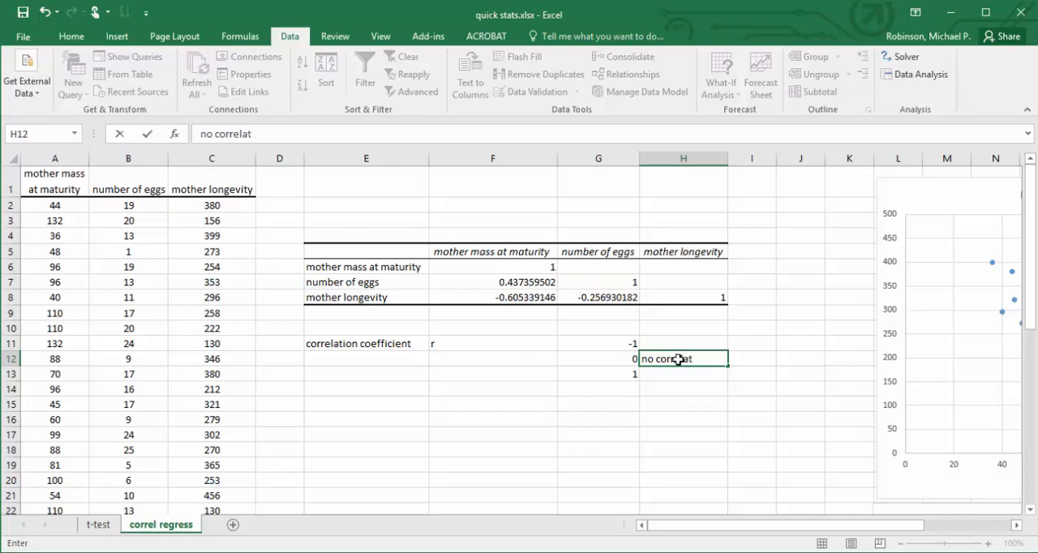
text(ion)
key(Return)
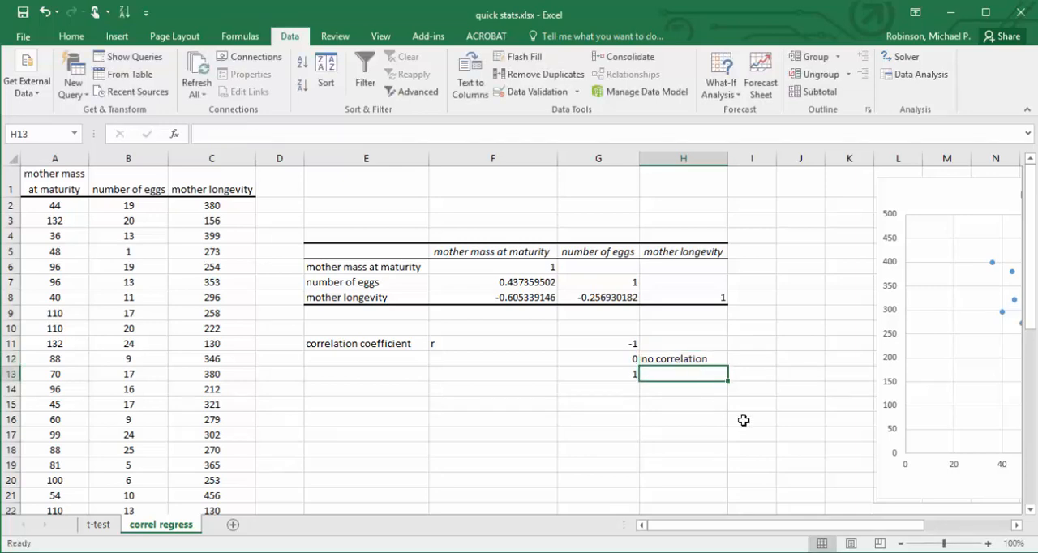
text(positive)
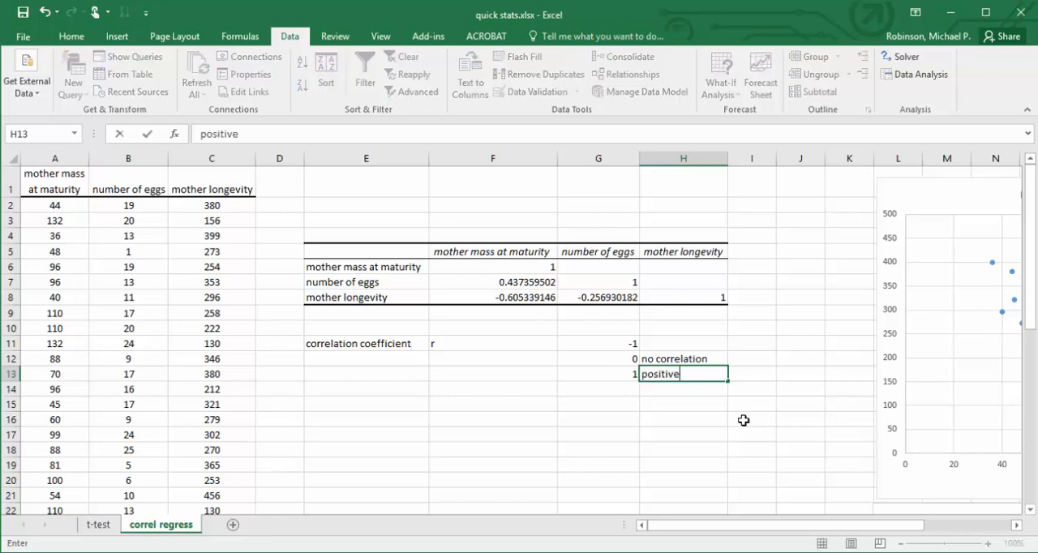
key(ctrl+Return)
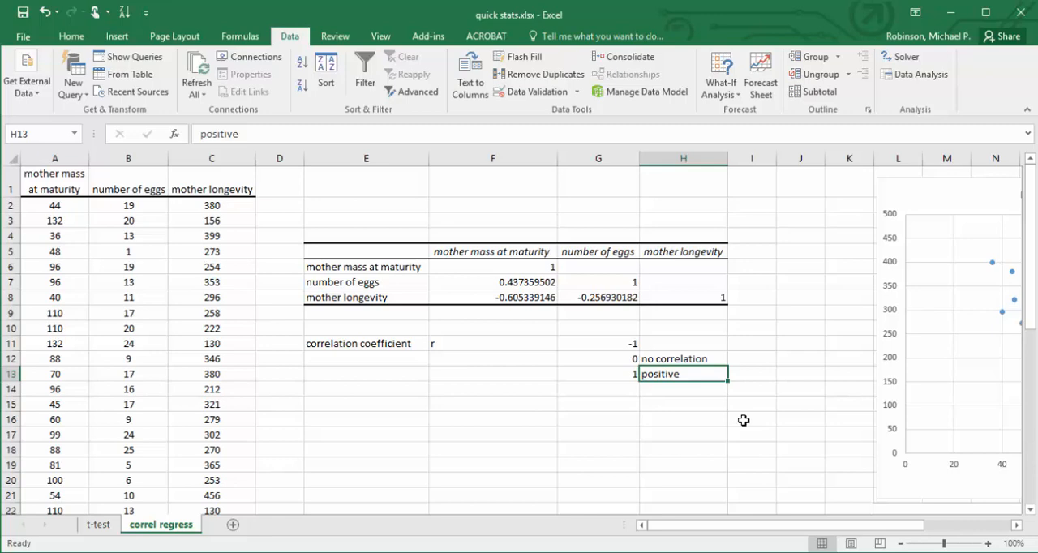
Label the reference value -1 as "negative" in H11 after comparing the mother longevity and number of eggs scatter plots.
click(1016, 525)
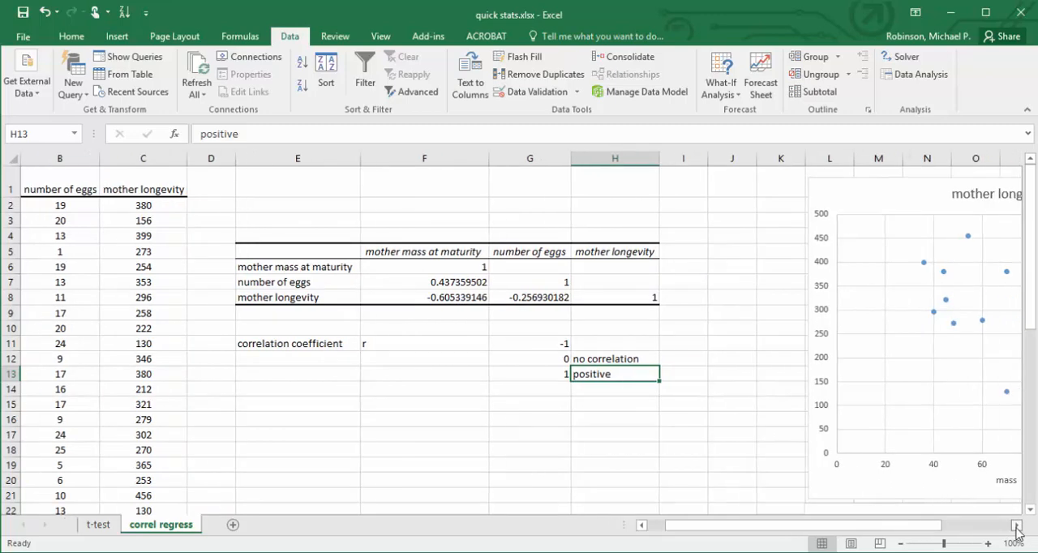
click(1016, 525)
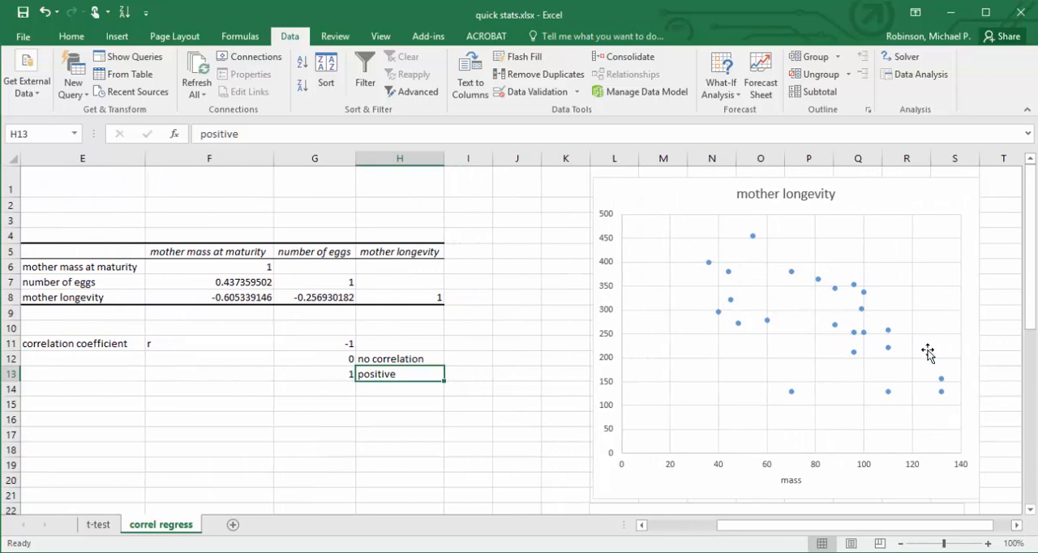
drag(1030, 320, 1017, 474)
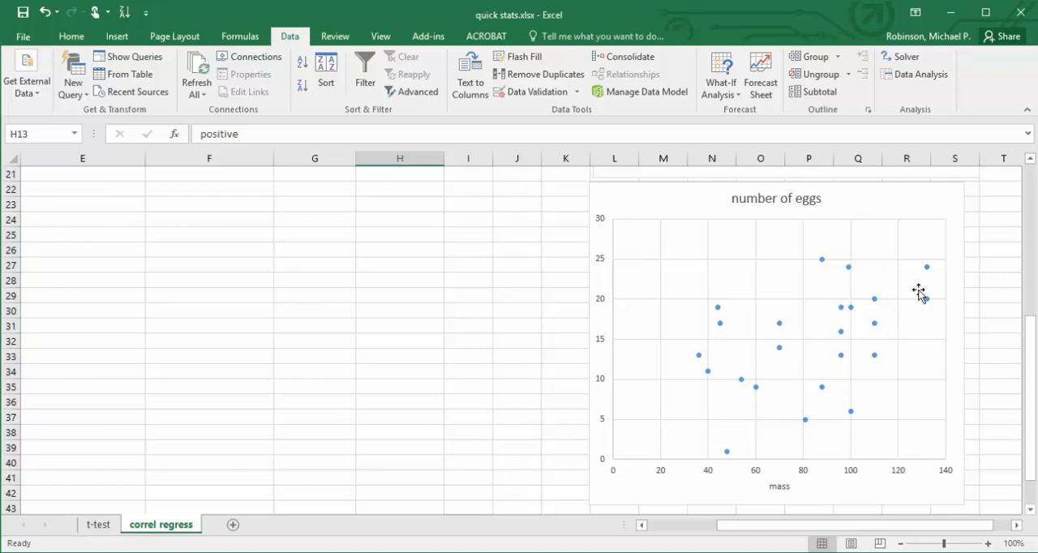
drag(1029, 354, 1028, 203)
click(393, 339)
text(negative)
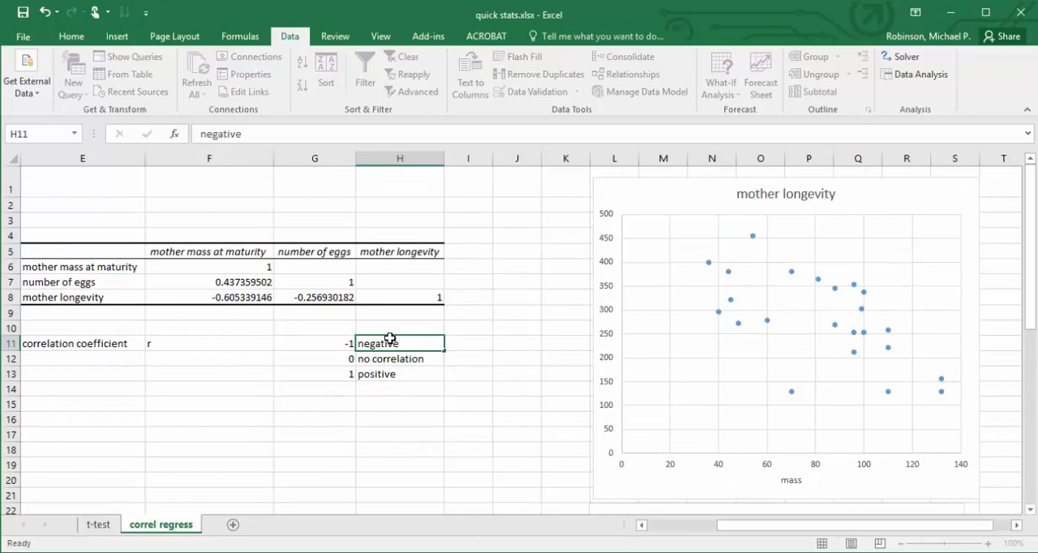
key(Return)
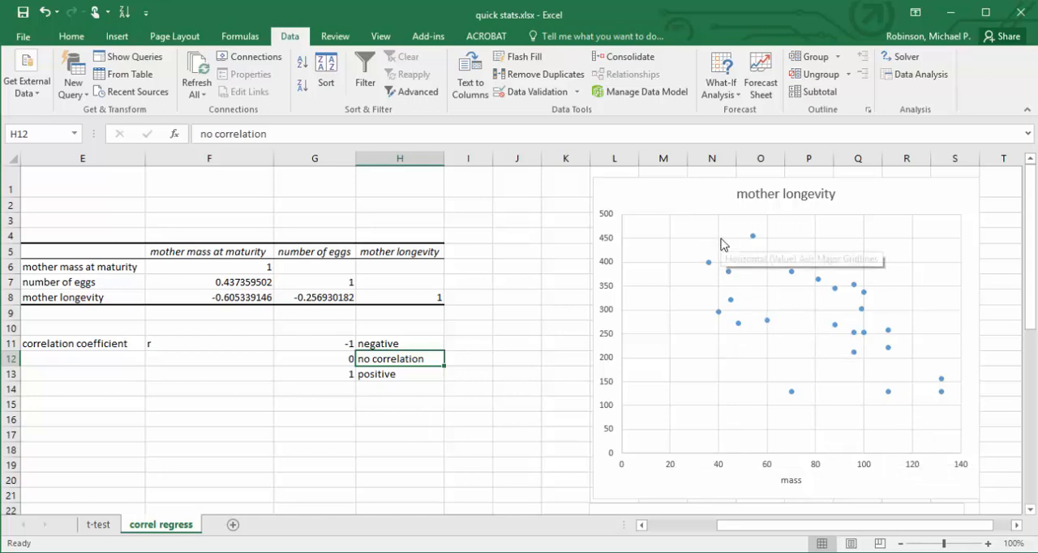
Compare the mass–longevity correlation coefficient with the mother longevity scatter plot and the -1 reference value.
drag(721, 525, 646, 523)
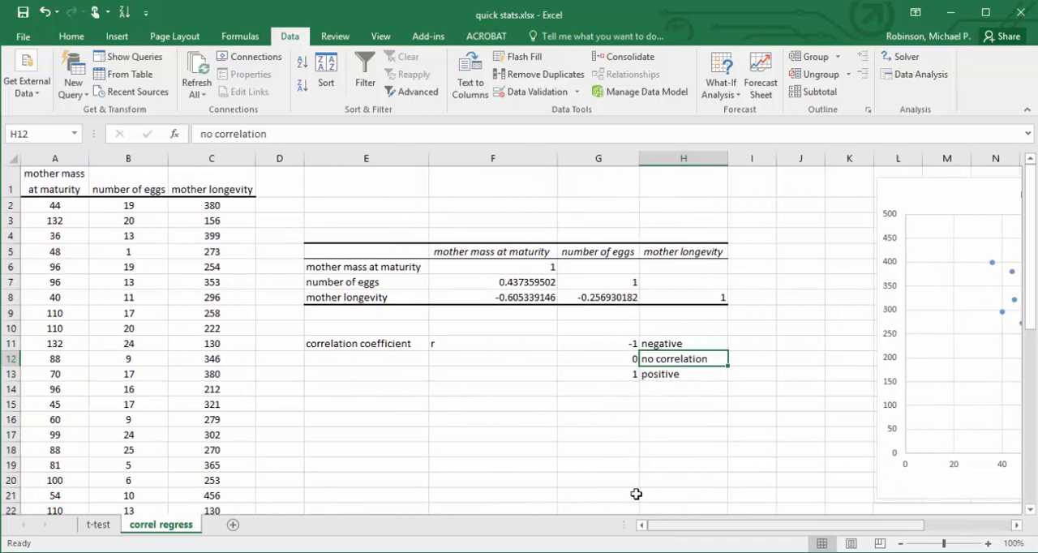
click(517, 251)
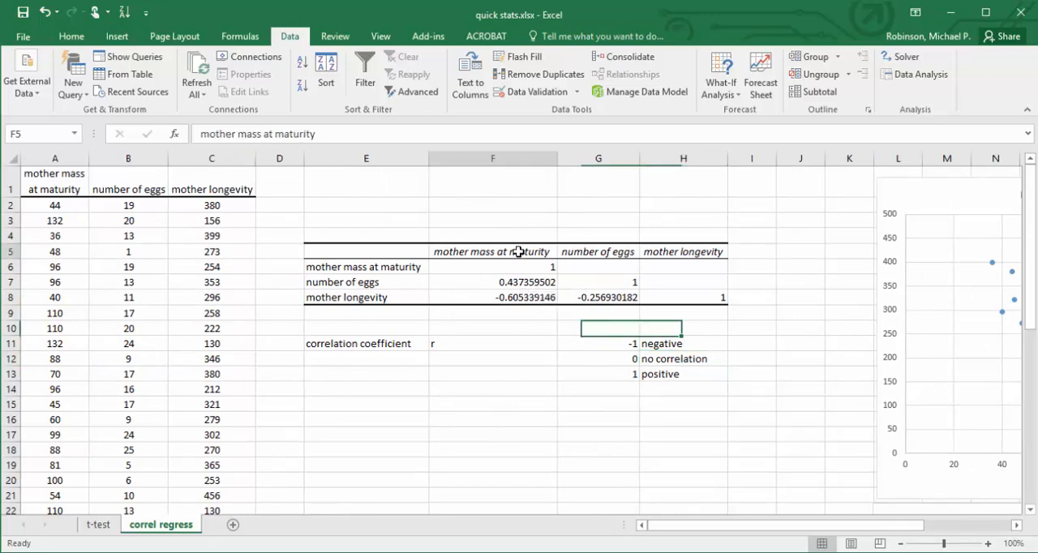
click(523, 298)
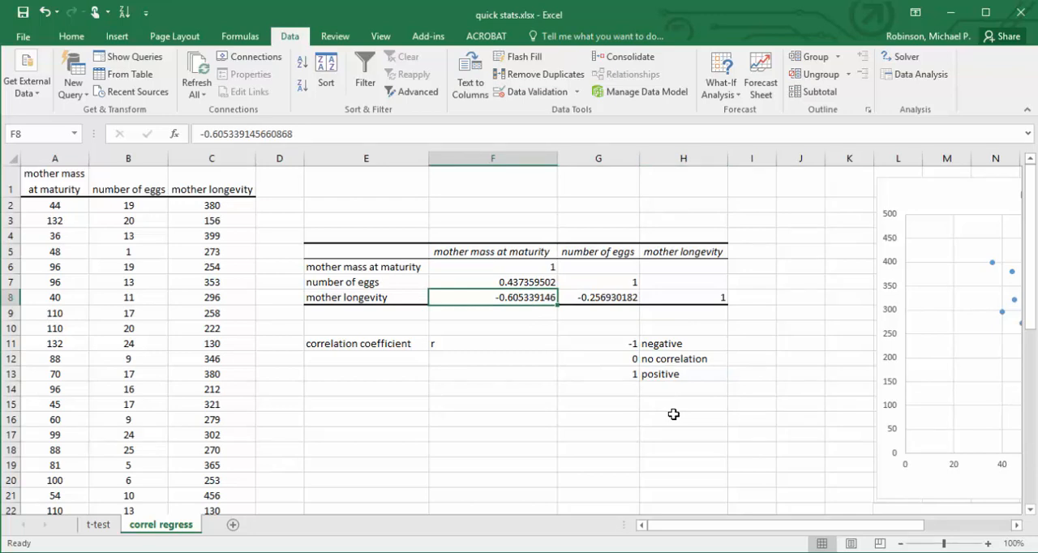
drag(729, 524, 843, 528)
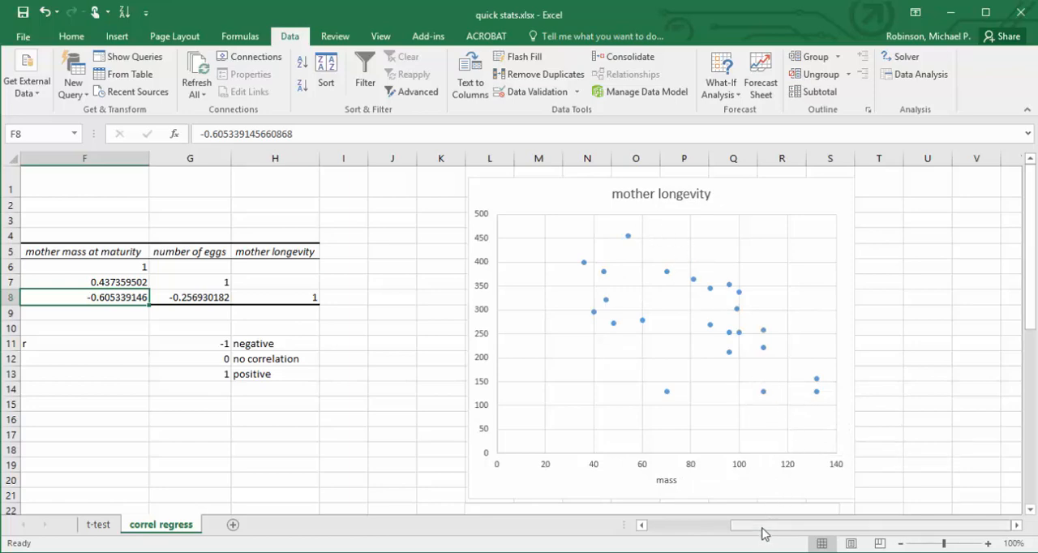
drag(802, 525, 712, 534)
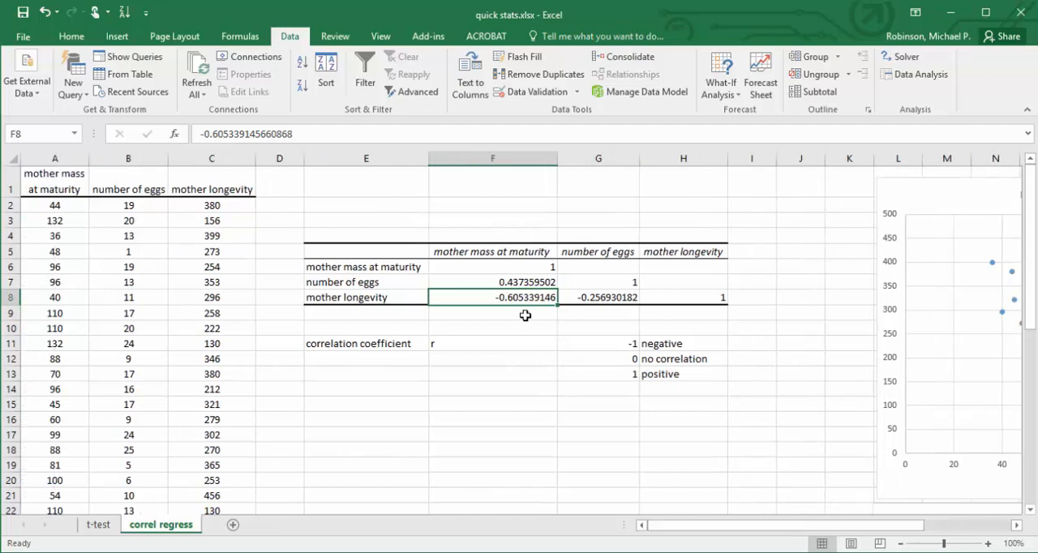
click(613, 341)
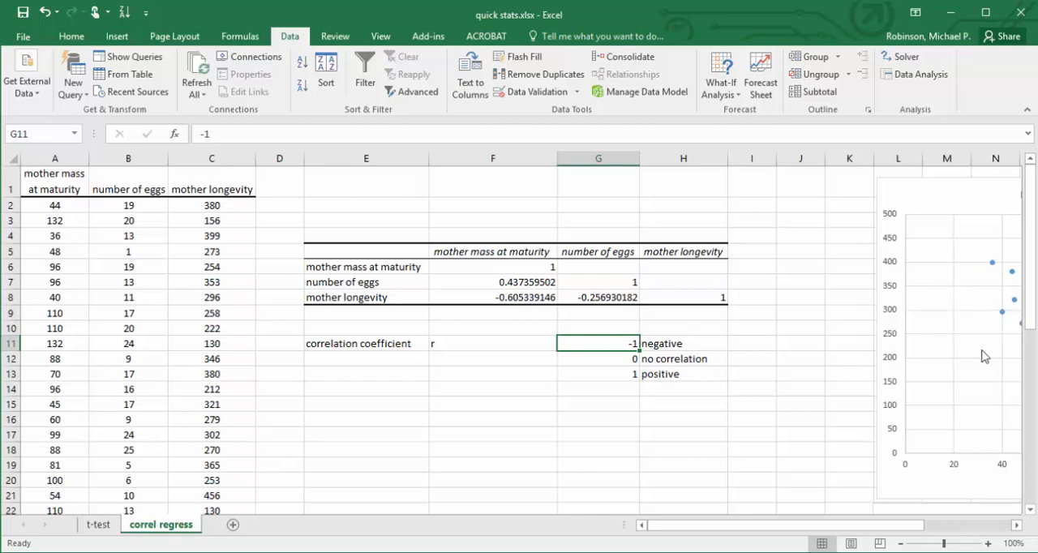
Compare the mass–number of eggs correlation coefficient with the two scatter plots.
click(521, 283)
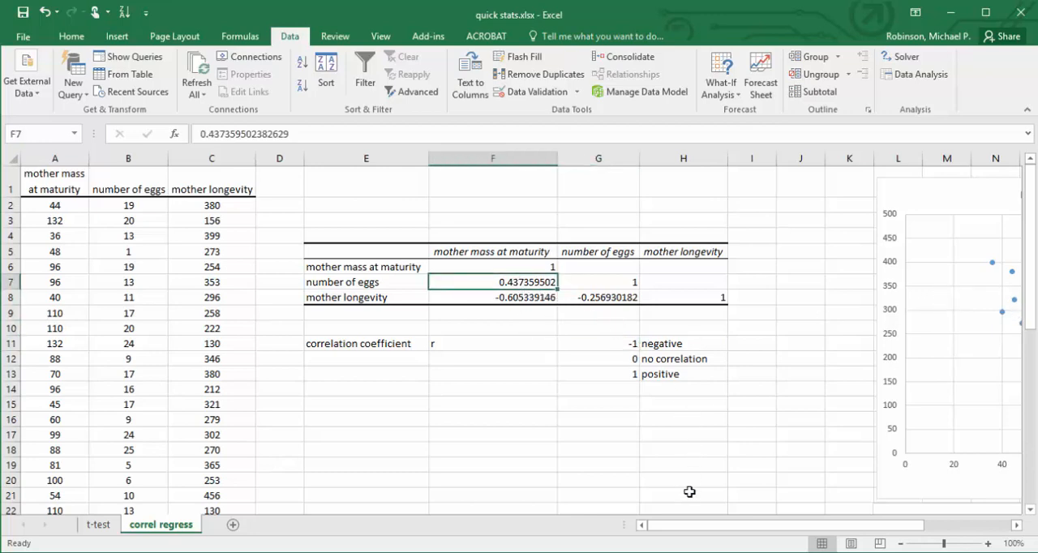
drag(689, 525, 759, 524)
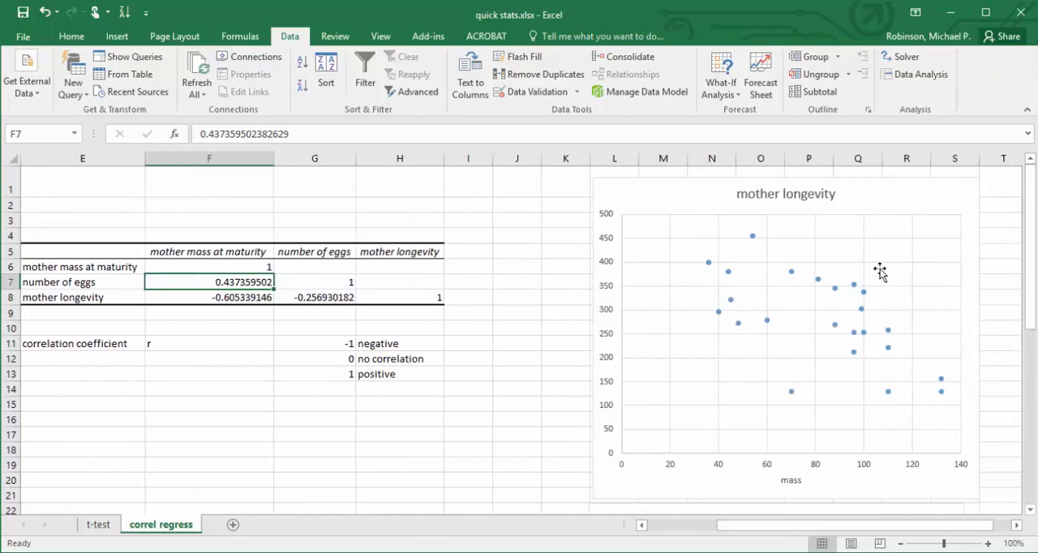
drag(1034, 265, 1034, 405)
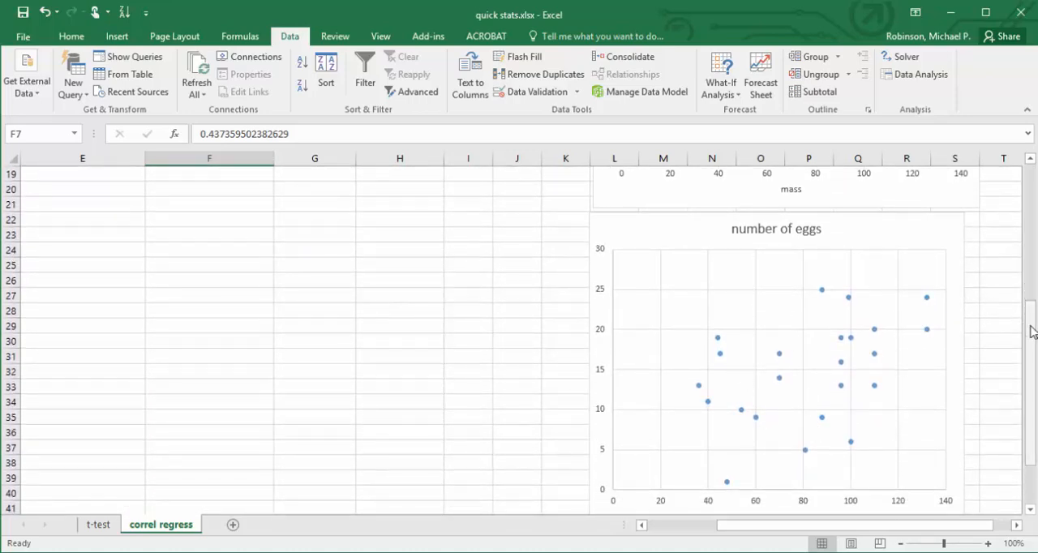
drag(1032, 331, 1032, 194)
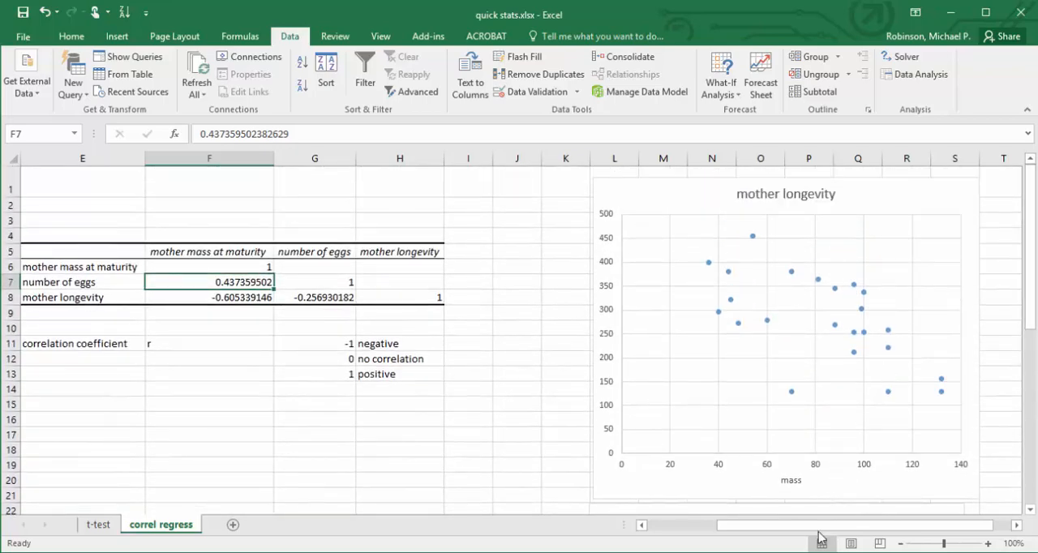
click(709, 527)
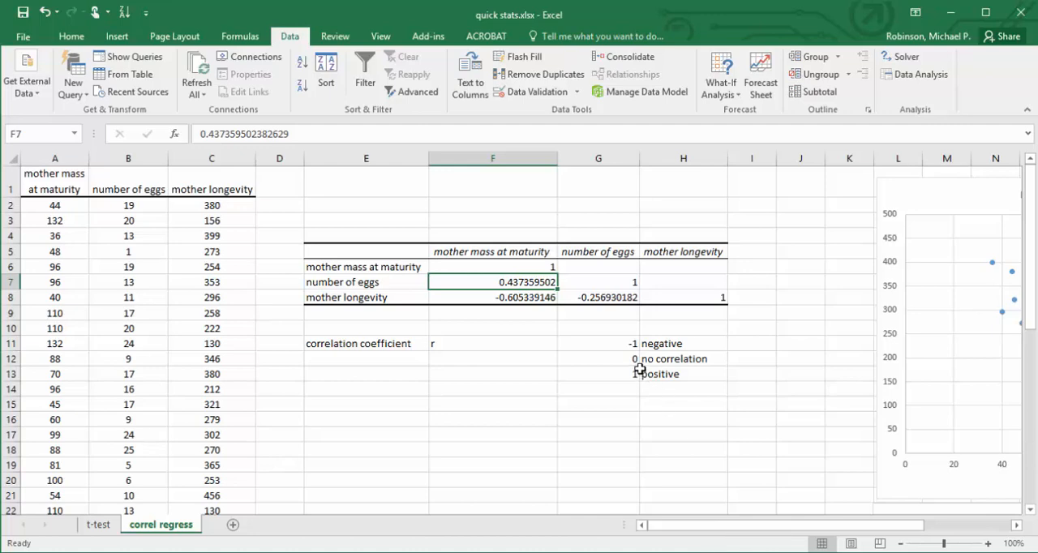
Check the mass–number of eggs coefficient against the reference values -1 and 1.
click(629, 344)
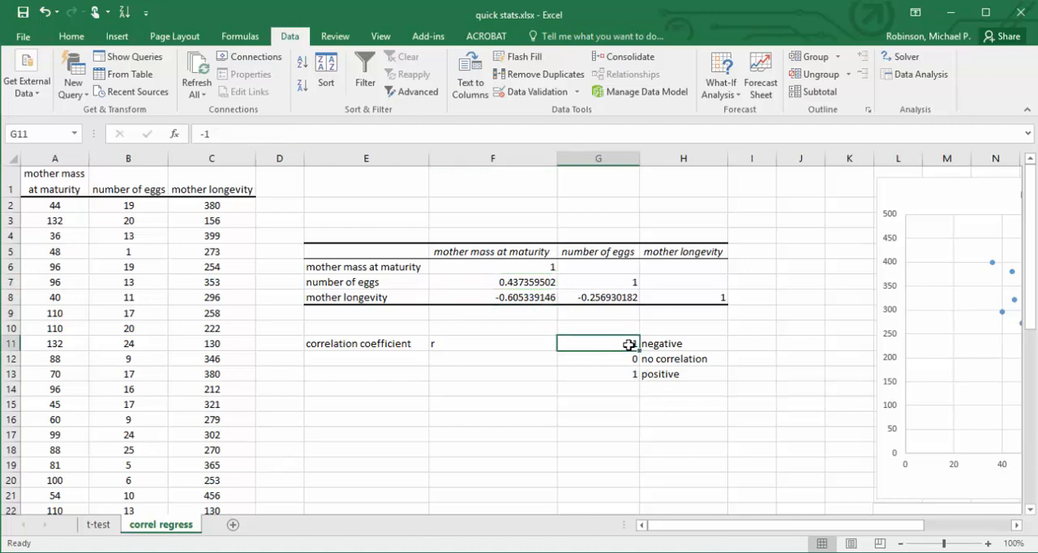
click(601, 377)
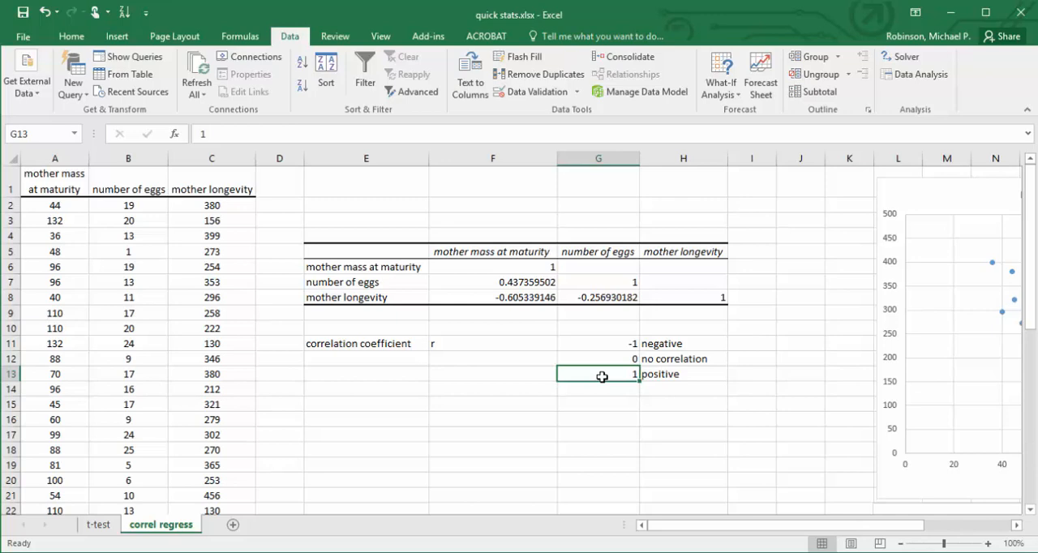
click(513, 281)
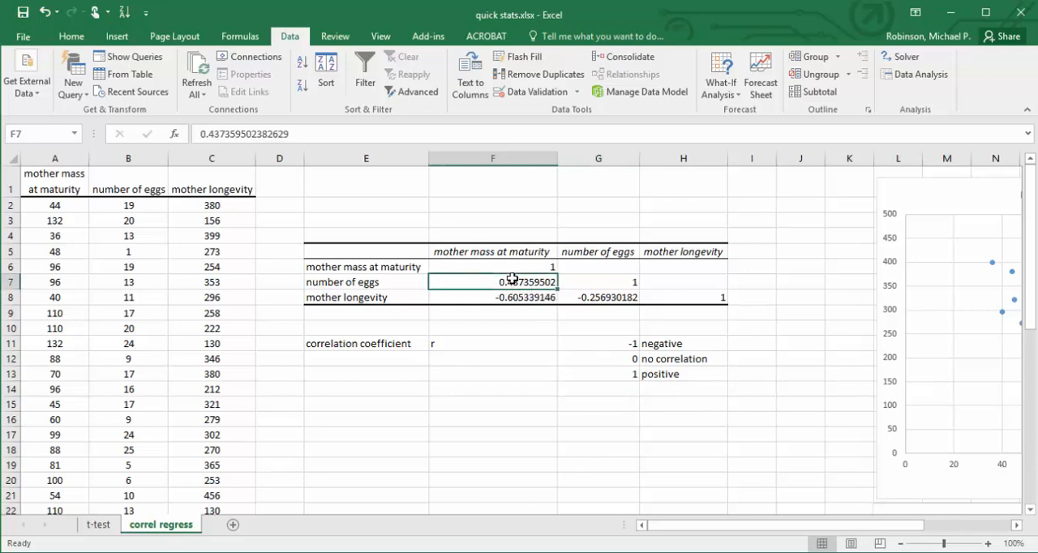
click(736, 526)
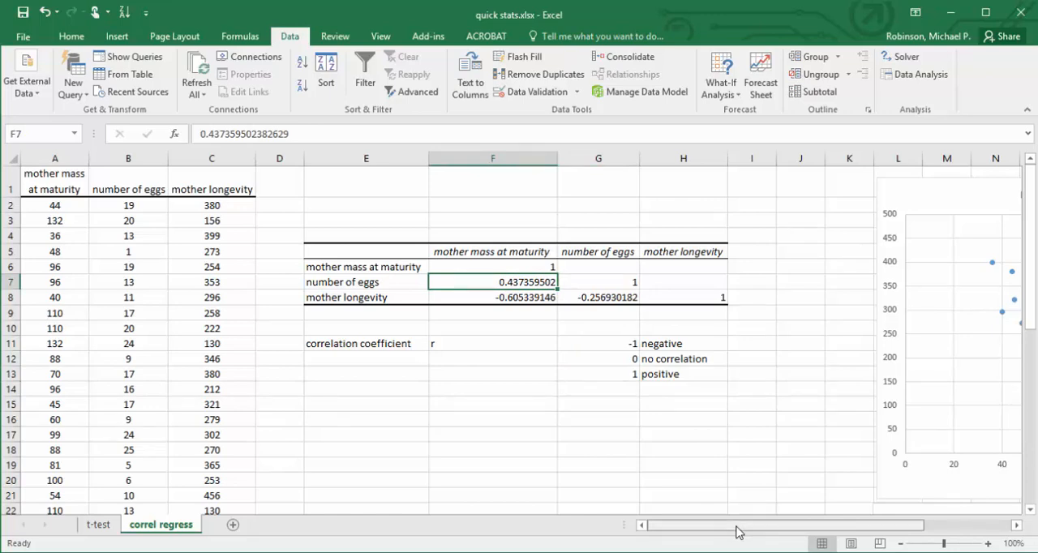
Fill the mass–longevity coefficient in F8 and its labels in E8 and F5 with yellow.
click(515, 298)
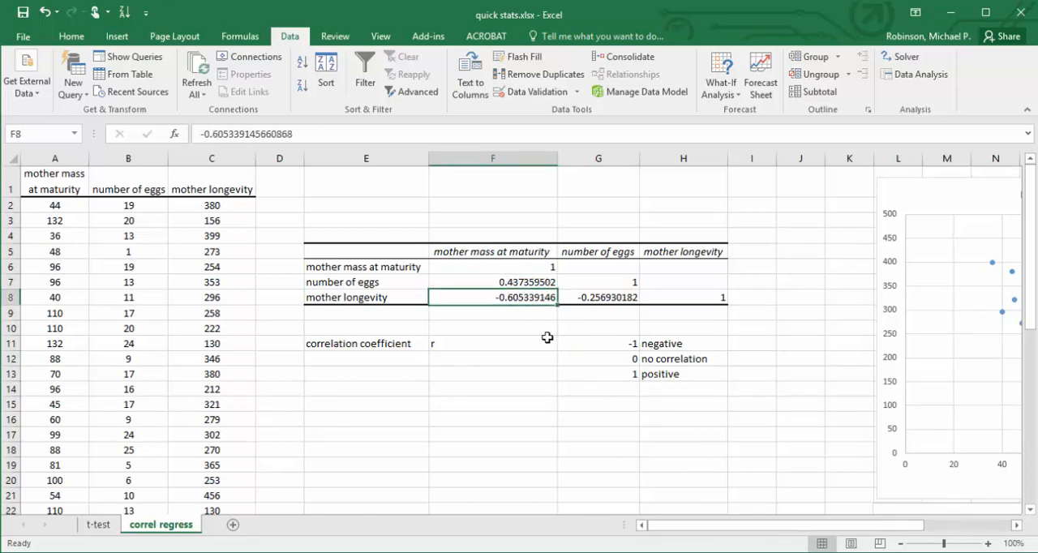
click(71, 36)
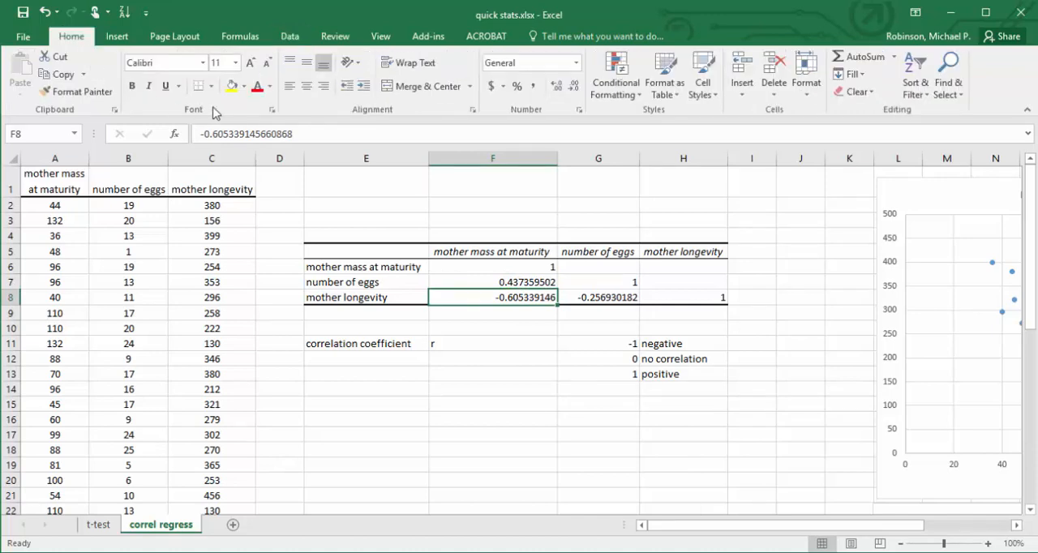
click(231, 86)
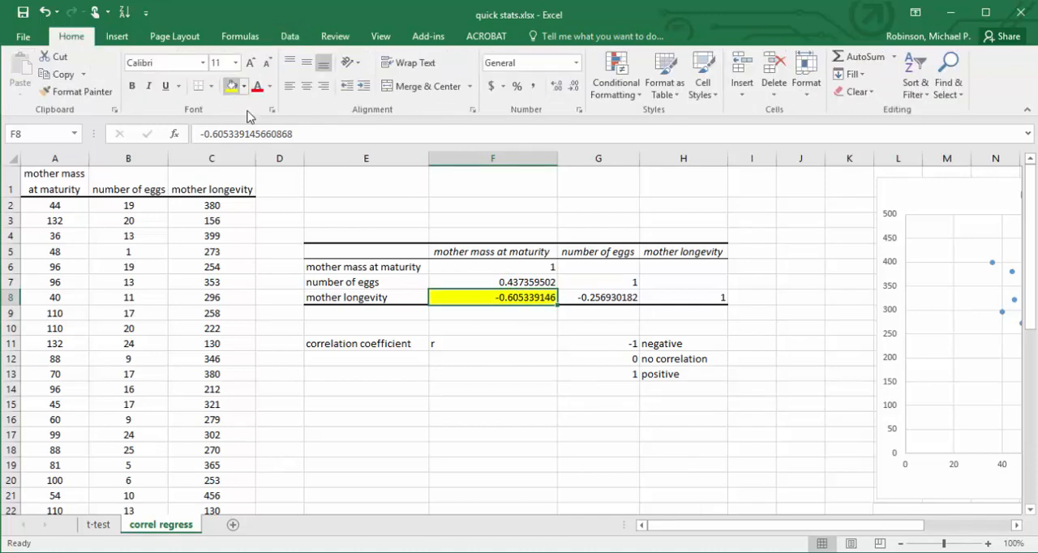
click(335, 299)
key(F4)
click(505, 253)
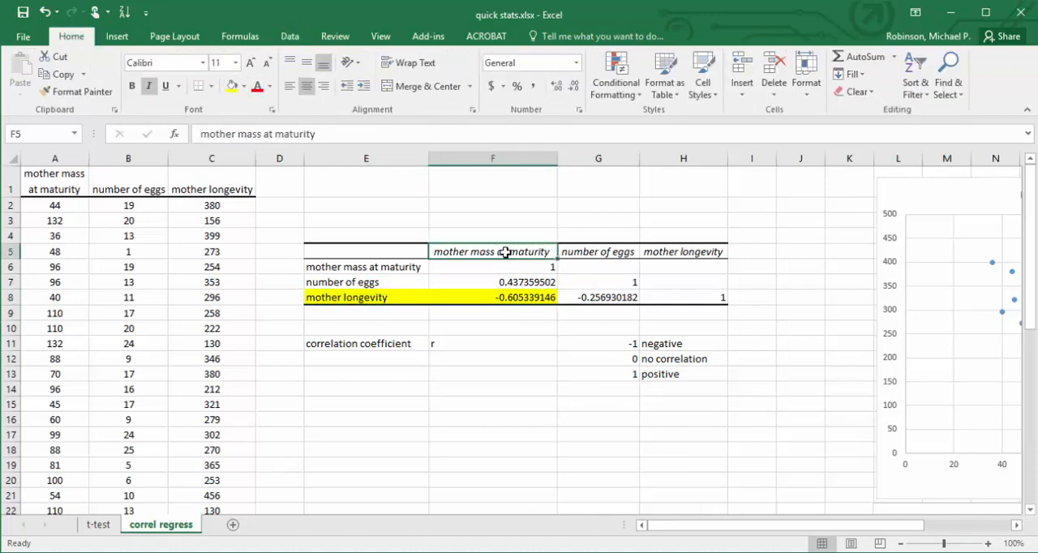
key(F4)
Start a Regression analysis from the Data Analysis tools after reviewing the mother longevity scatter plot.
drag(648, 527, 740, 541)
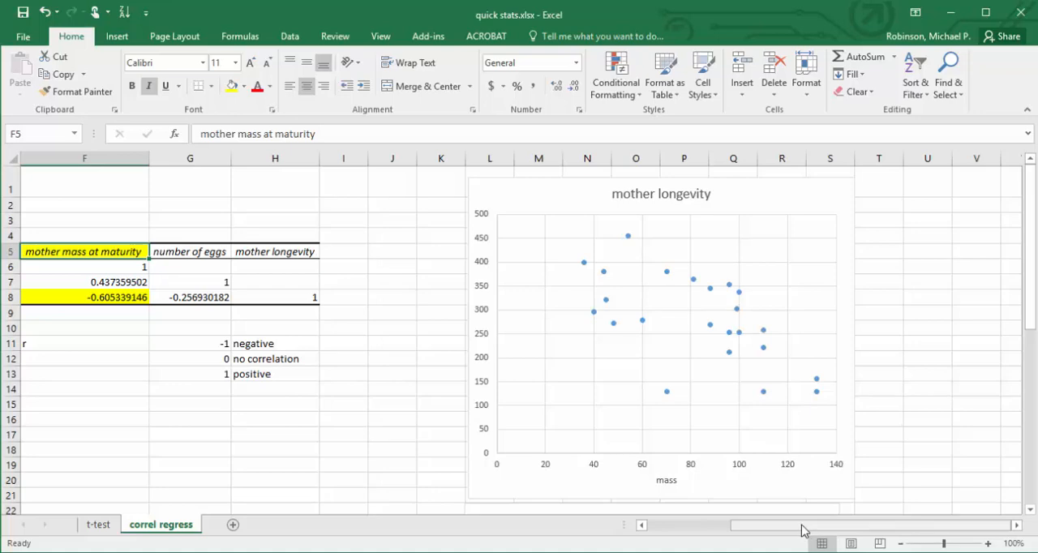
drag(800, 530, 712, 532)
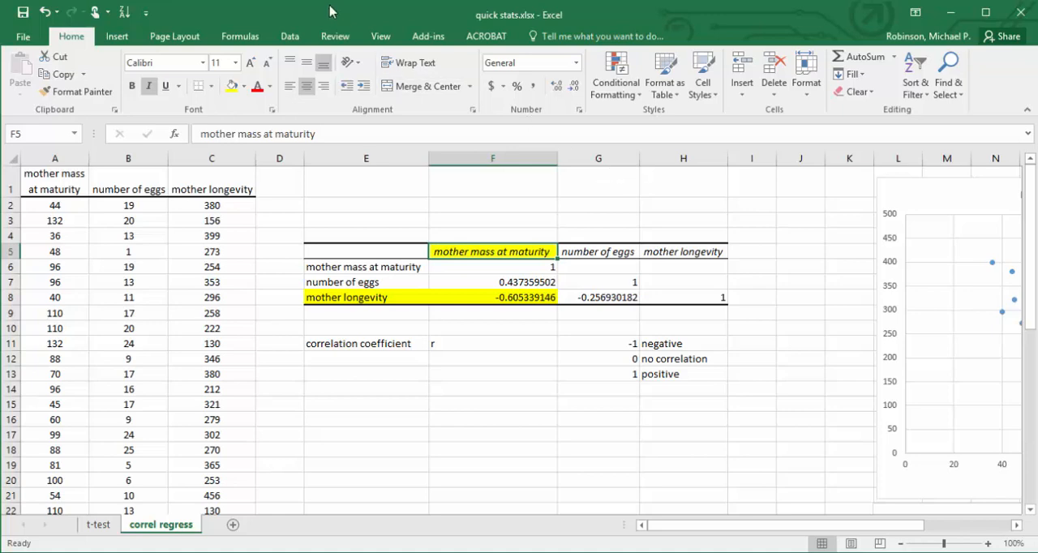
click(292, 36)
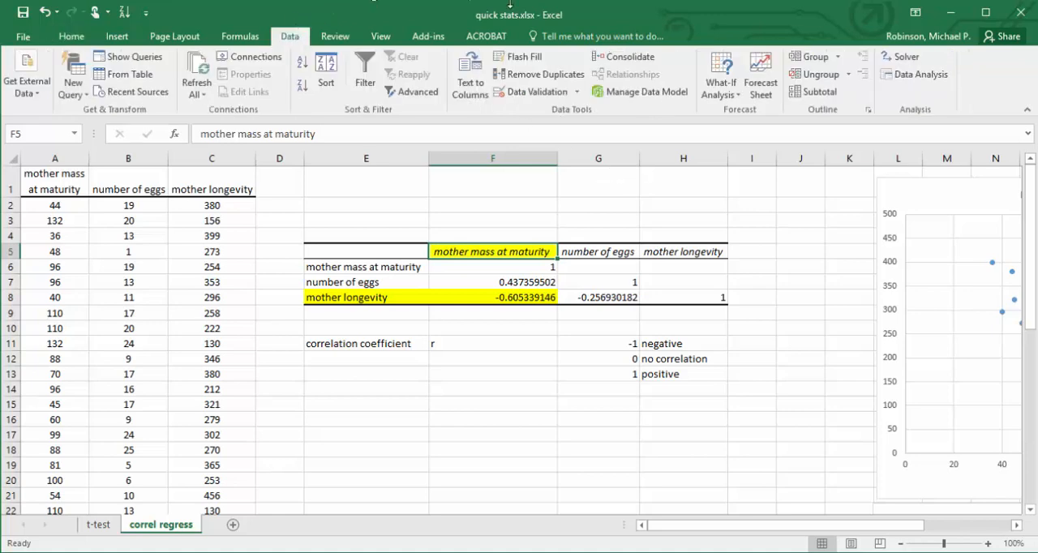
click(918, 77)
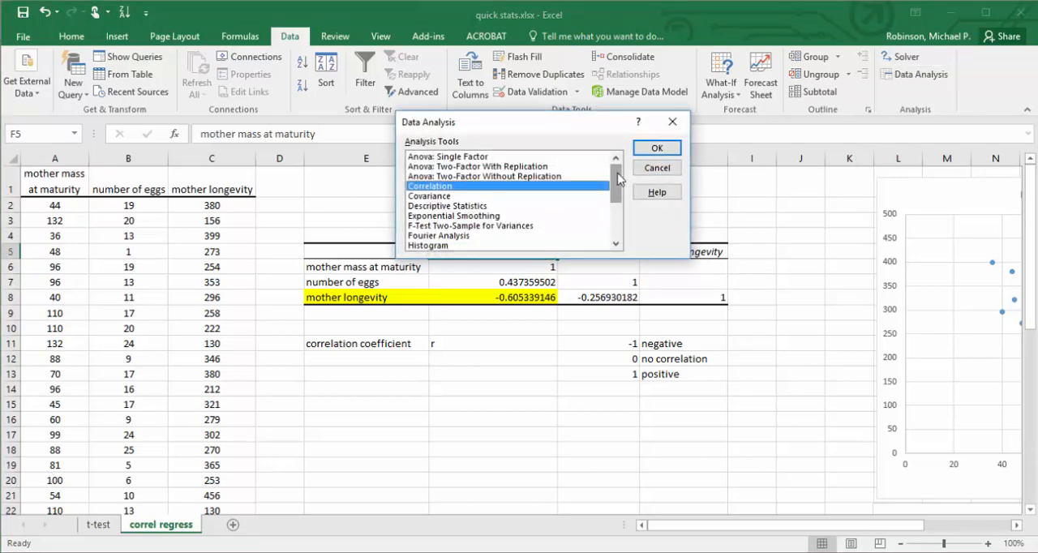
drag(620, 179, 620, 218)
click(448, 196)
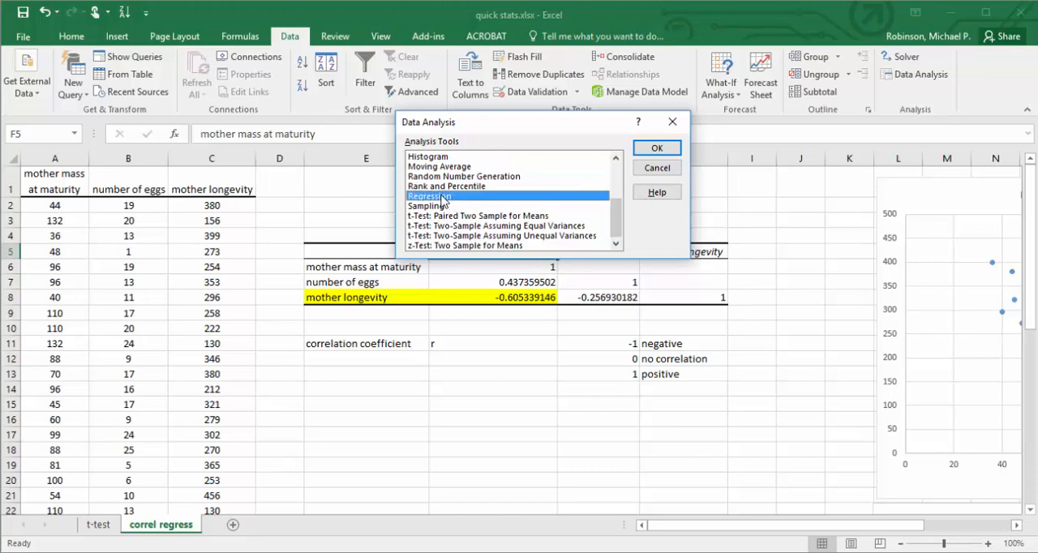
click(658, 148)
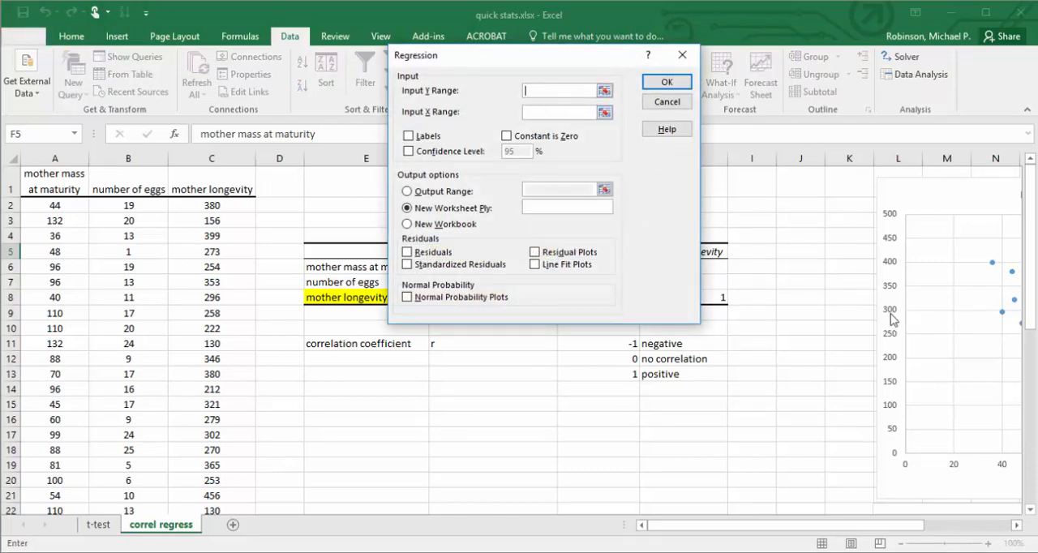
Set the regression's Input Y Range to the mother longevity column including its header, C1:C24.
drag(880, 525, 979, 528)
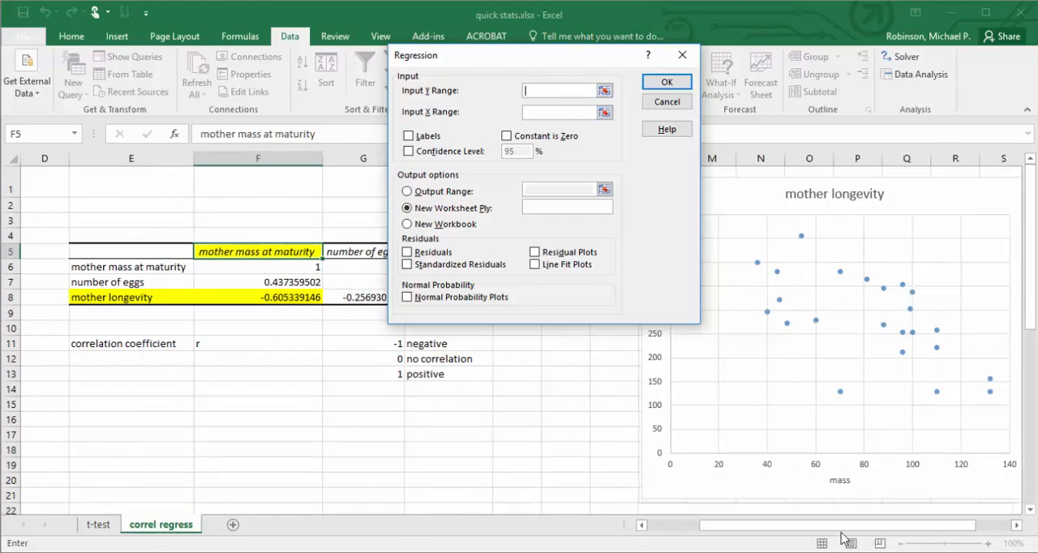
drag(843, 526, 713, 527)
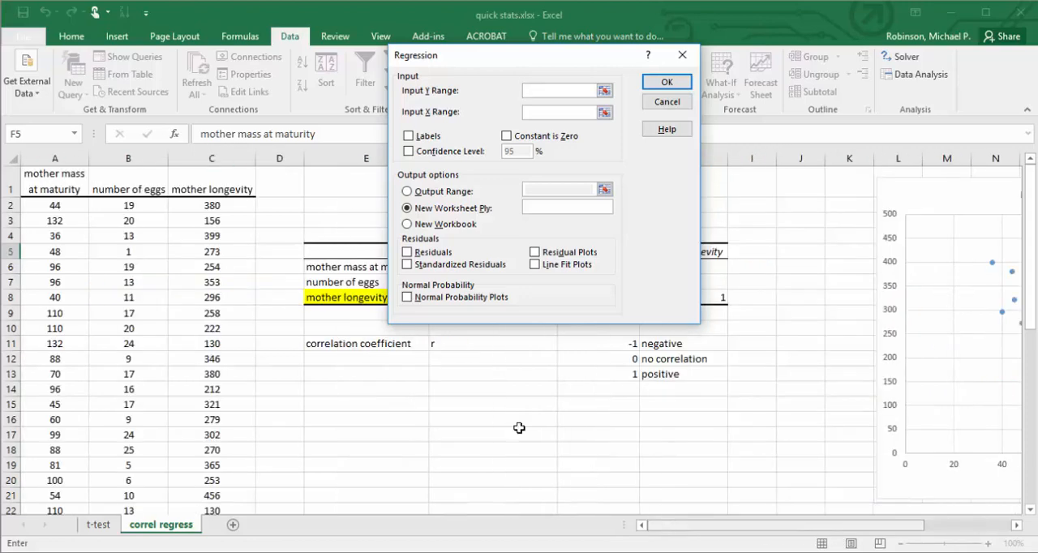
click(187, 186)
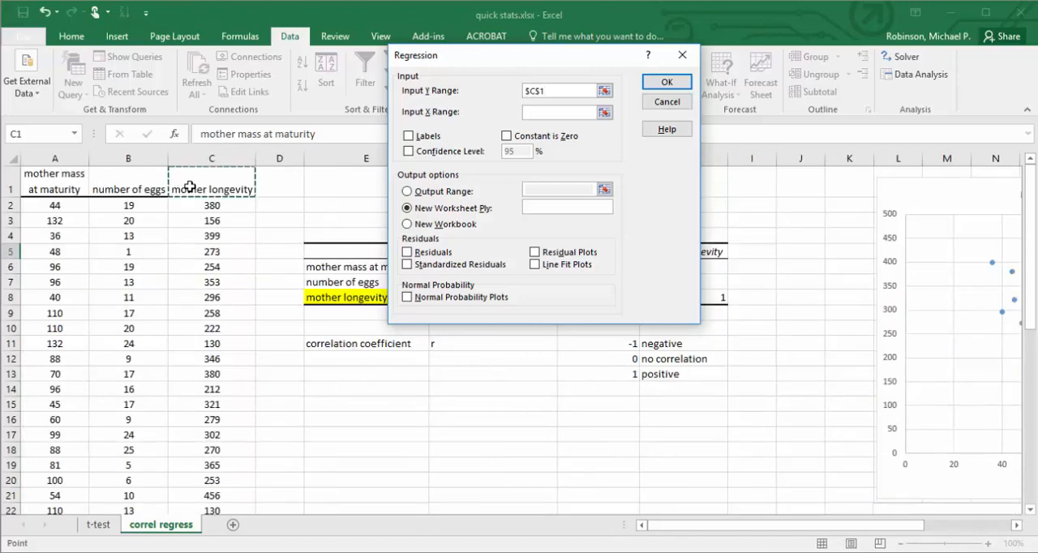
drag(189, 187, 209, 476)
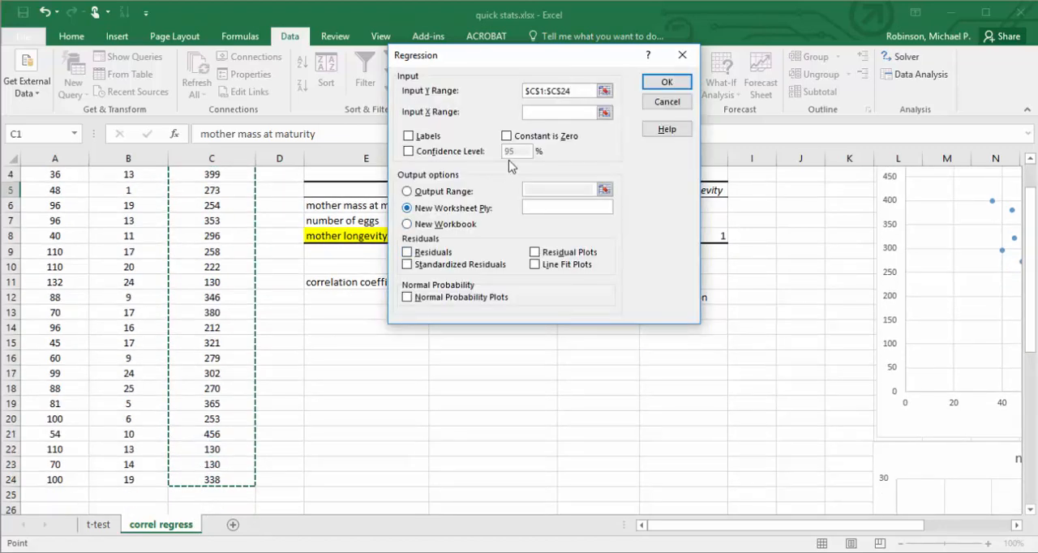
click(544, 113)
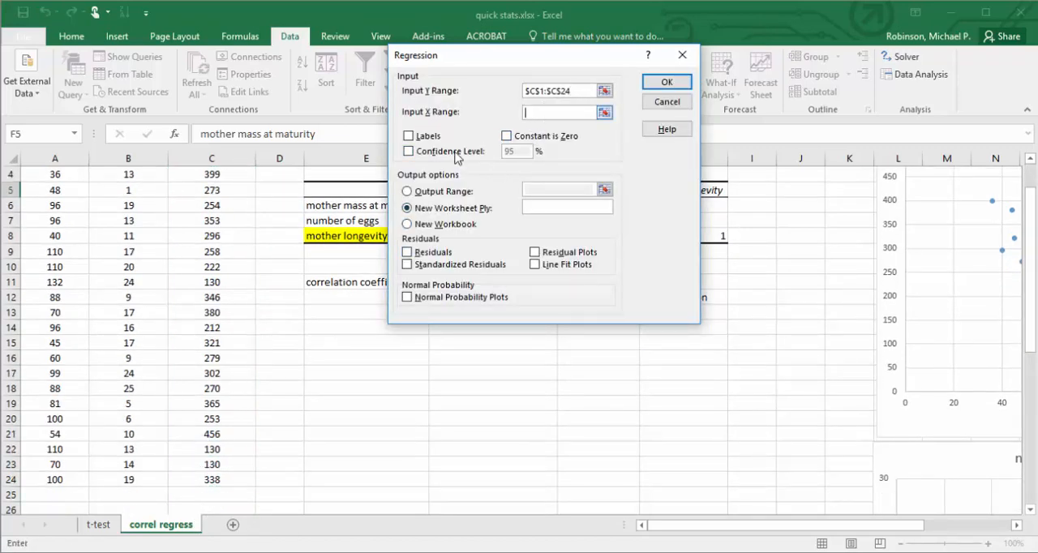
Set the regression's Input X Range to the mother mass column A1:A24 and treat the first row as labels.
drag(56, 478, 59, 140)
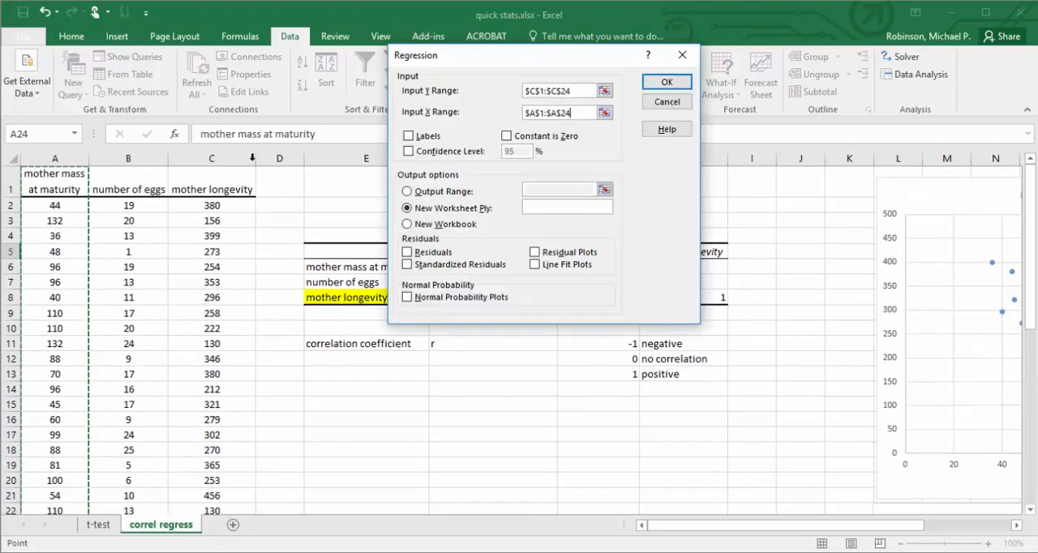
click(408, 136)
Send the regression output to a range on the current sheet starting at cell E18.
click(408, 191)
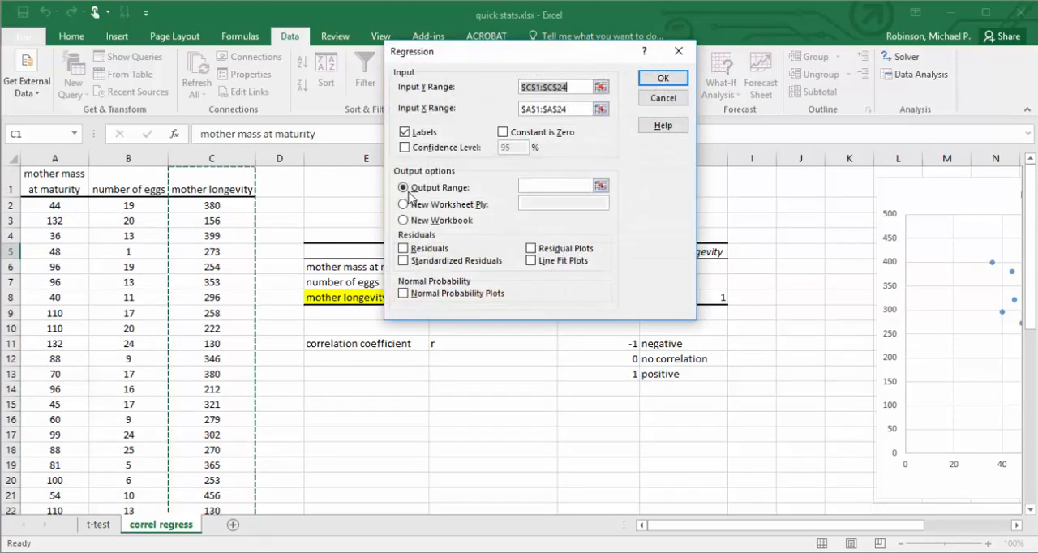
click(347, 450)
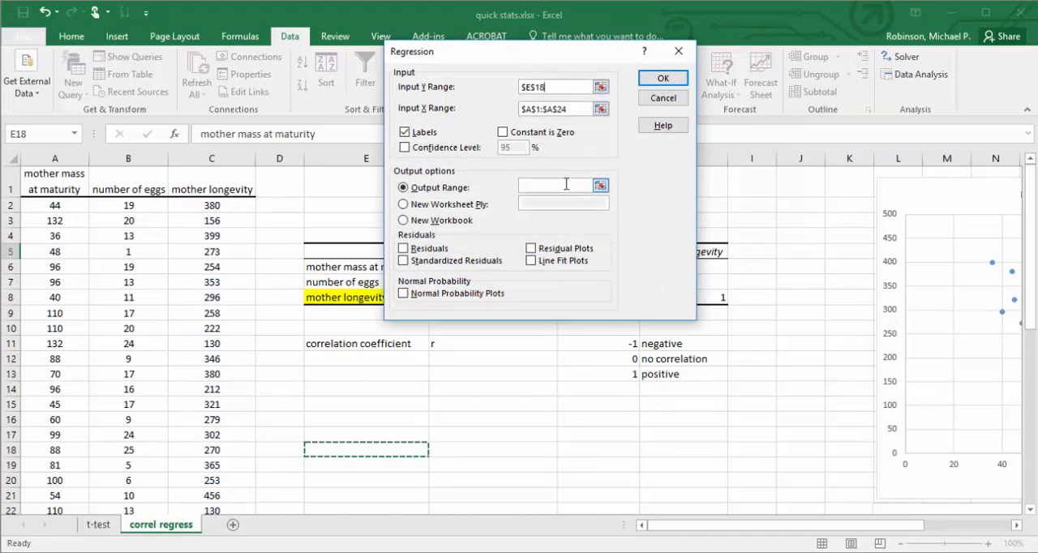
click(566, 185)
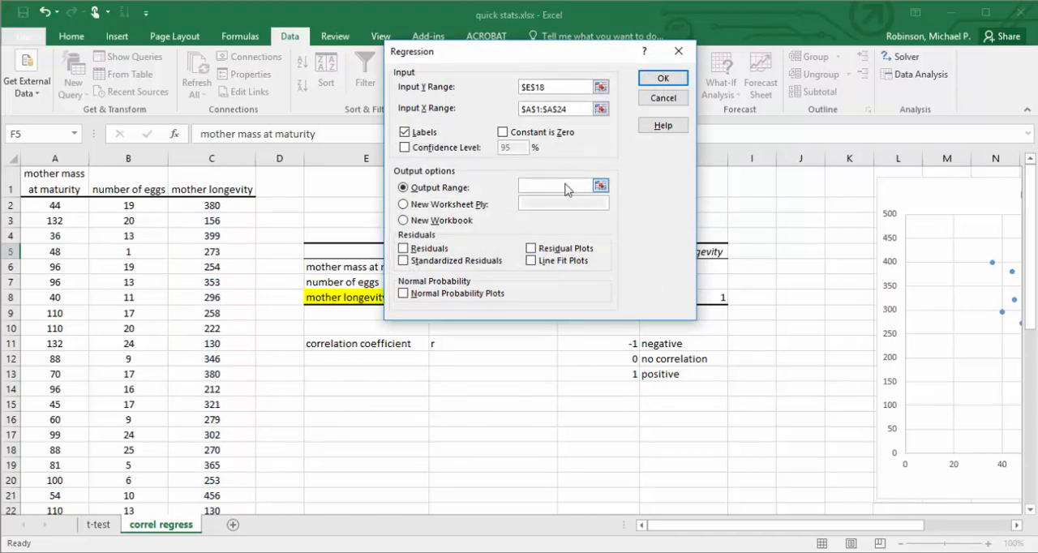
click(335, 449)
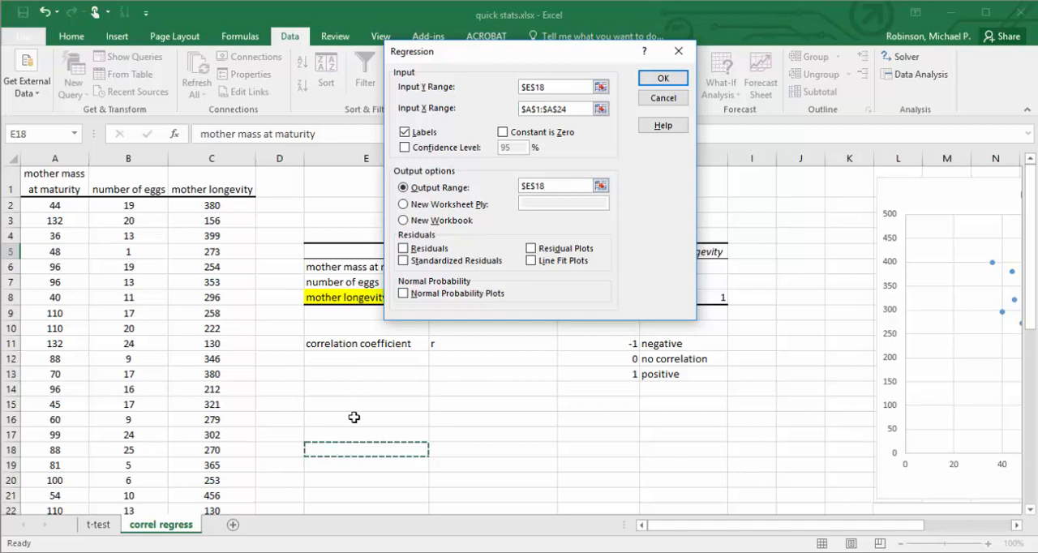
Reset the Input Y Range to the mother longevity column C1:C24 and run the regression.
double_click(554, 87)
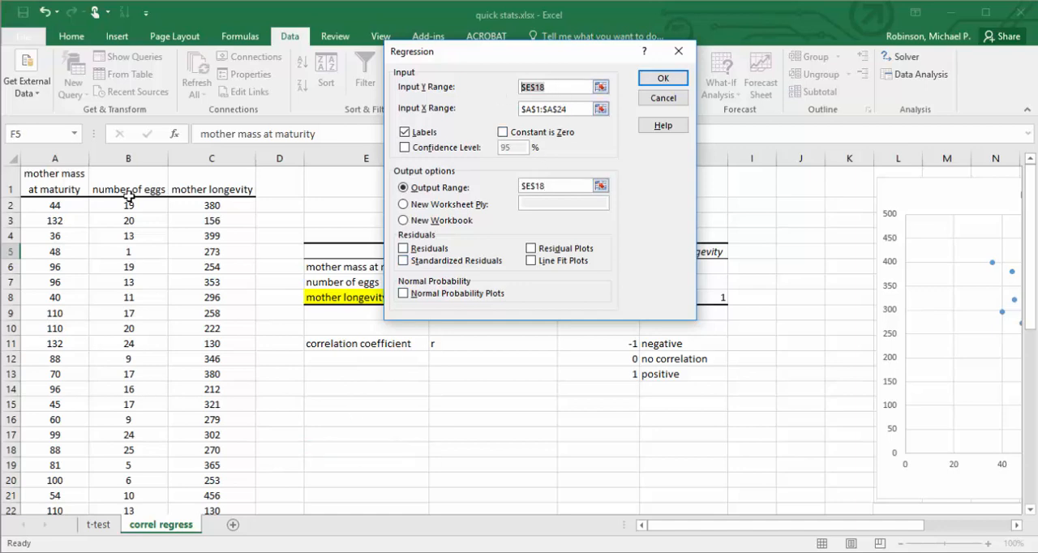
drag(204, 191, 203, 497)
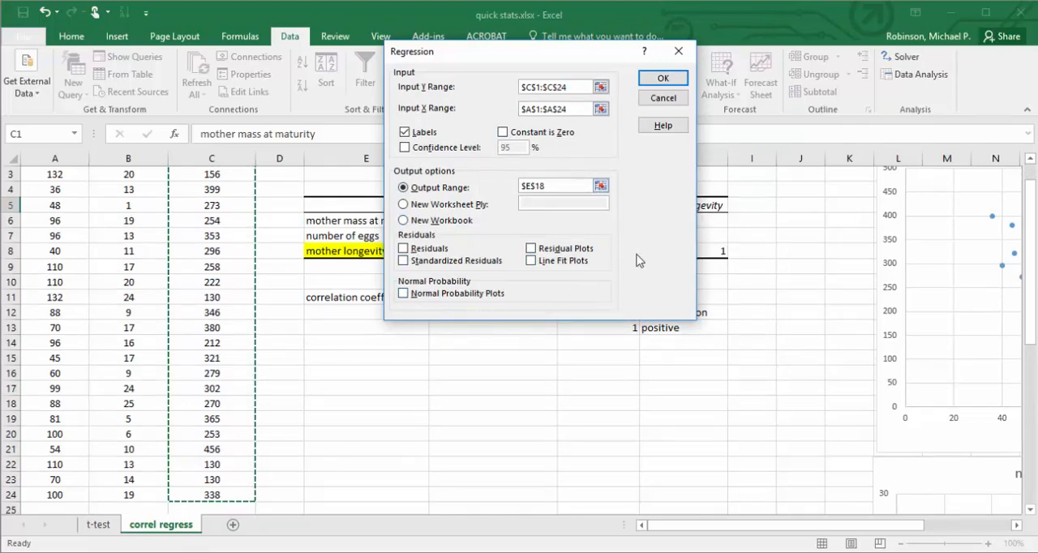
click(660, 79)
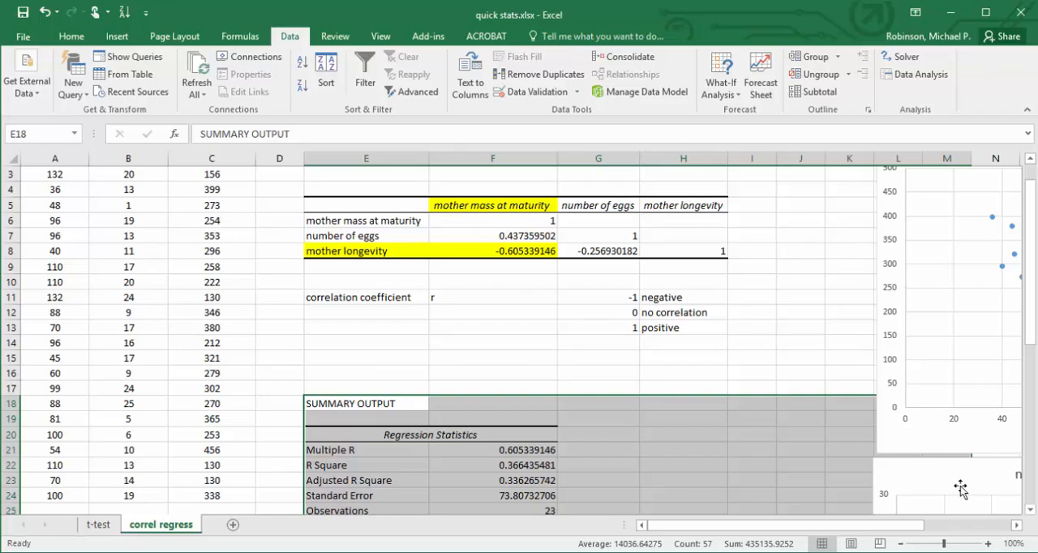
Fill the Significance F value in J29 of the regression's ANOVA table with yellow.
click(1030, 509)
drag(1031, 509, 1030, 509)
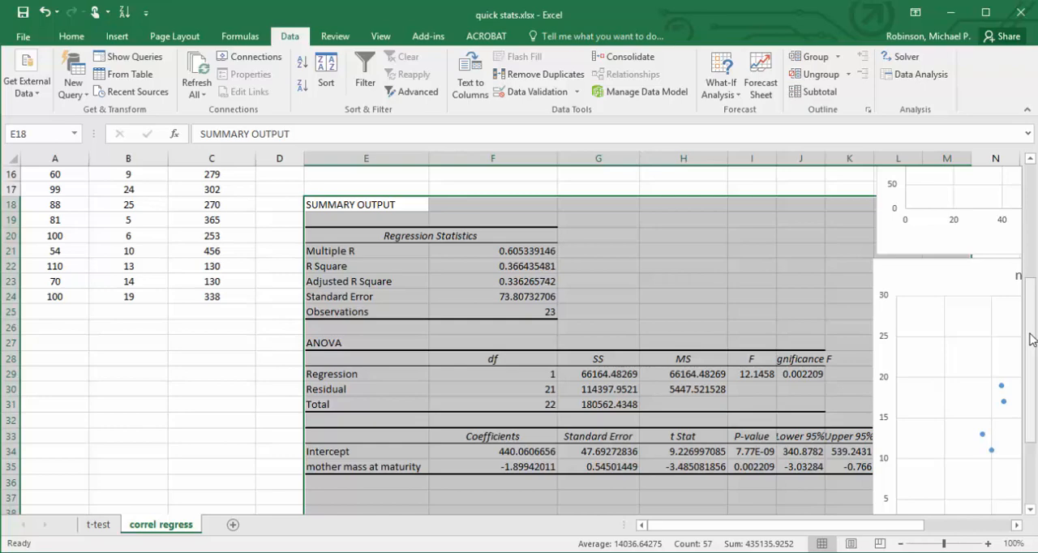
drag(1032, 329, 1032, 218)
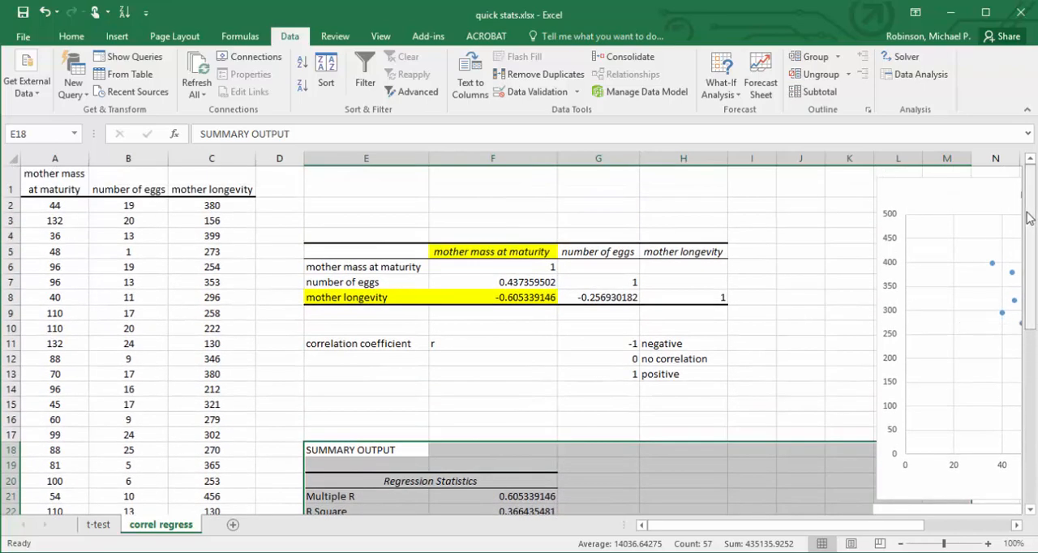
drag(1032, 287, 1031, 417)
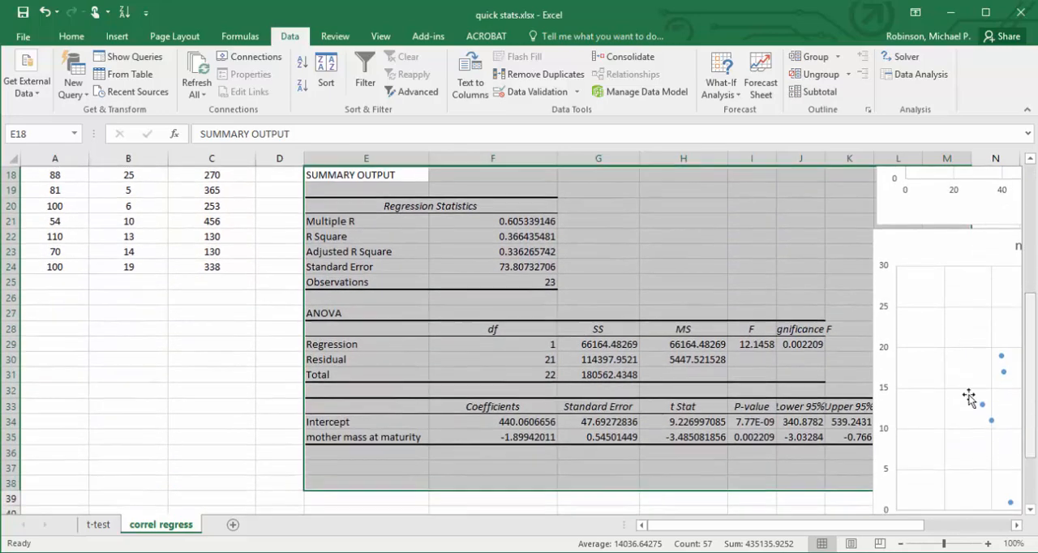
click(808, 343)
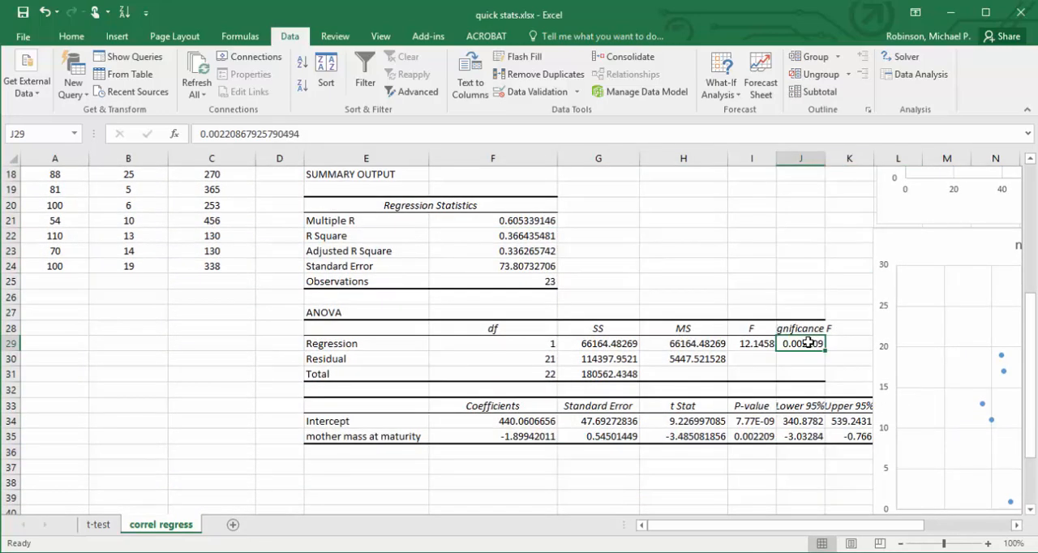
click(72, 36)
click(231, 86)
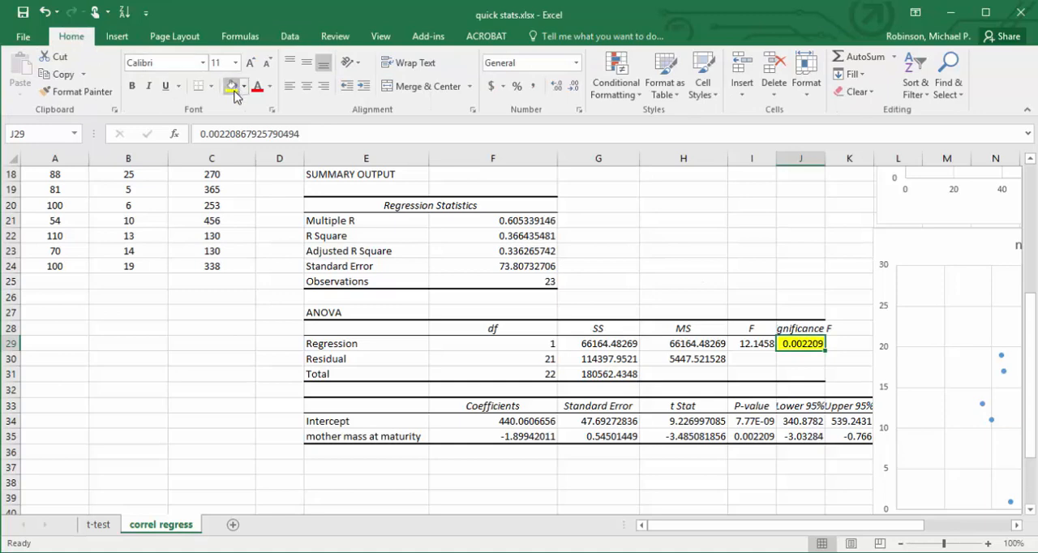
Widen column J to fit the full Significance F heading.
key(Up)
drag(829, 159, 828, 160)
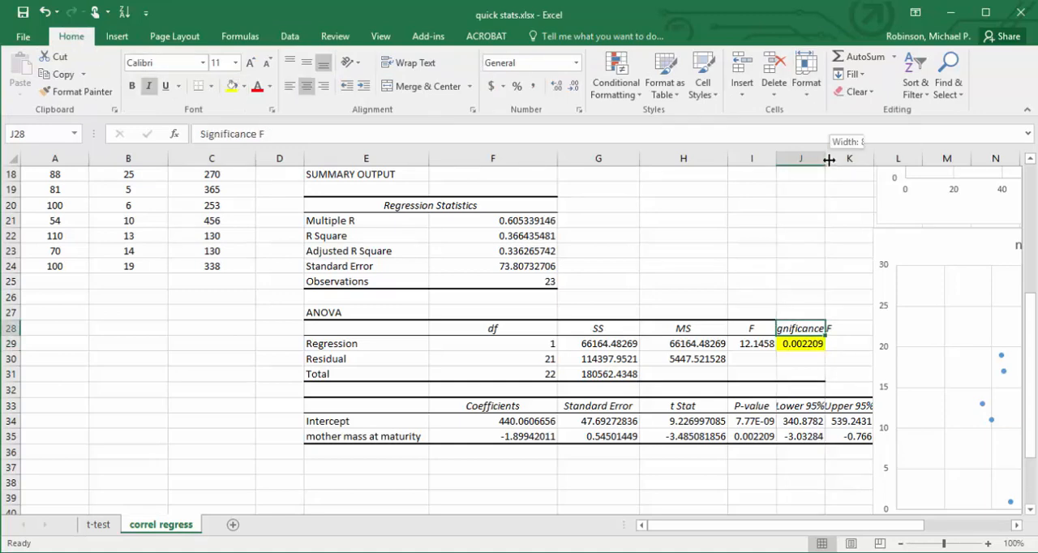
double_click(829, 160)
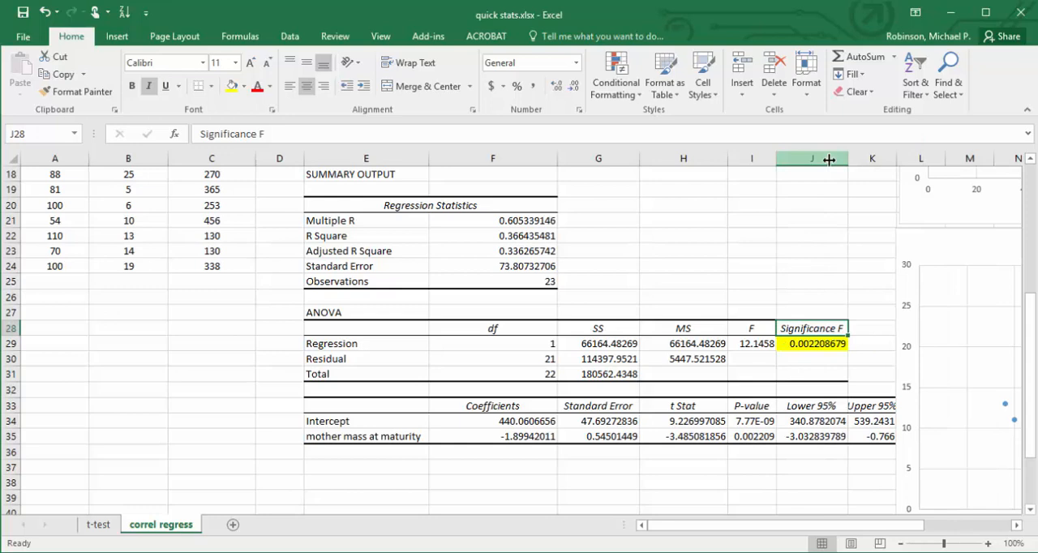
key(Down)
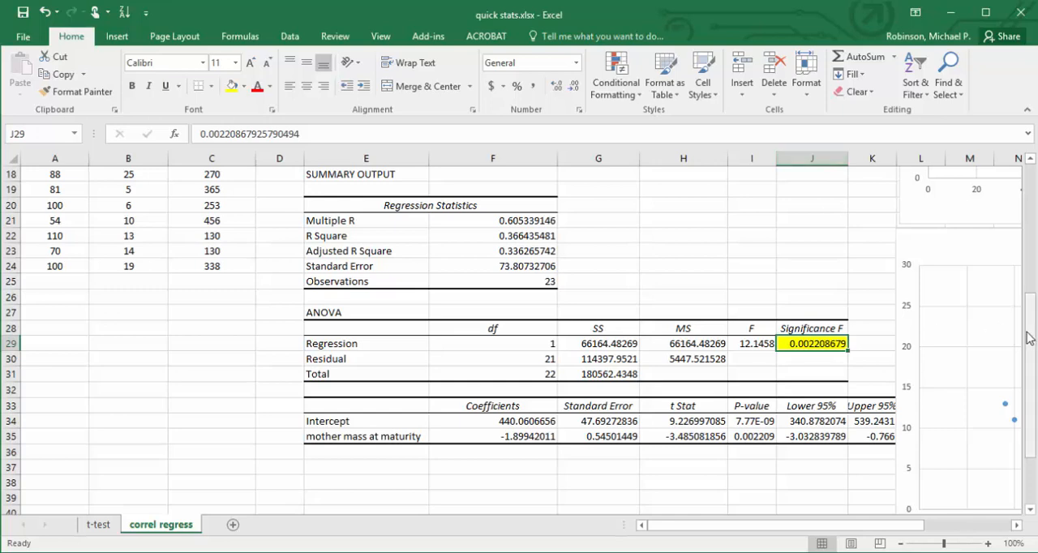
Write the conclusion "Longevity and mass are negatively correlated" in E15, between the correlation notes and the regression output.
drag(1028, 337, 1031, 215)
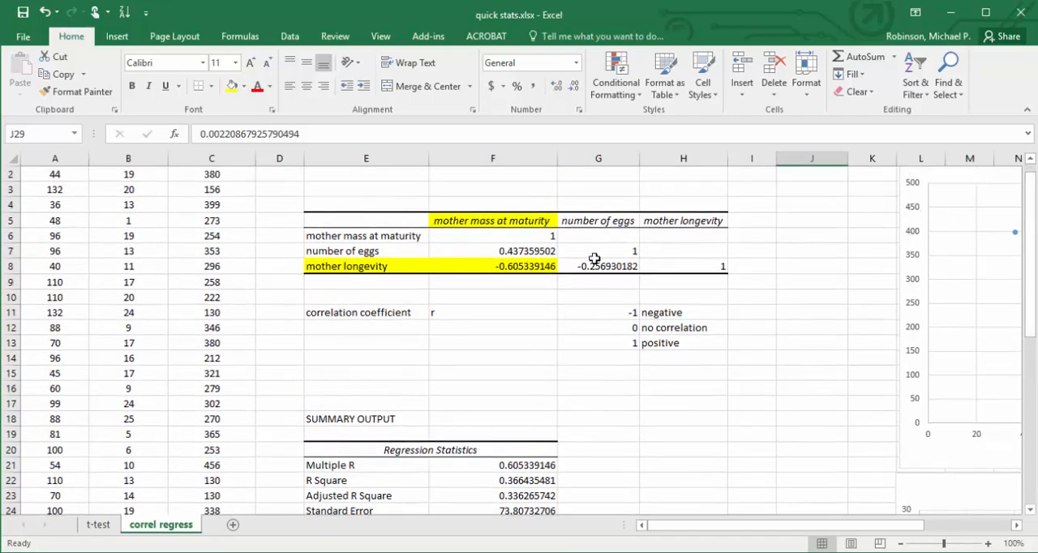
click(511, 261)
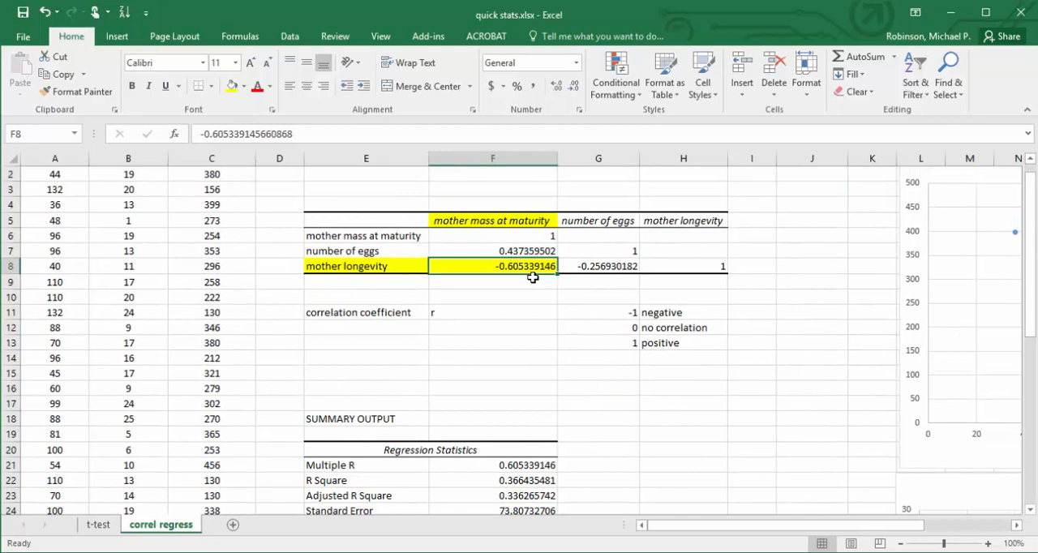
click(379, 378)
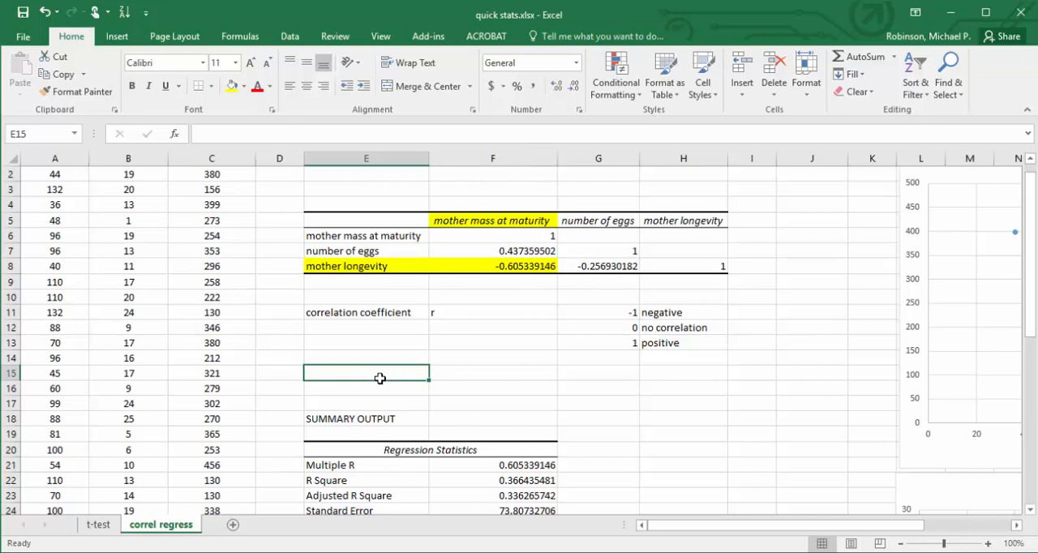
text(Long)
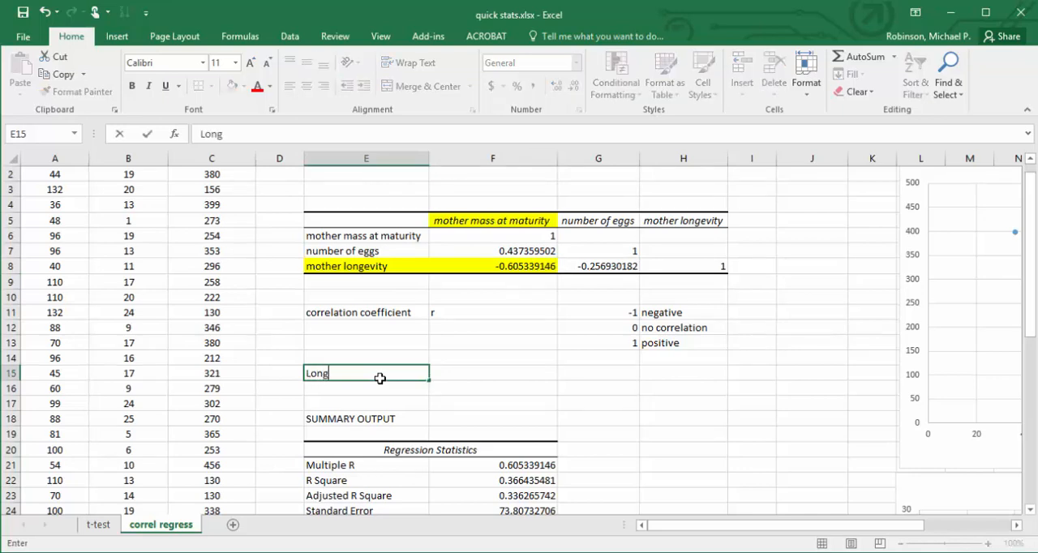
text(evity and m)
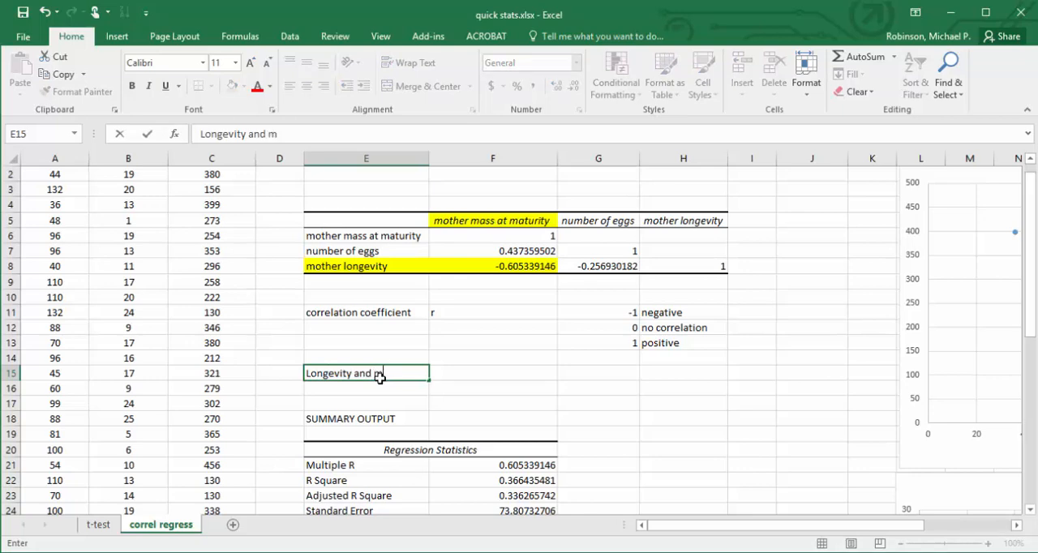
text(ass are negat)
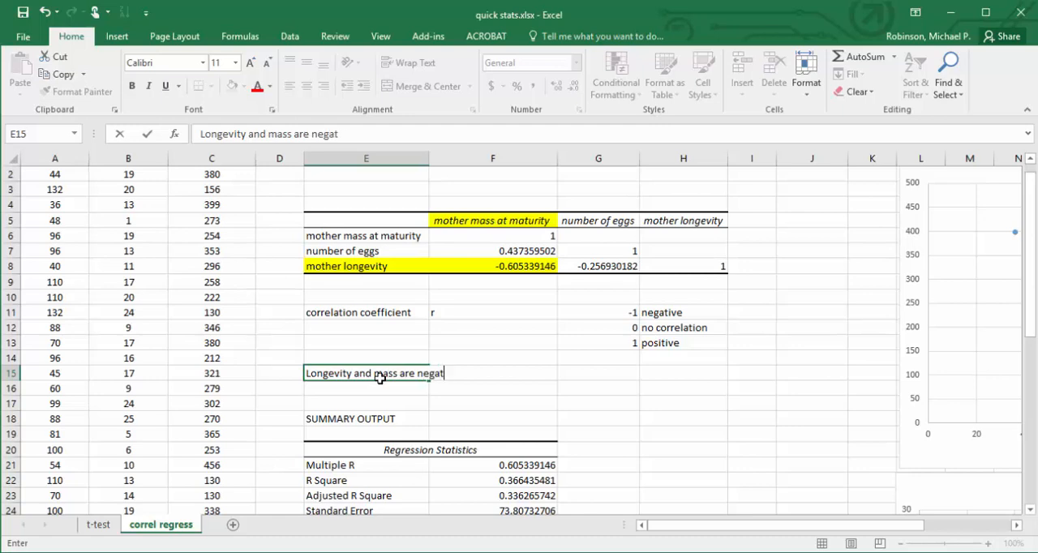
text(ively correlated)
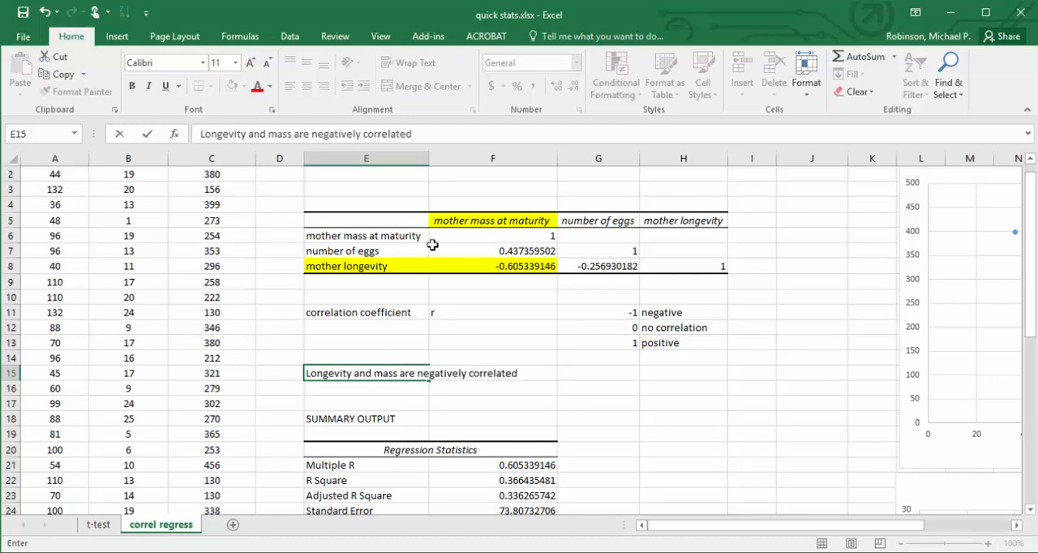
Insert the word "significantly" before "negatively" in the E15 conclusion.
click(311, 134)
text(si)
text(gnifica)
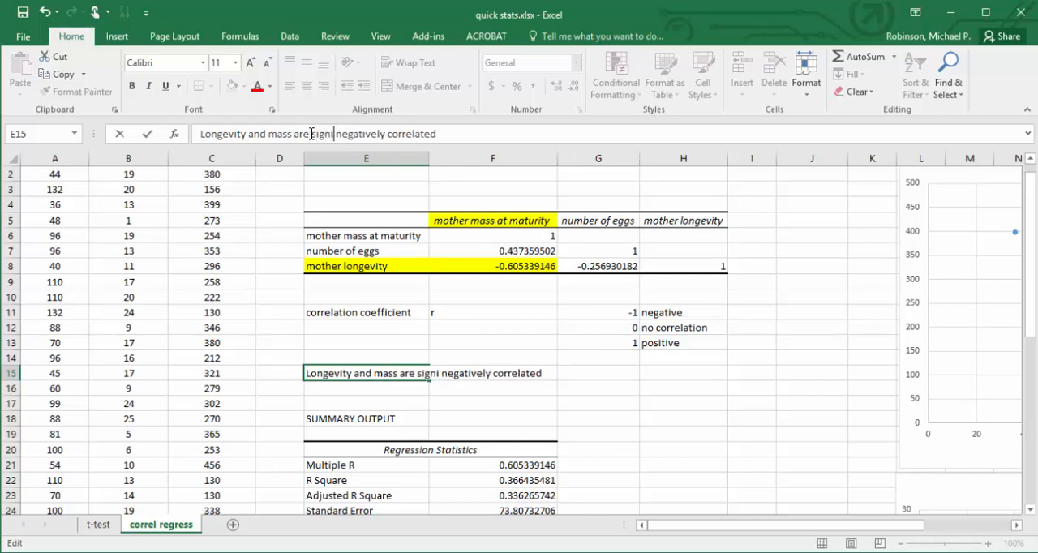
text(ntly)
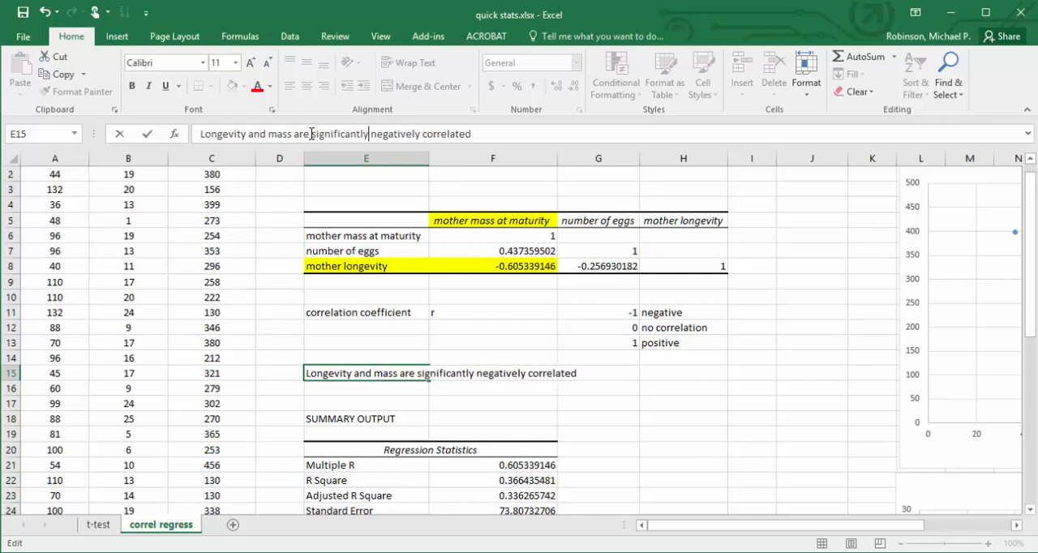
Append an opening parenthesis and the correlation coefficient, "(r = -0.605", to the E15 conclusion.
click(486, 138)
text((r = -0.605)
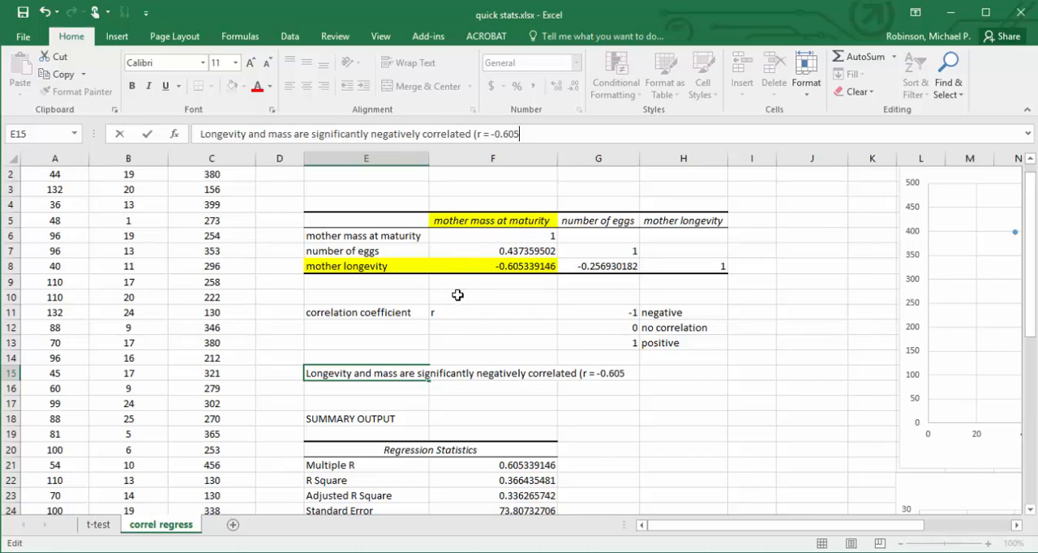
text(, n)
Add the sample size from the regression statistics to the E15 conclusion as ", n = 23,".
drag(1029, 255, 1031, 329)
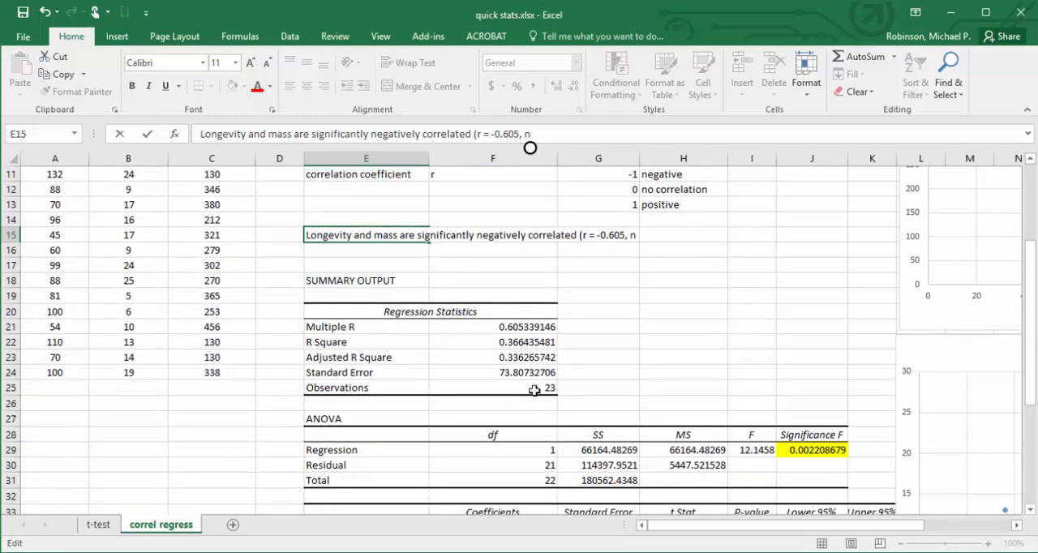
click(1031, 194)
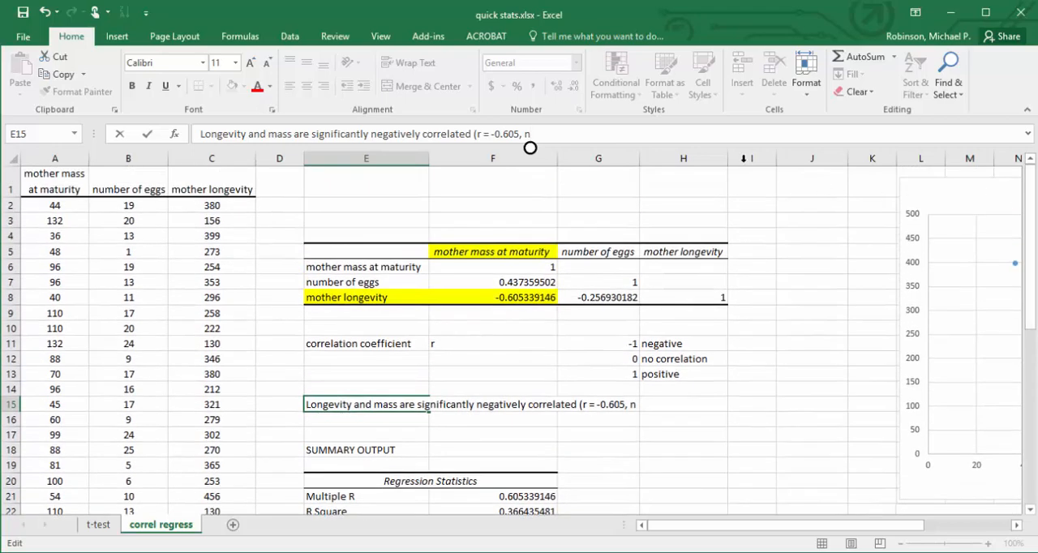
text(= 23)
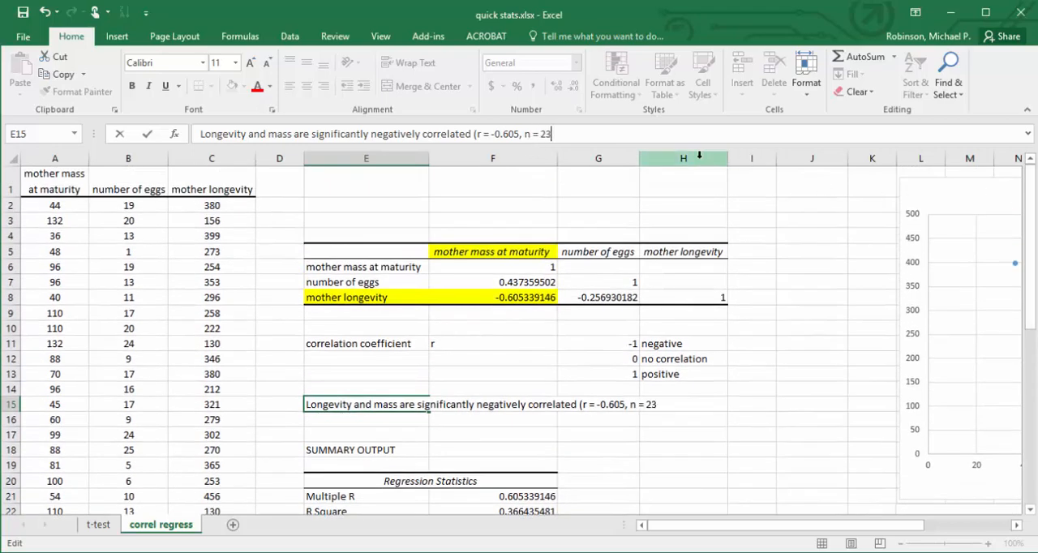
text(, p =)
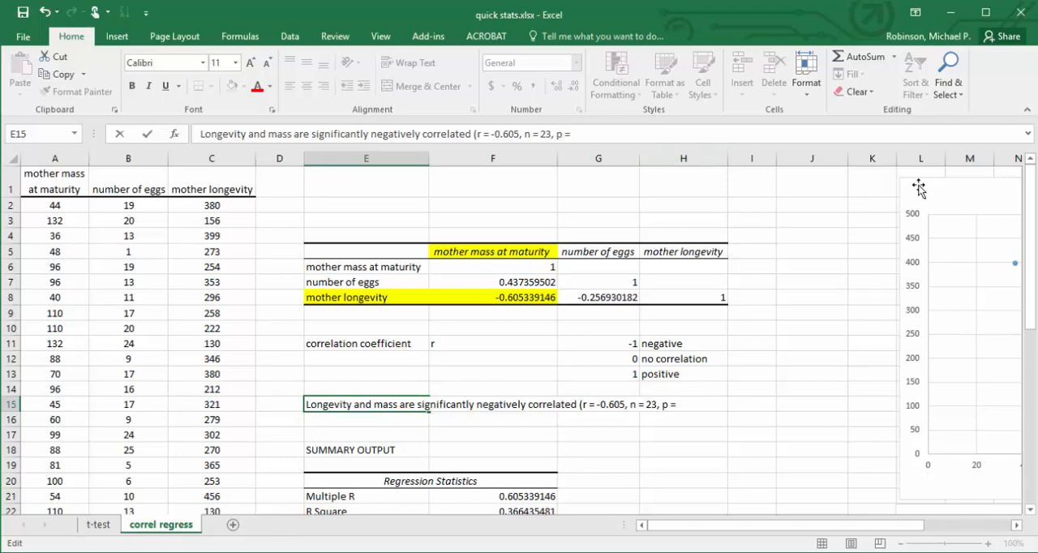
Complete the E15 conclusion with the regression's significance as "p = 0.002).".
scroll(1033, 283, down, 4)
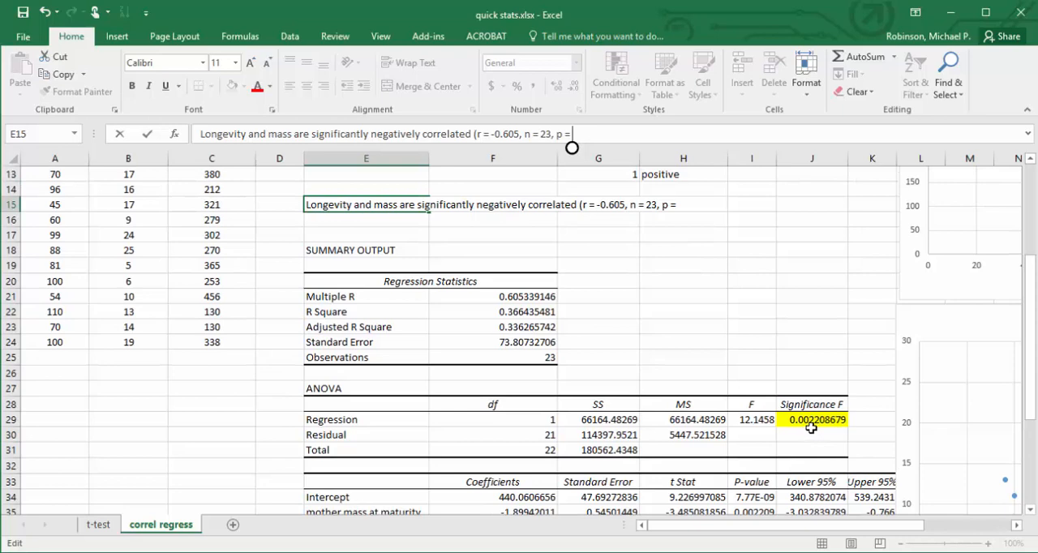
text(0.00)
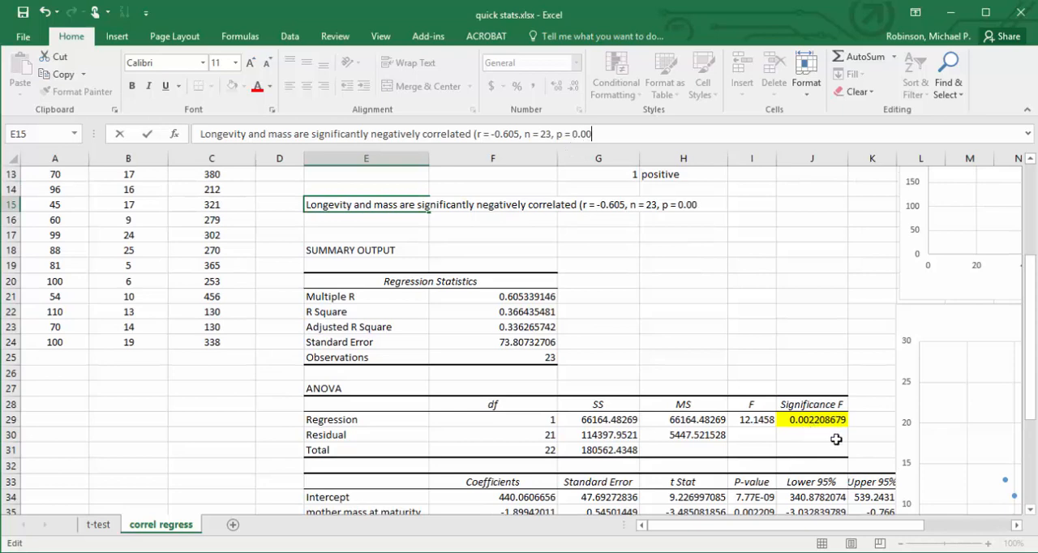
text(2).)
key(Return)
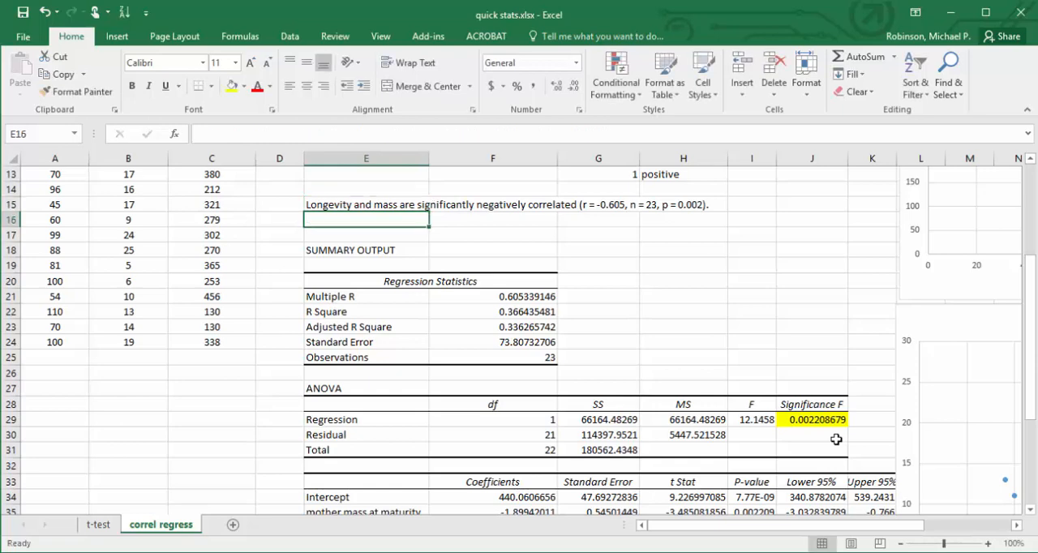
Make the conclusion sentence in E15 bold and return to the top of column E.
key(Up)
key(ctrl+b)
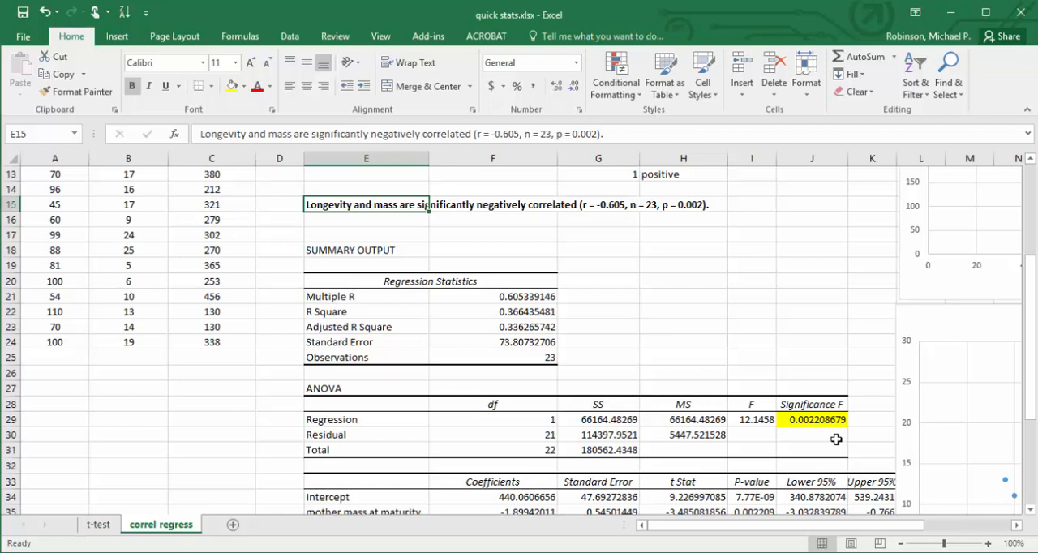
key(Up)
key(Up)
key(Up)
key(Up)
key(Up)
key(Up)
key(Up)
key(Up)
key(Up)
key(Up)
key(Up)
key(Up)
key(Up)
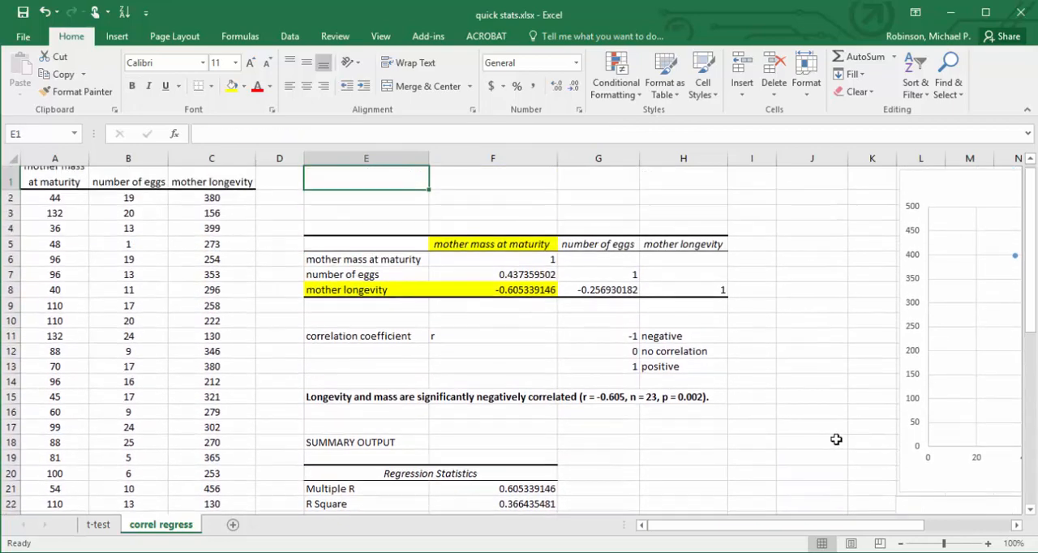
key(Down)
key(Down)
key(Down)
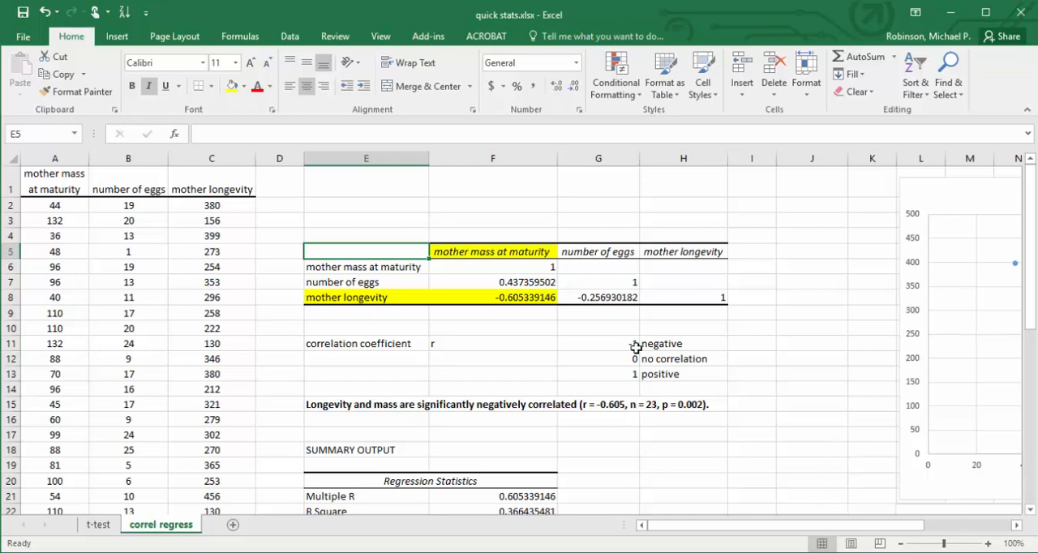
click(532, 298)
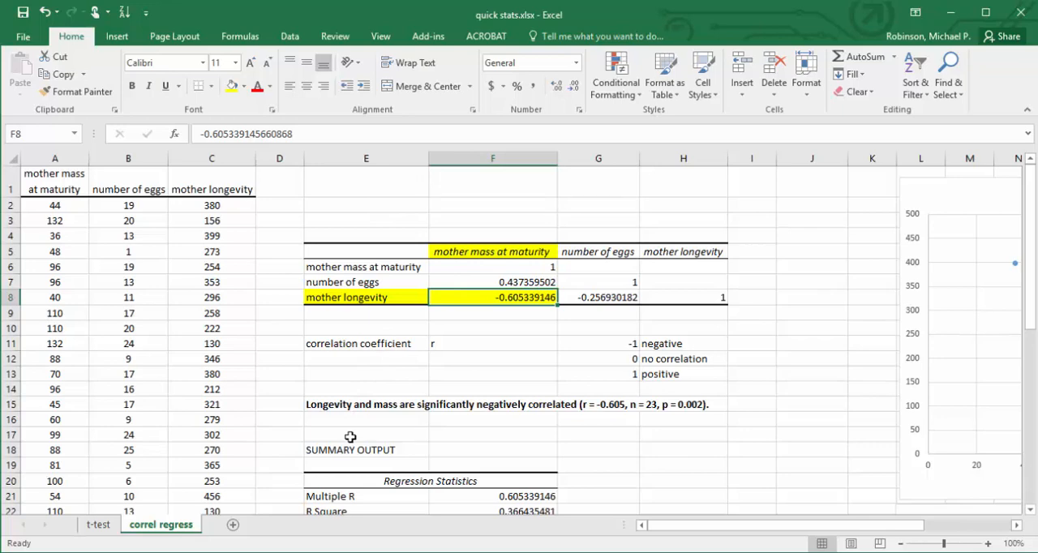
Enter the label "independent variable (X)" in cell E2 above the correlation matrix.
click(333, 207)
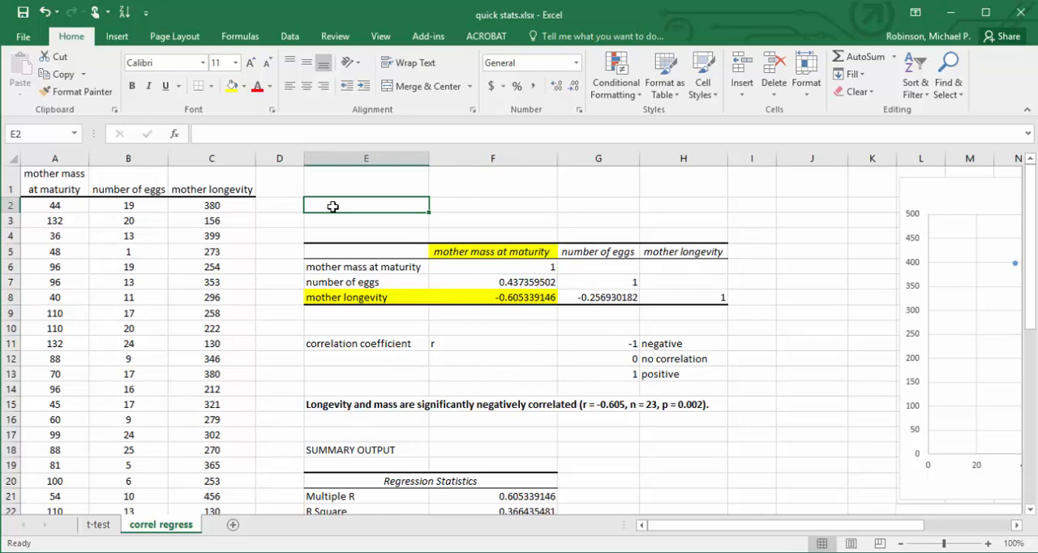
text(in)
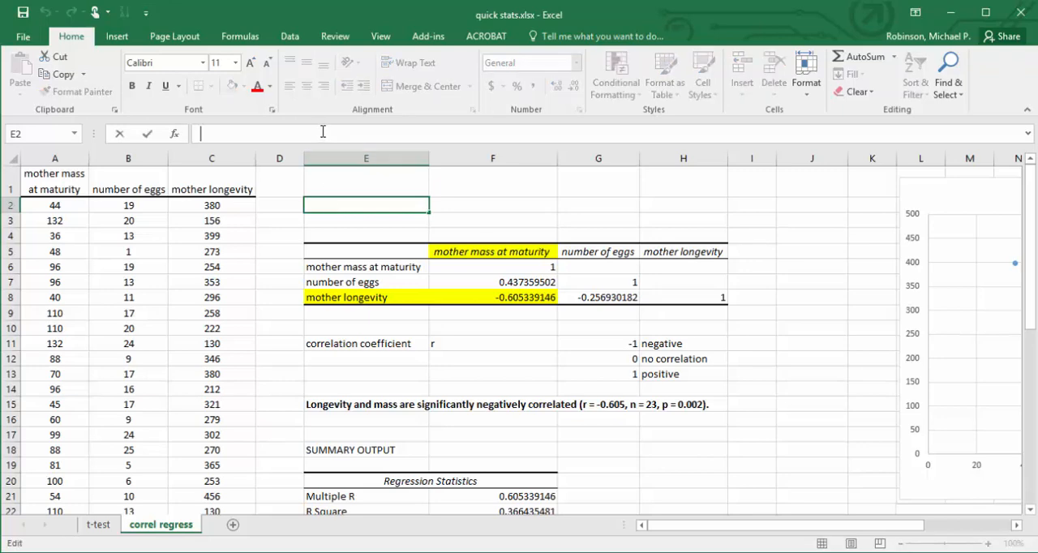
text(depende)
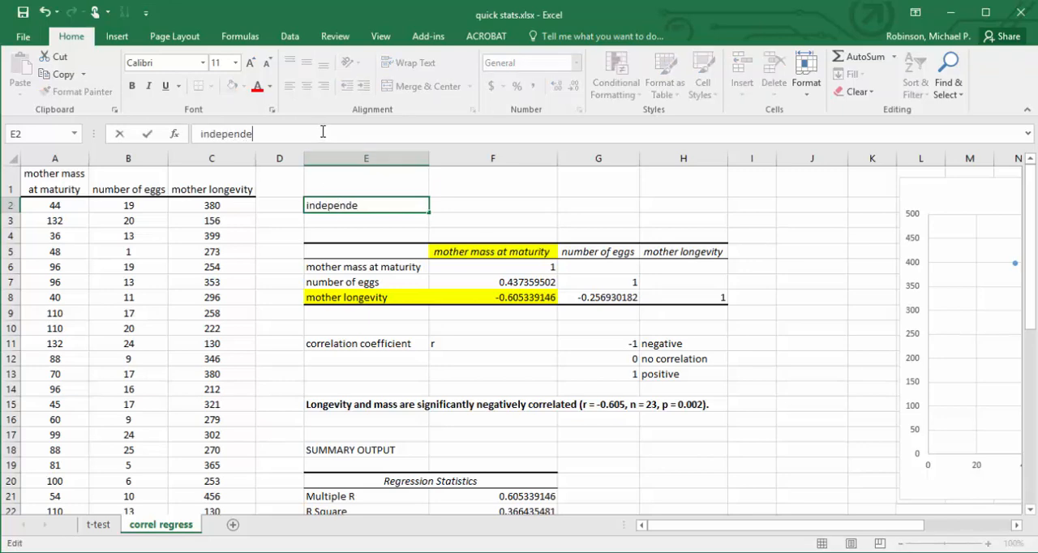
text(nt variab)
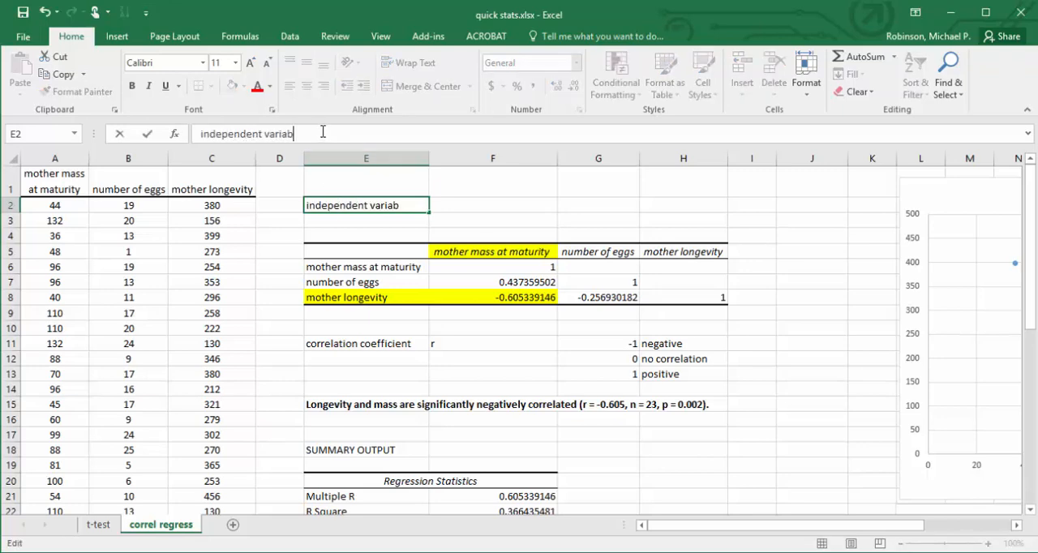
text(le (X))
key(Return)
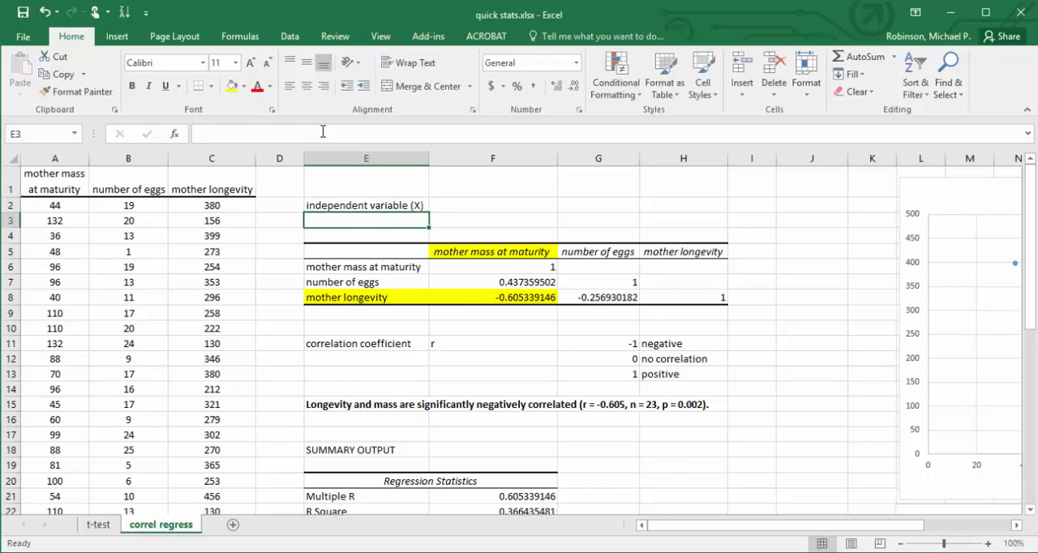
Enter "causes/influences the dependent variable (Y)" in F2 beside the independent variable label and return to E2.
key(Up)
key(Right)
text(cau)
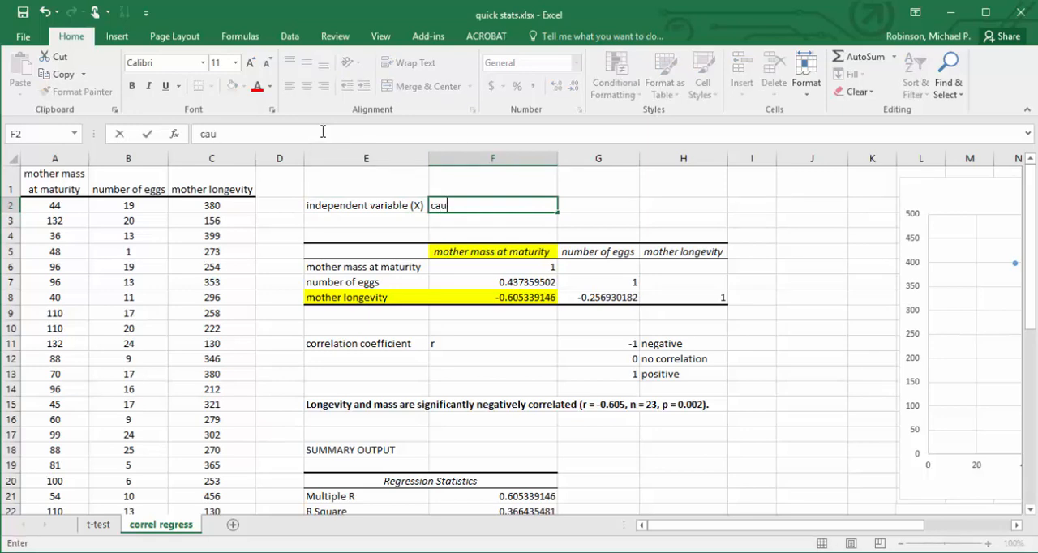
text(ses/influencs)
key(BackSpace)
text(es the)
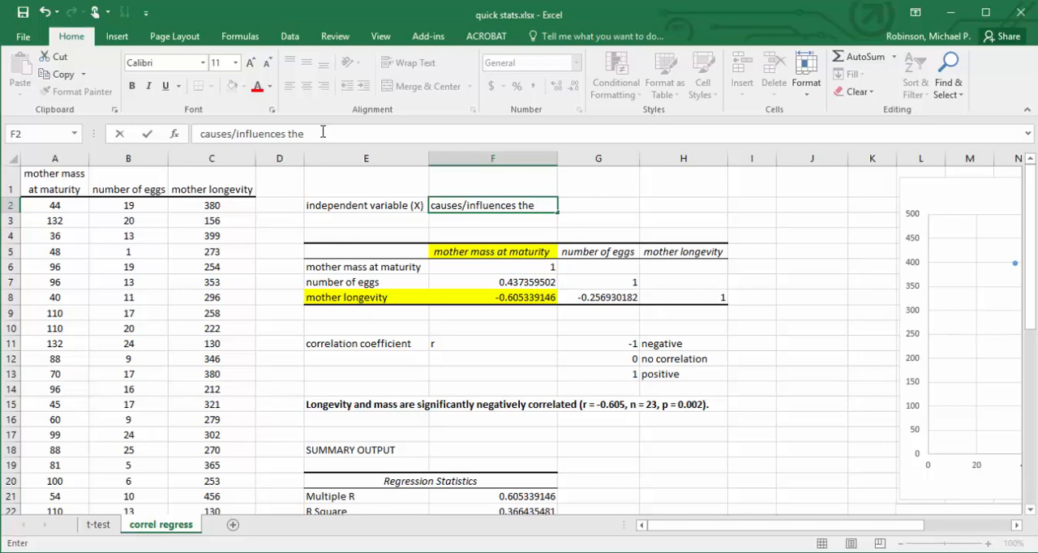
text(nden)
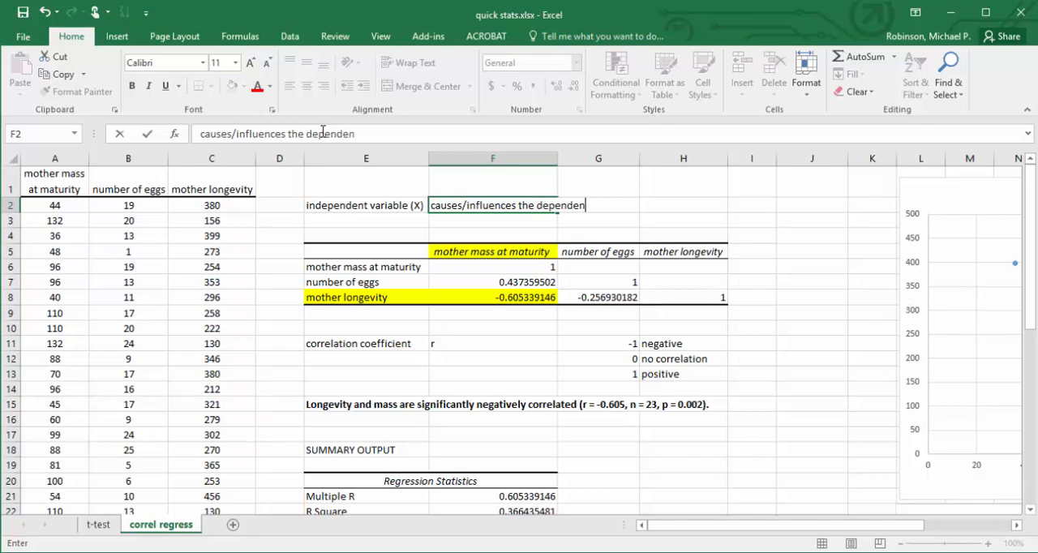
text(t variable ()
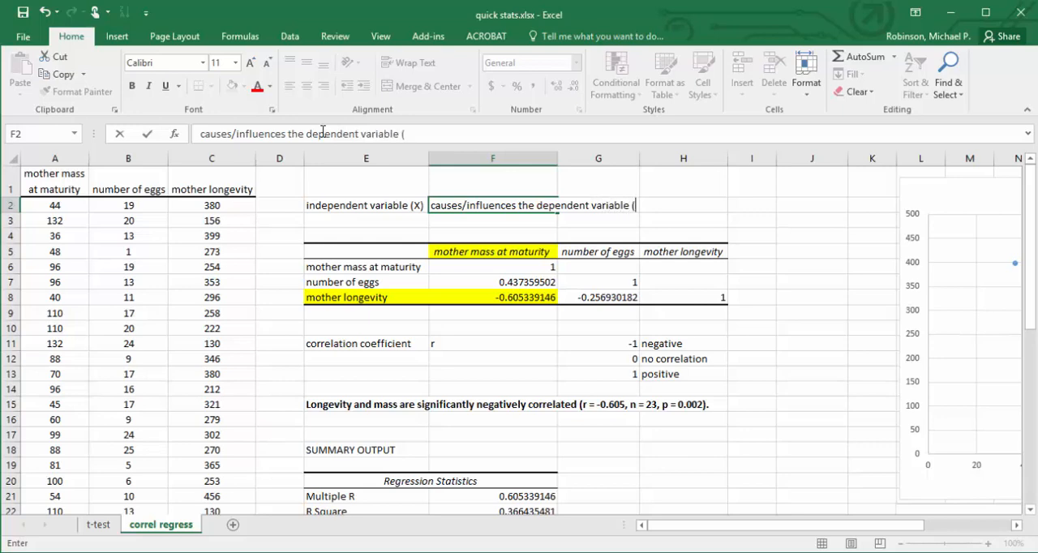
text(Y))
key(Return)
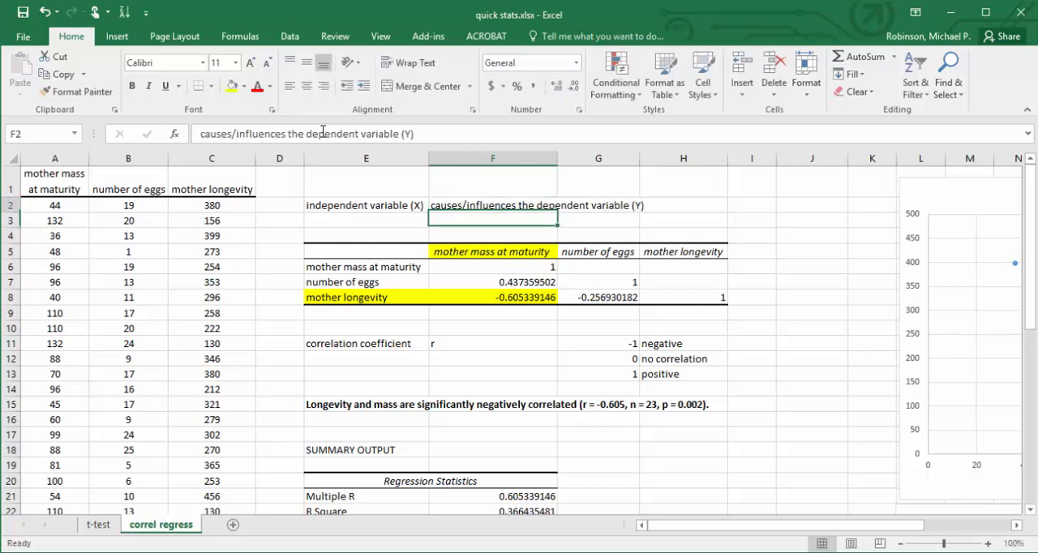
key(Up)
key(Left)
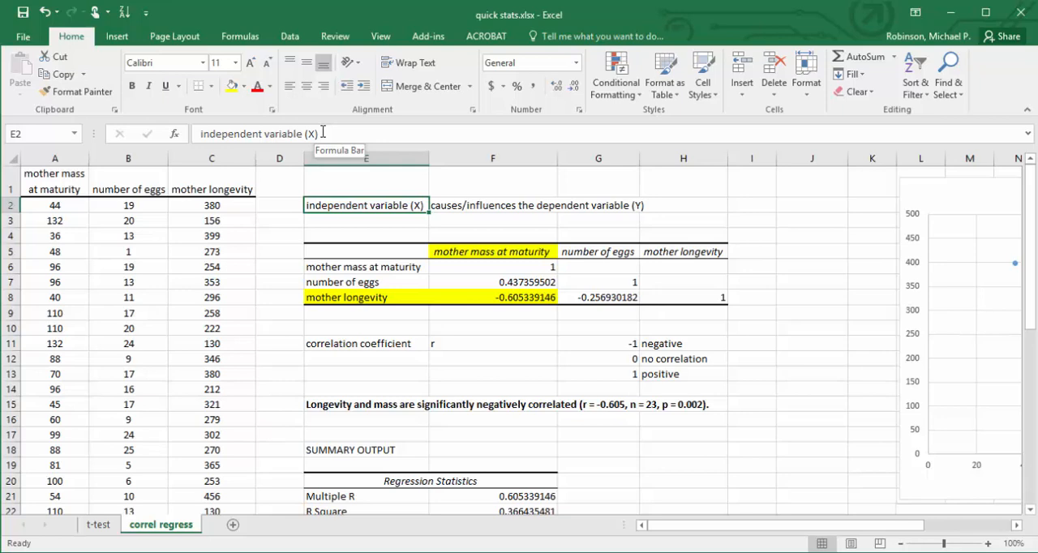
Fill the "mother mass at maturity" header in A1 with orange.
click(75, 188)
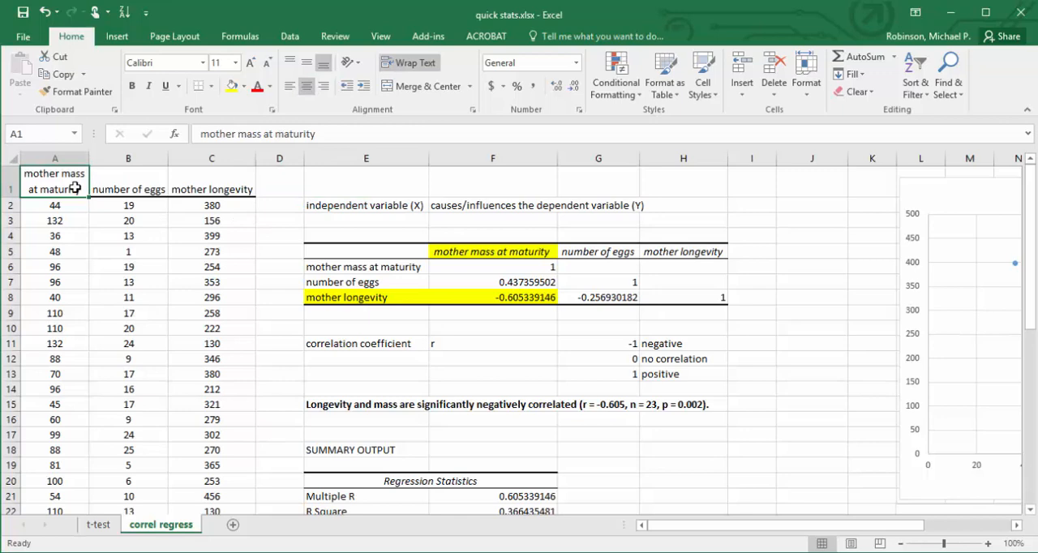
click(115, 191)
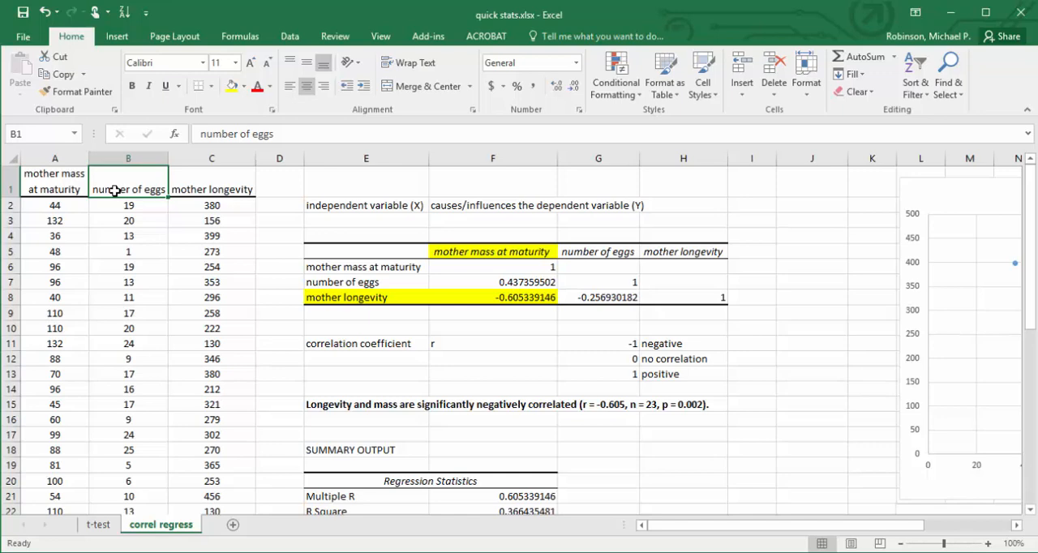
click(65, 180)
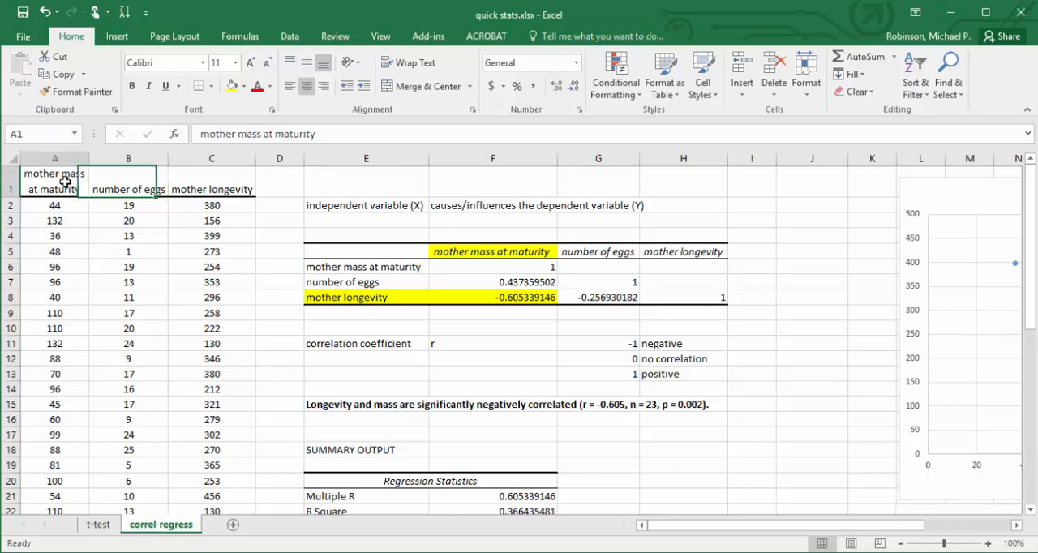
click(245, 86)
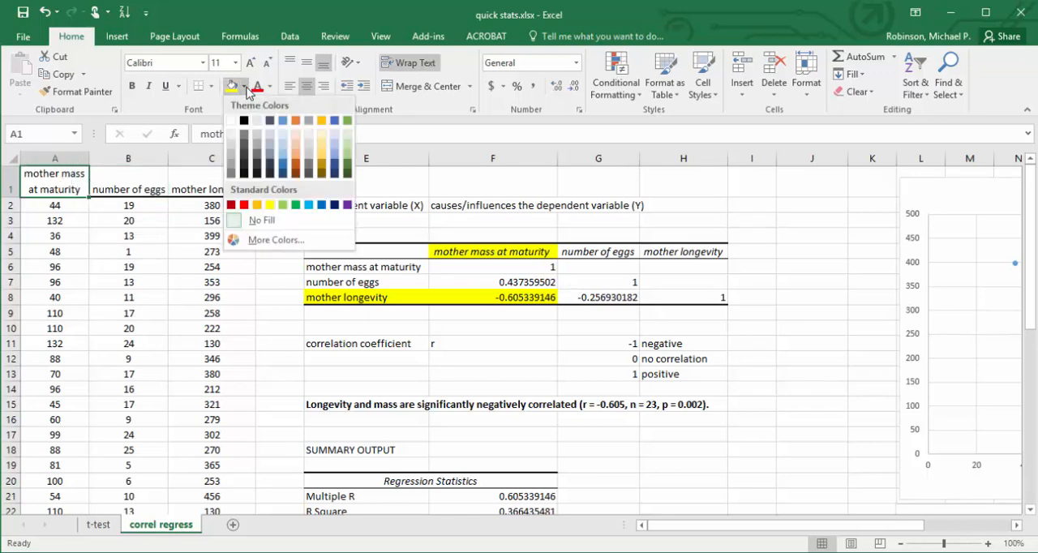
click(293, 121)
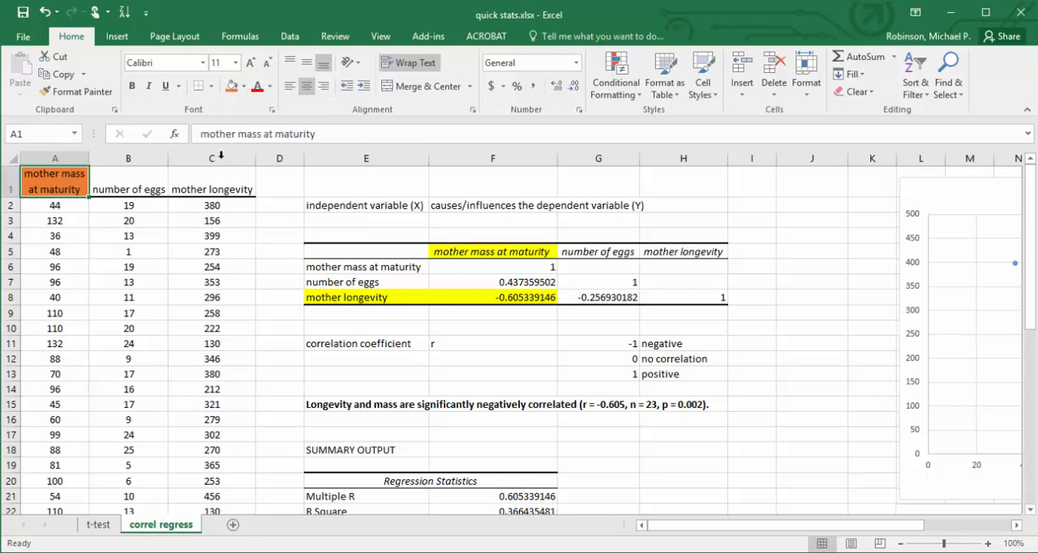
Fill the "number of eggs" header in B1 with light green.
click(141, 178)
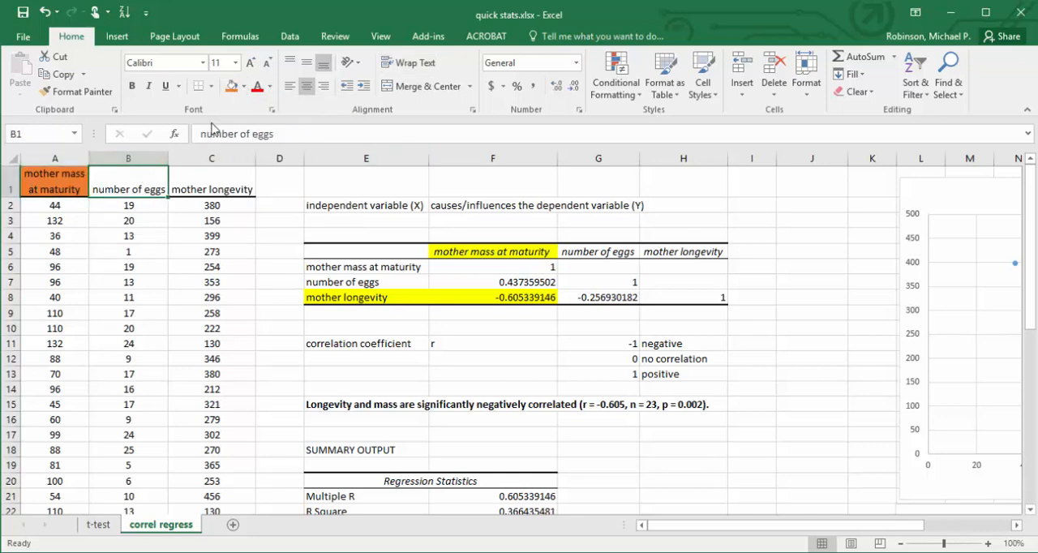
click(244, 88)
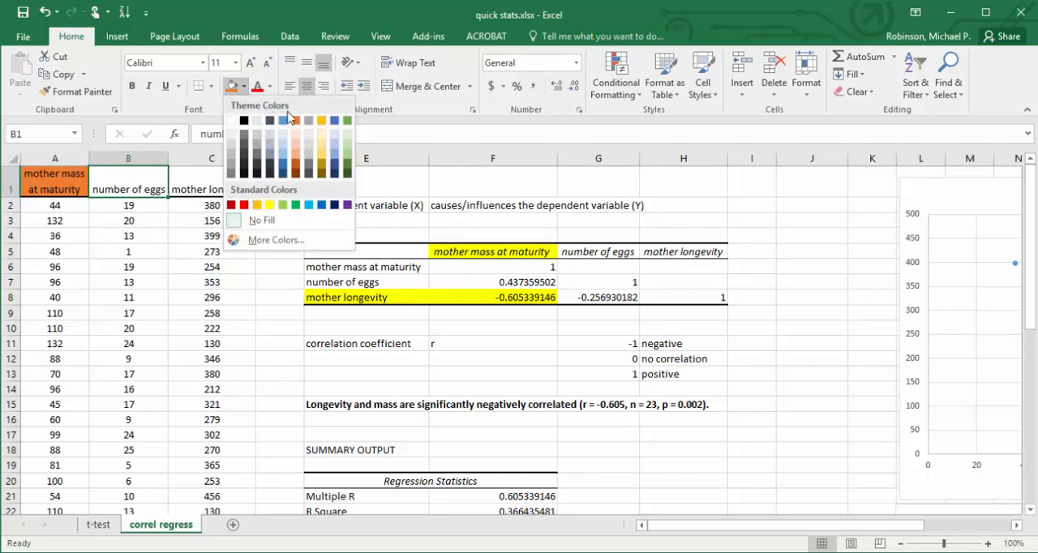
click(347, 153)
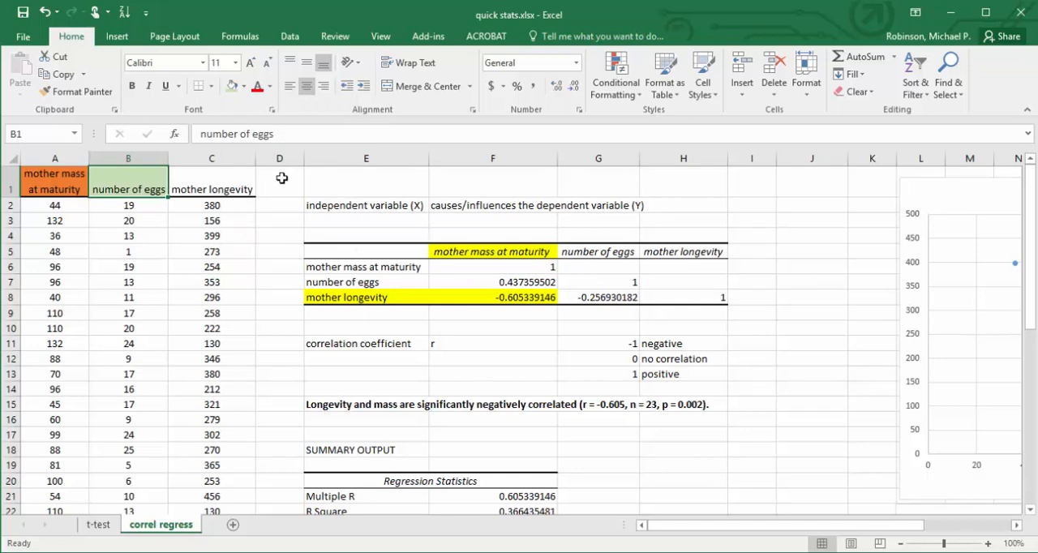
Run a regression with Y range B1:B24 and X range A1:A24, overwriting the existing regression output at E18.
click(486, 281)
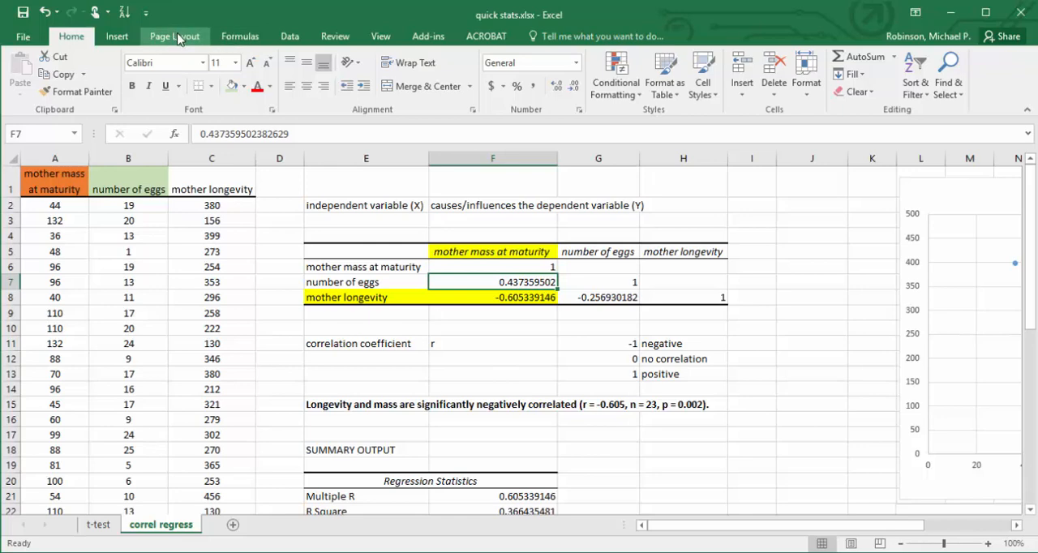
click(289, 36)
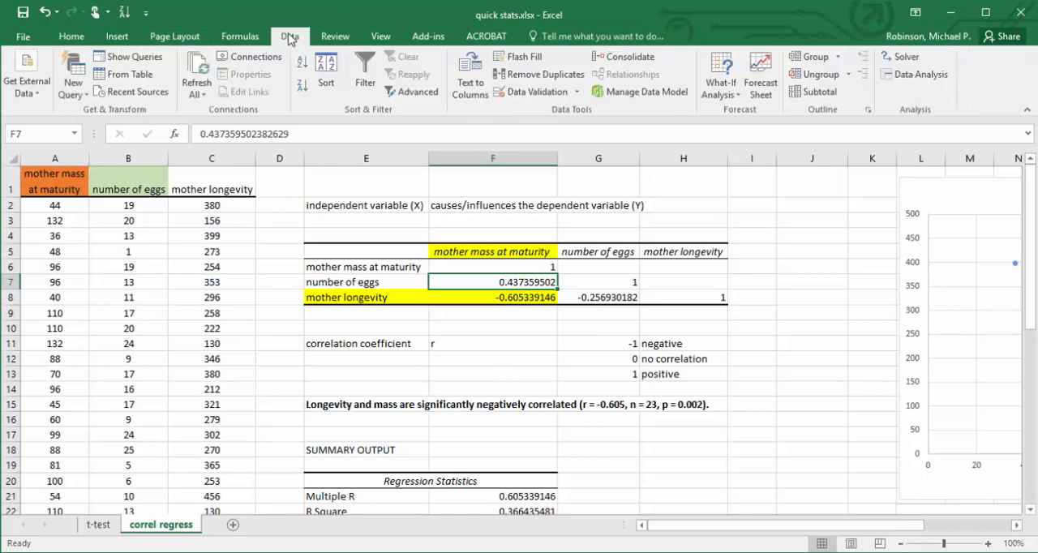
click(888, 75)
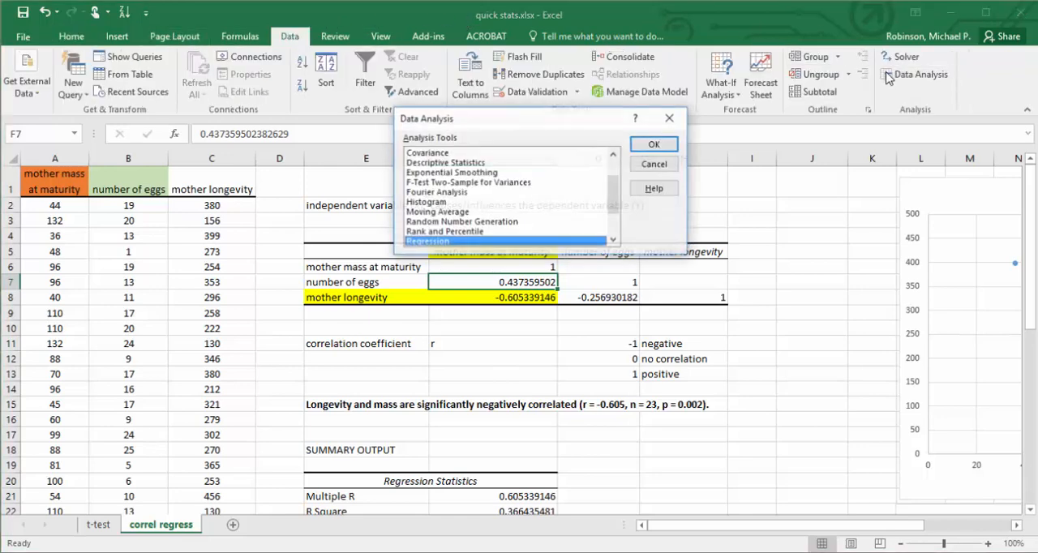
click(665, 150)
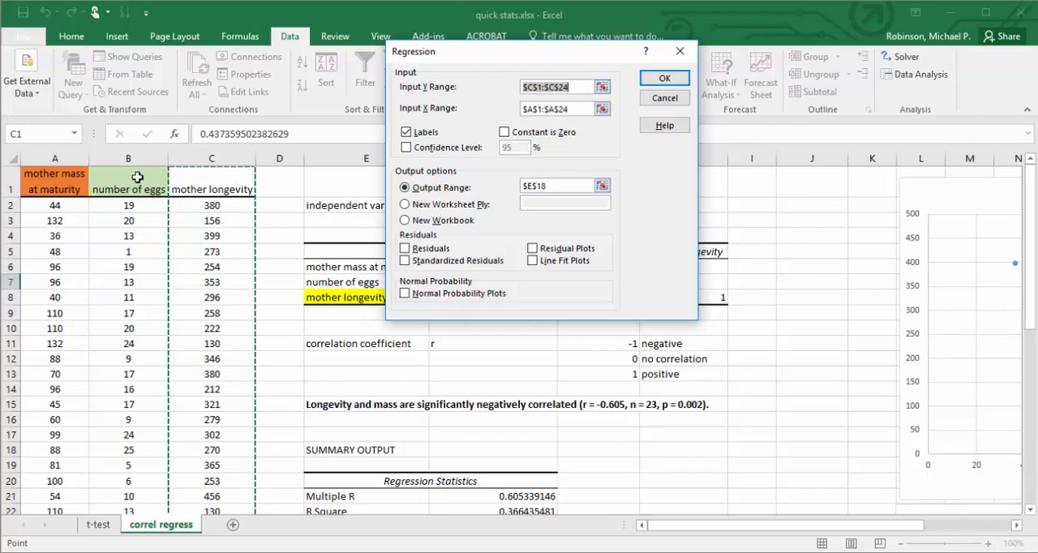
drag(138, 177, 137, 480)
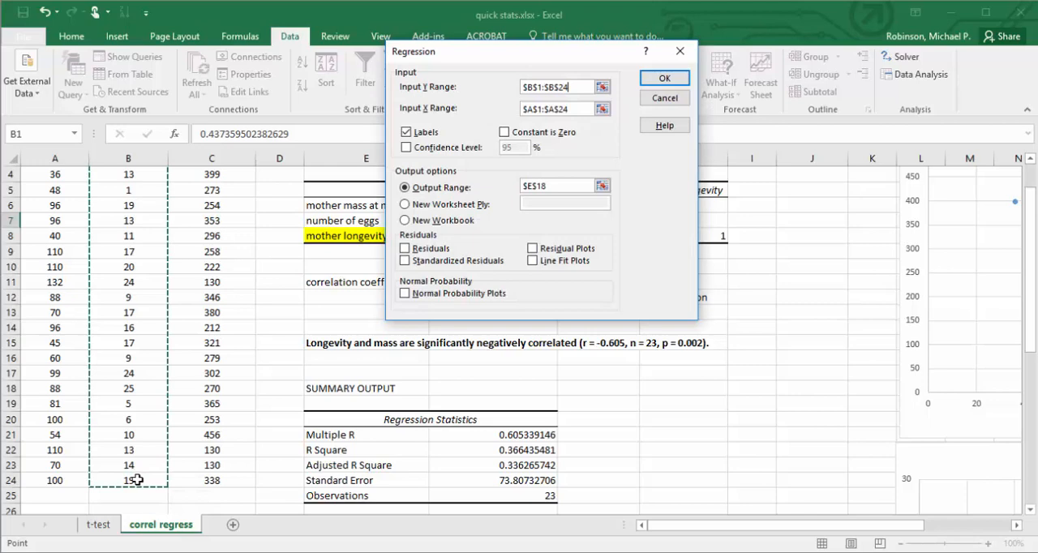
click(554, 110)
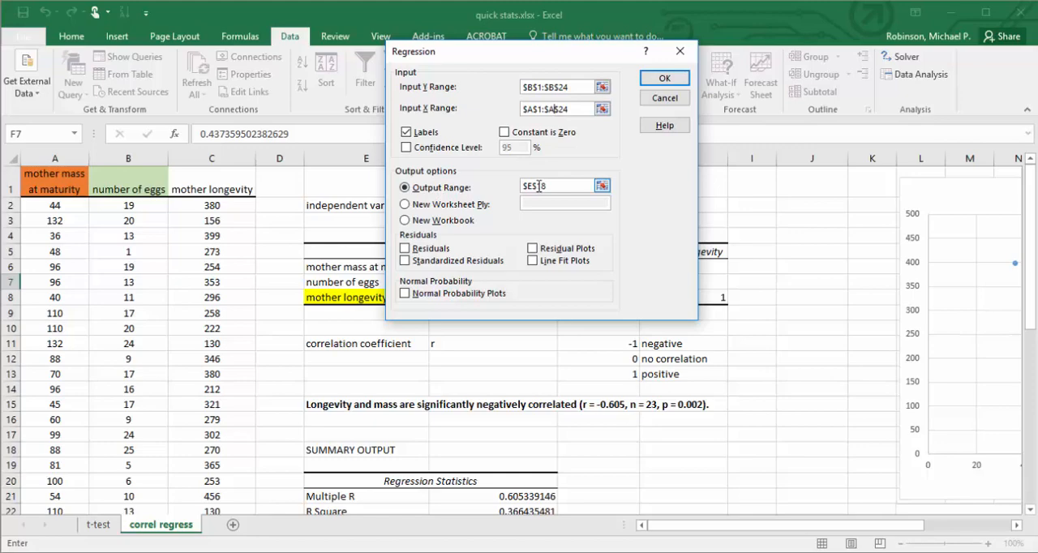
click(663, 84)
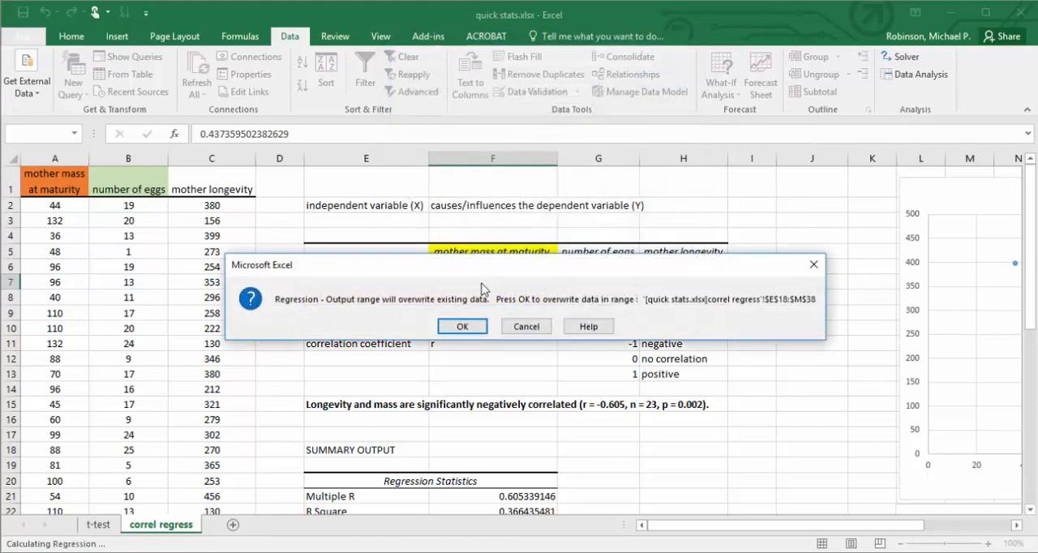
click(462, 325)
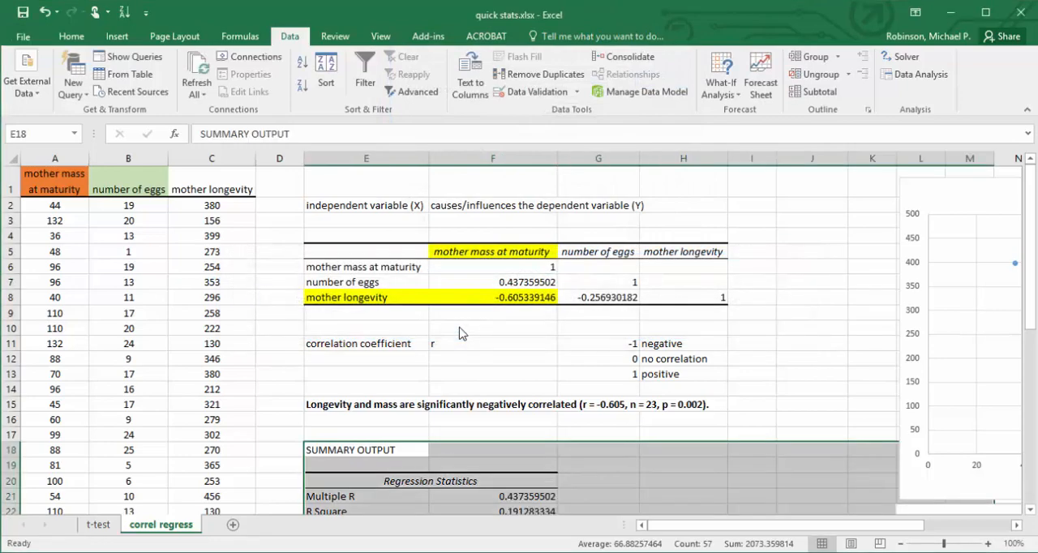
Examine the new regression output, covering the intercept and mother mass coefficient rows and the Multiple R value.
drag(1031, 323, 1032, 438)
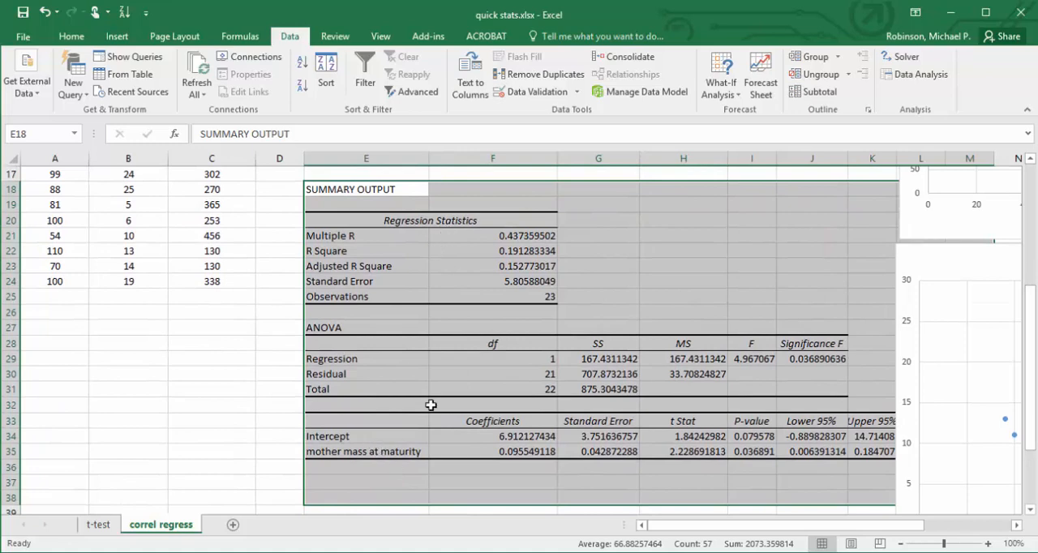
click(380, 438)
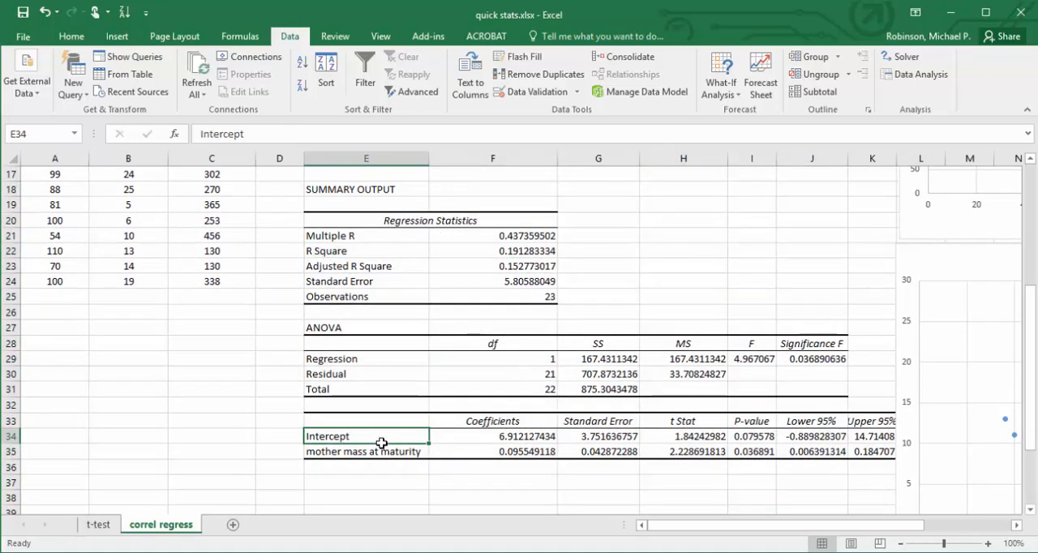
key(Down)
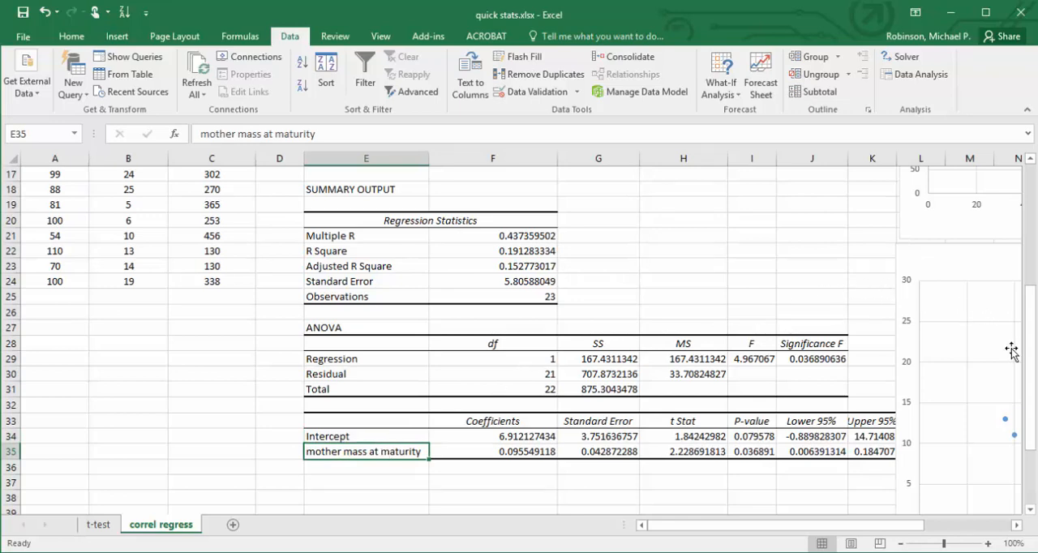
drag(1031, 366, 1031, 255)
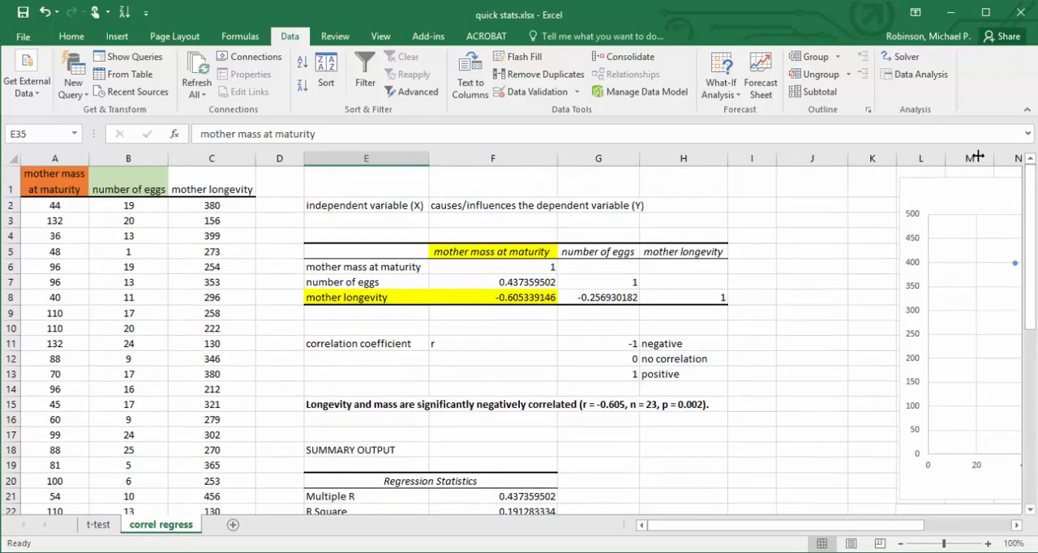
click(398, 481)
key(Down)
key(Down)
key(Down)
key(Down)
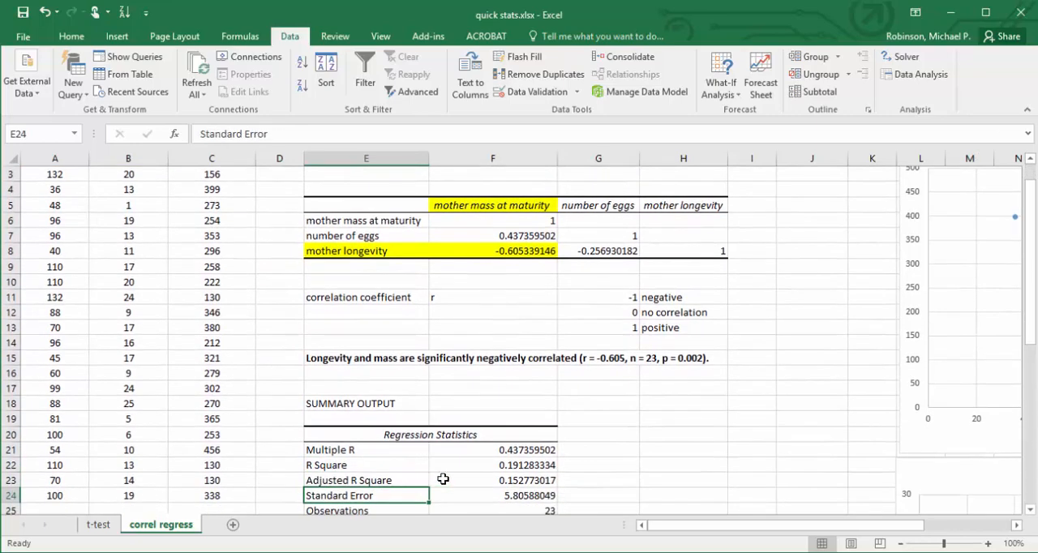
click(531, 452)
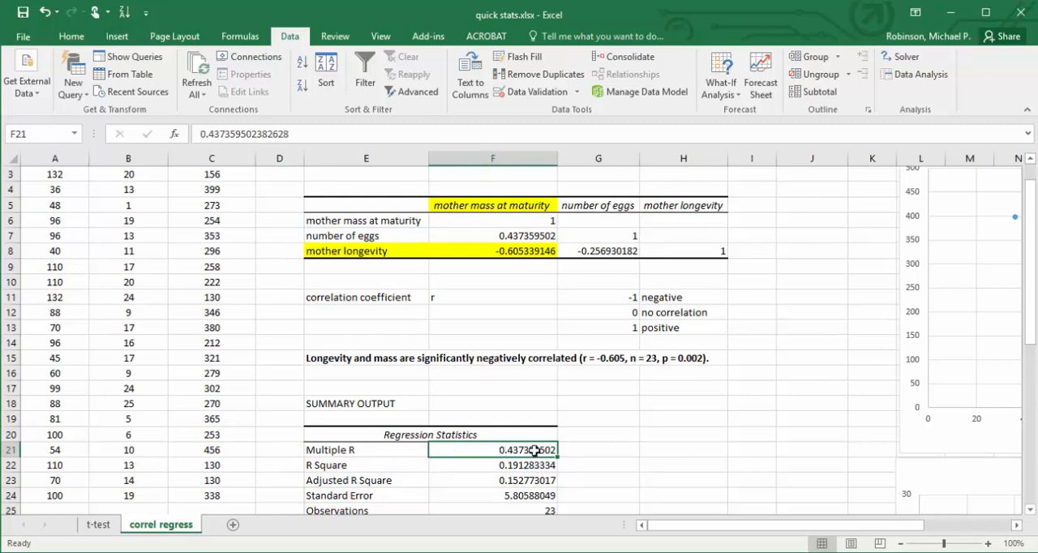
Compare the regression's Multiple R with the mass–eggs and mass–longevity coefficients in the correlation table, and look at R Square.
click(496, 235)
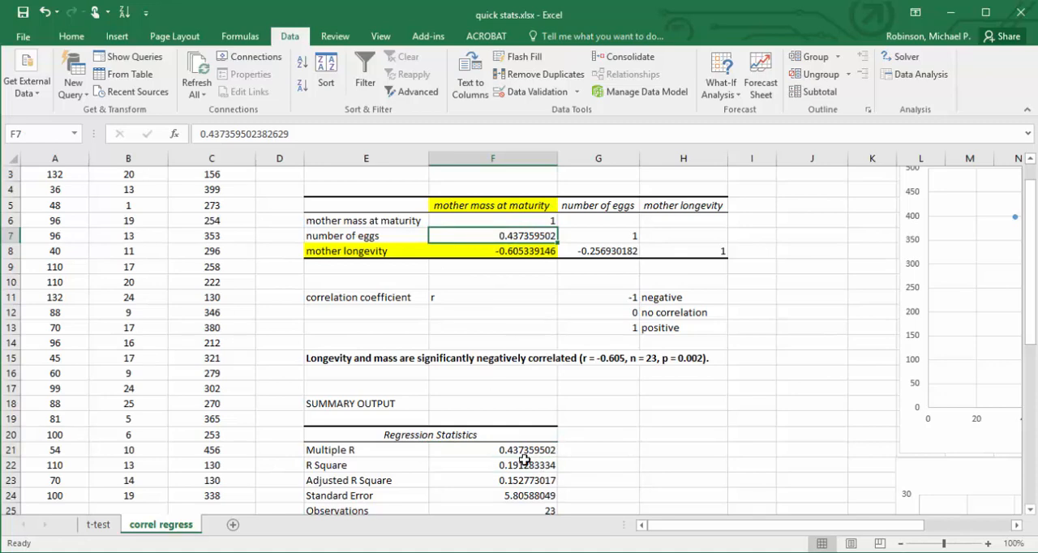
click(587, 452)
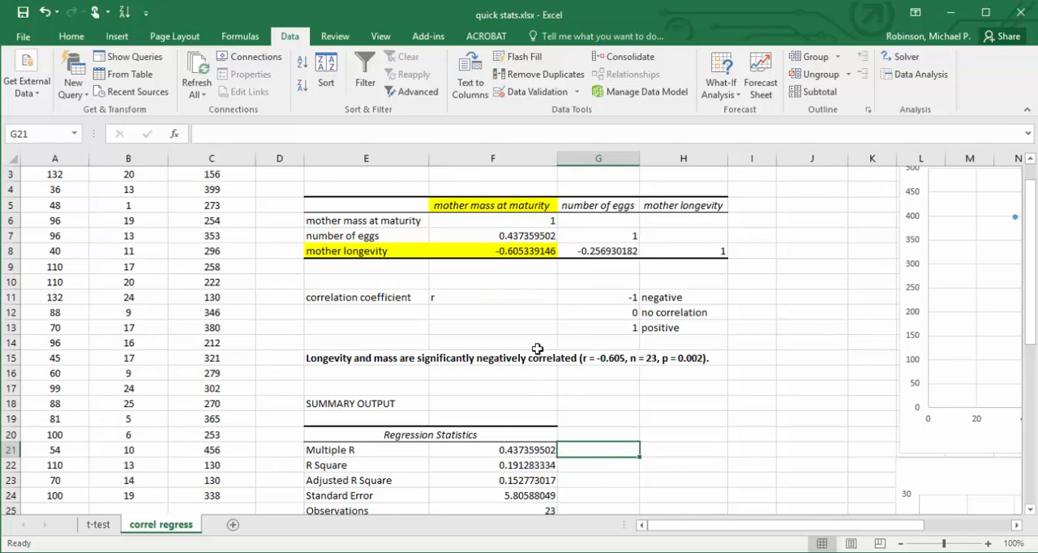
click(527, 253)
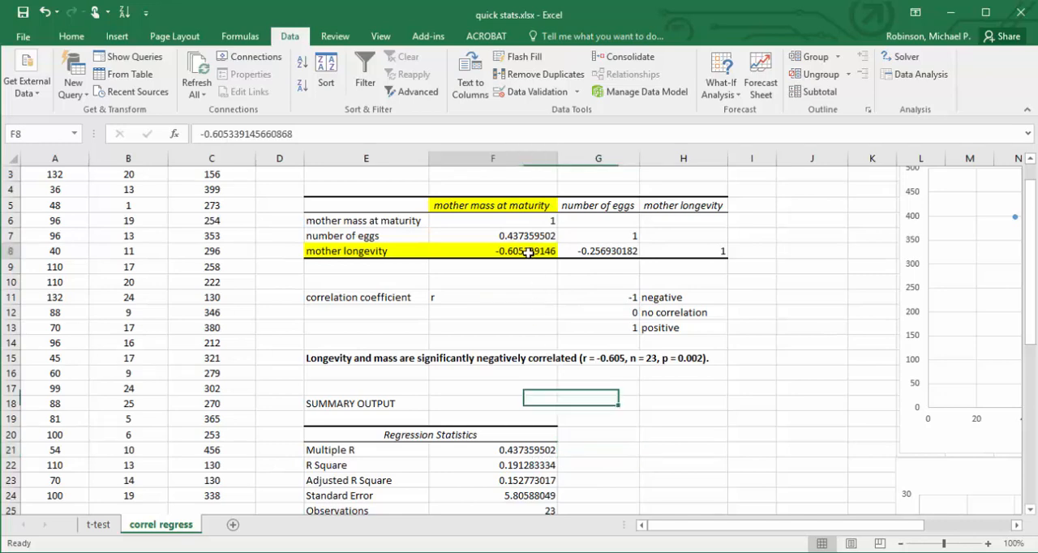
click(530, 448)
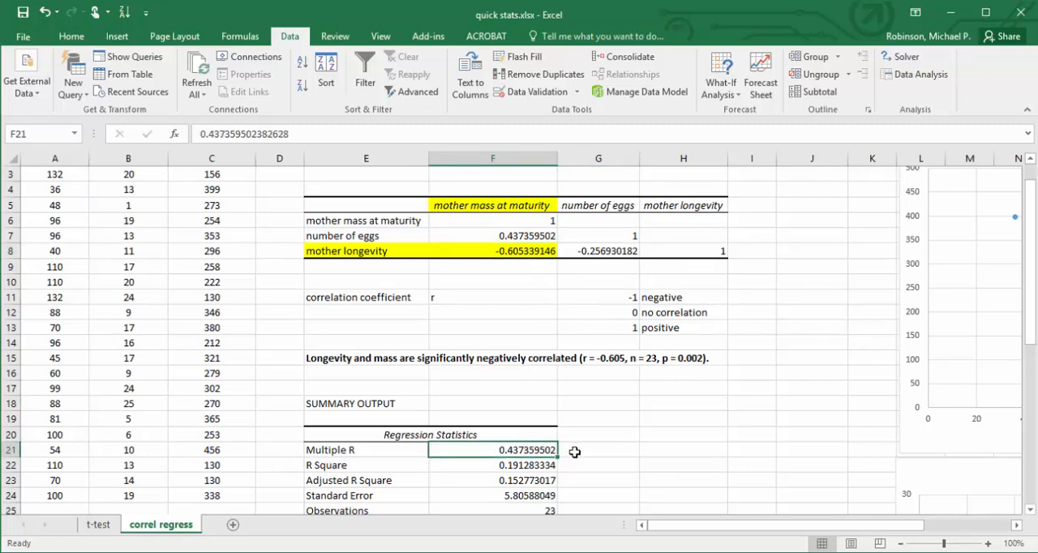
click(531, 251)
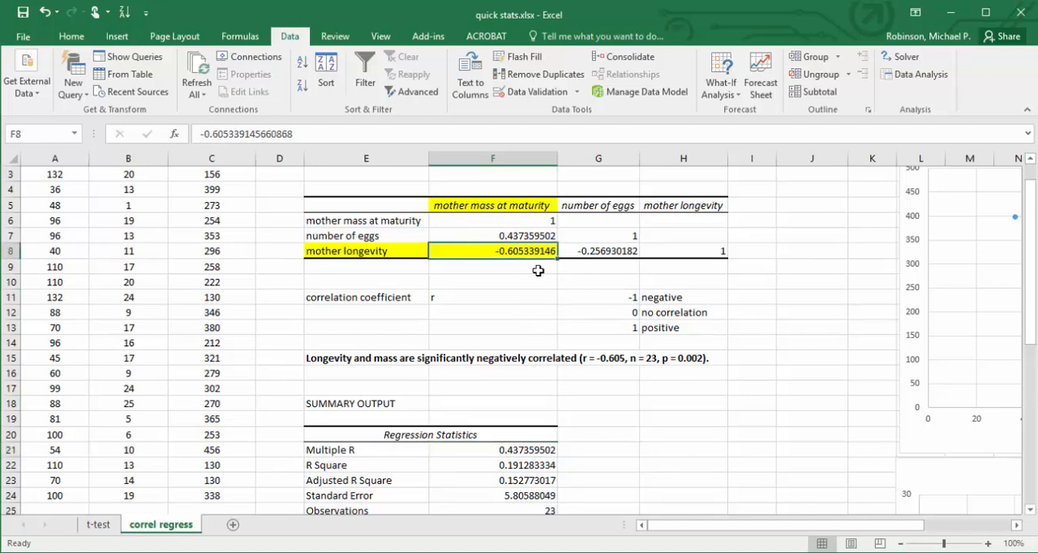
click(532, 460)
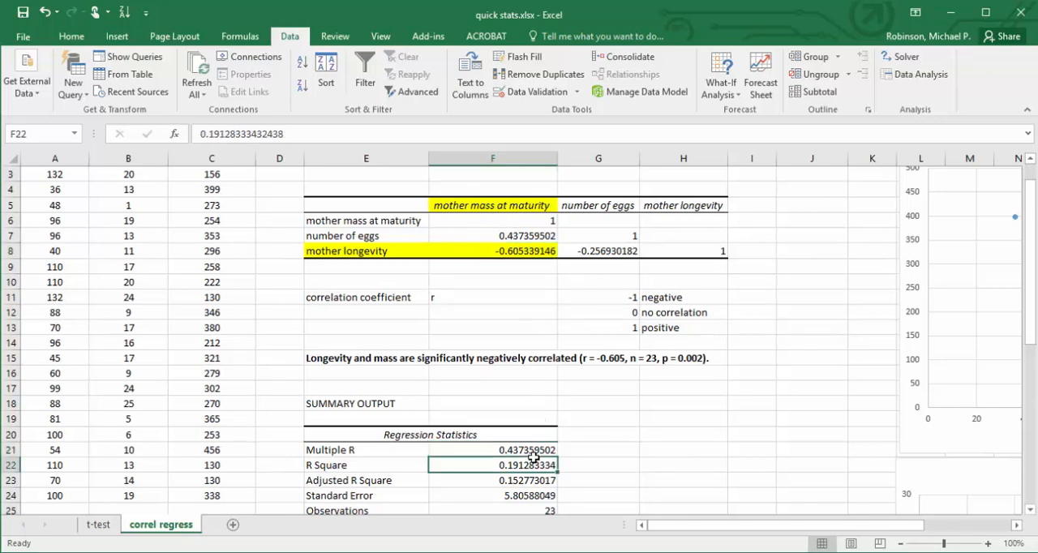
key(Down)
key(Down)
Fill the R Square label and its value in E22:F22 with light green.
click(532, 459)
click(395, 463)
drag(422, 465, 432, 465)
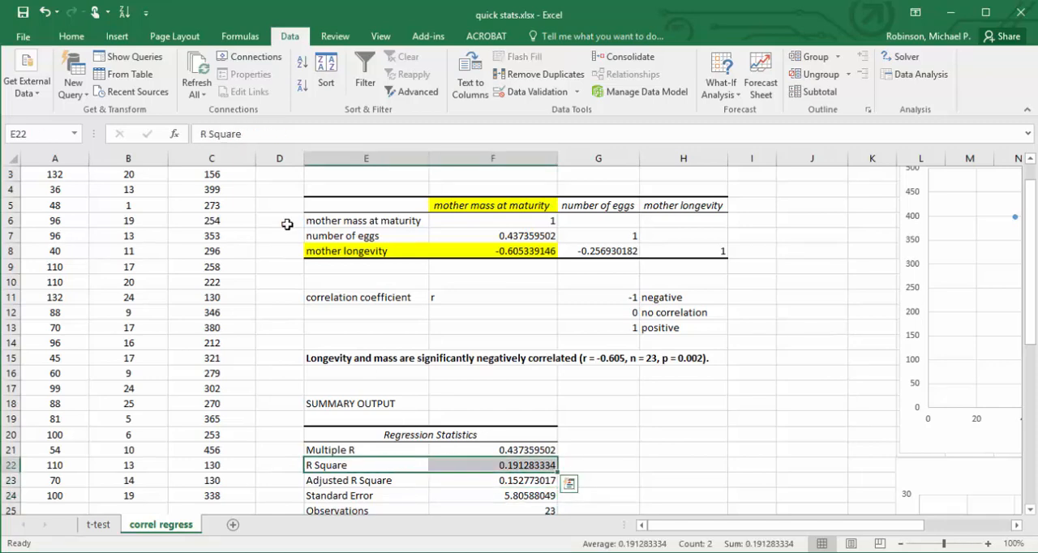
click(71, 38)
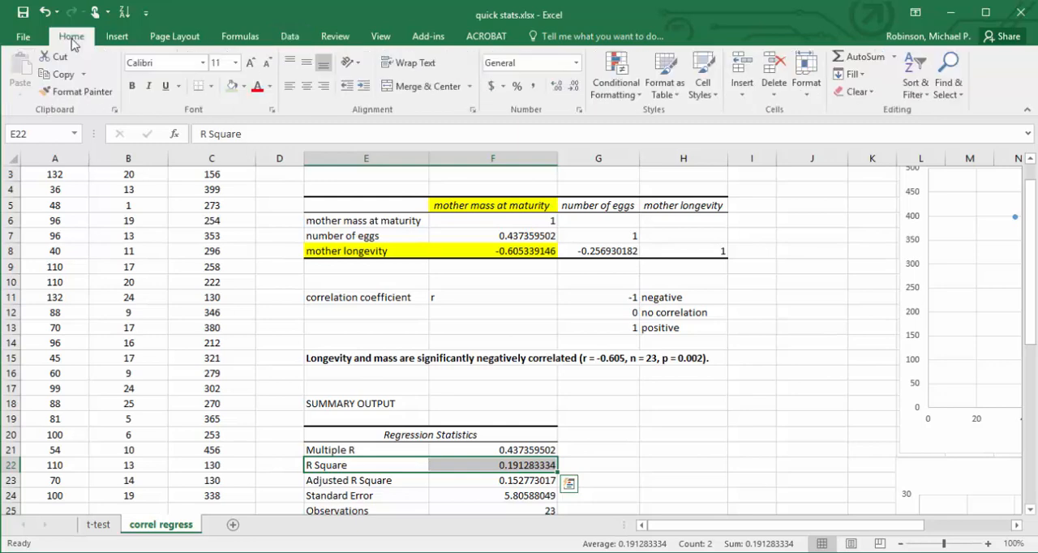
click(231, 85)
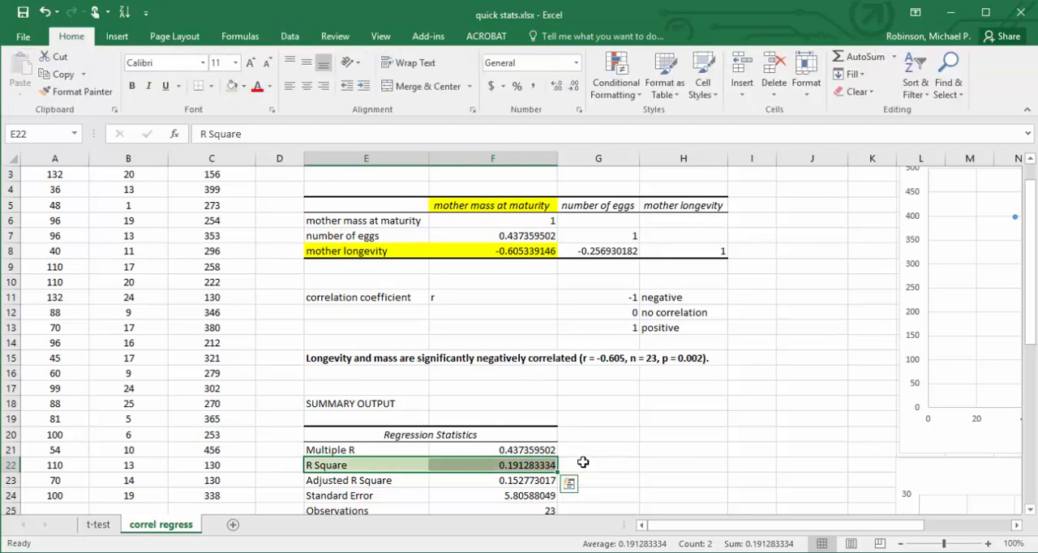
Add the bold note "proportion of variability in Y caused by variability in X" in G22 beside the R Square value.
click(535, 450)
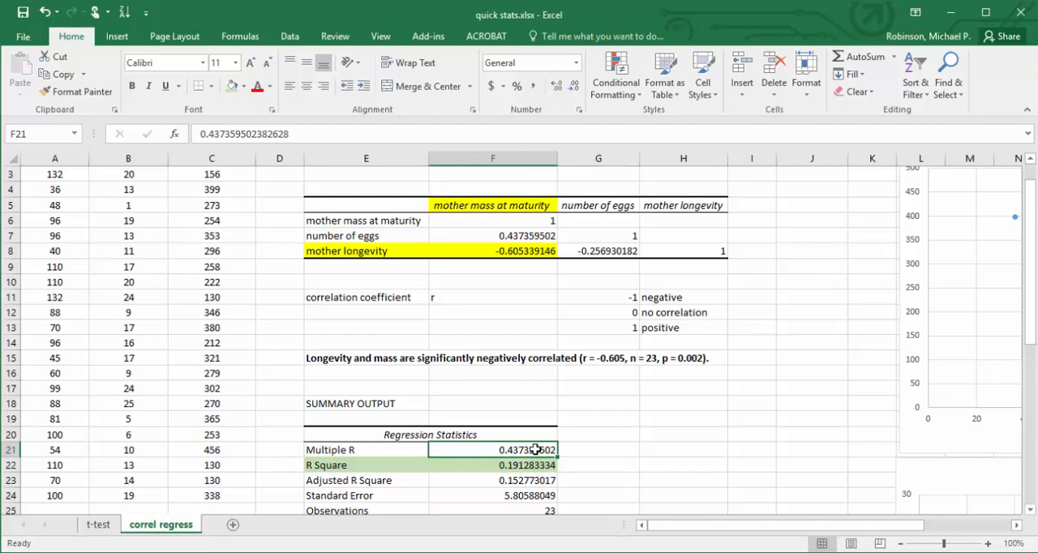
key(Down)
click(577, 466)
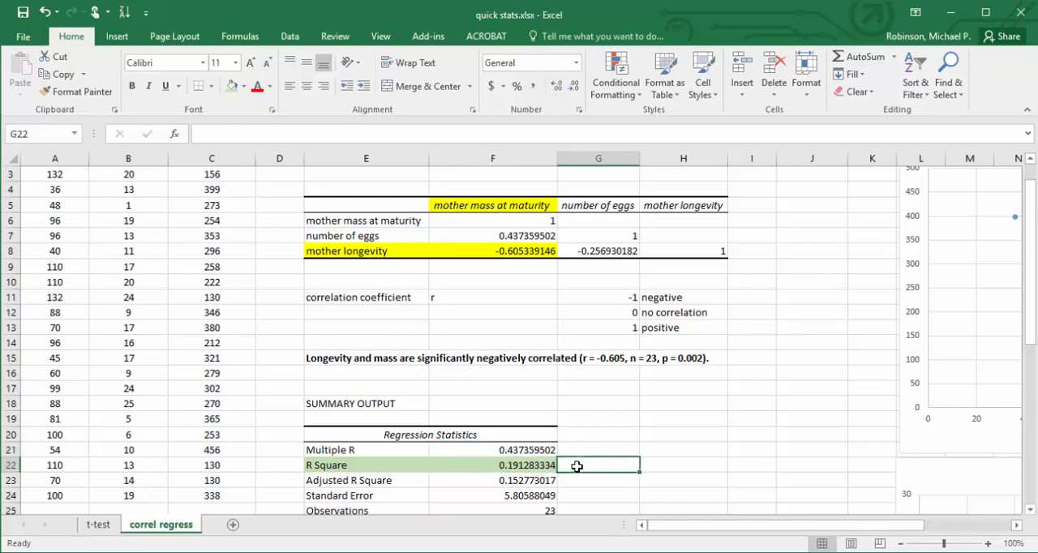
key(ctrl+b)
text(proportion)
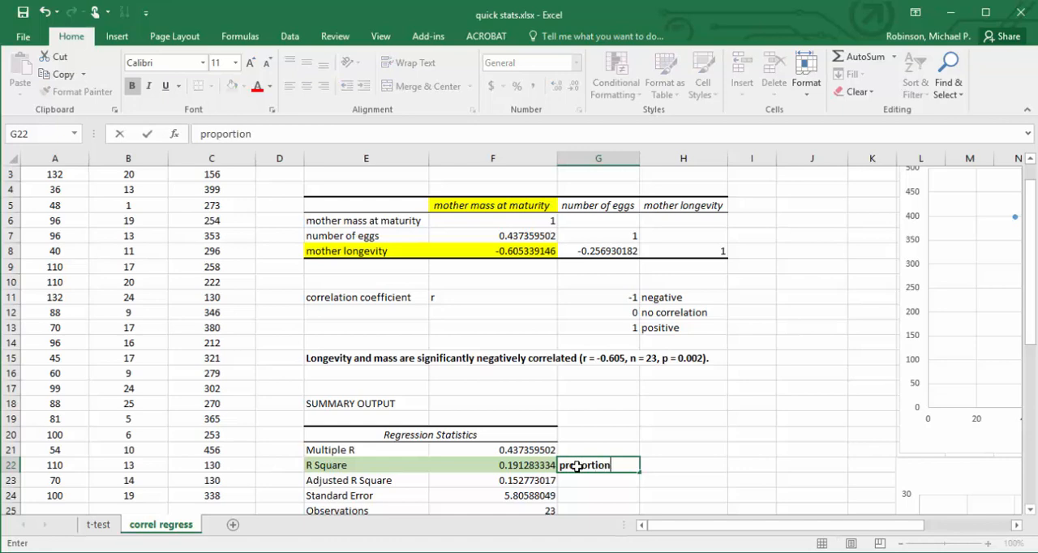
text( of variability in)
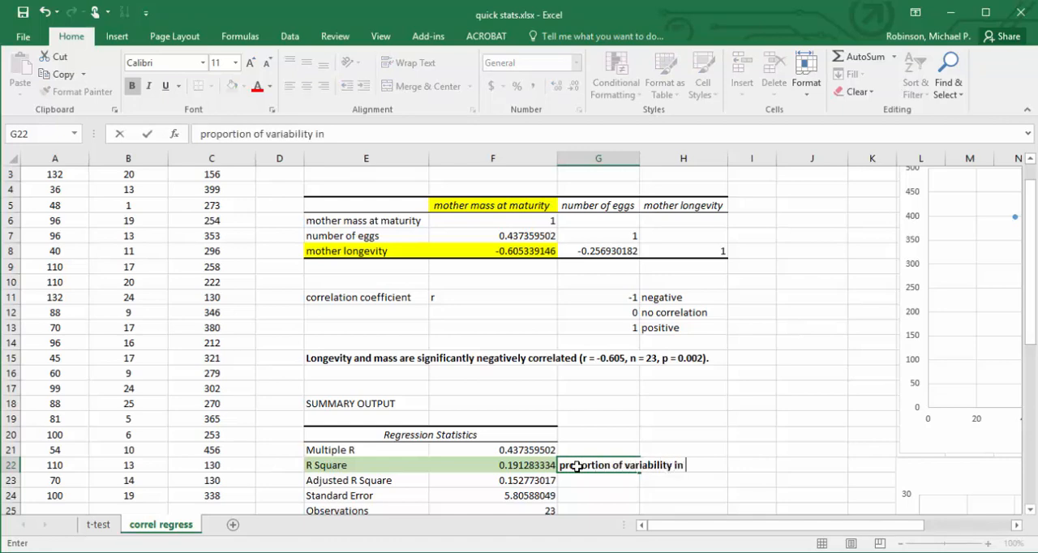
text( Y caused by )
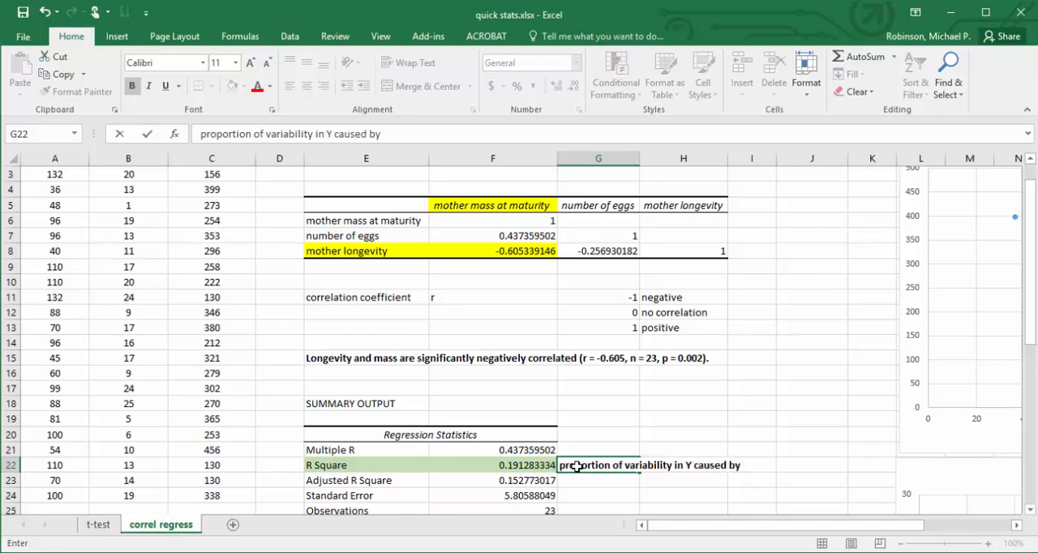
text(variability)
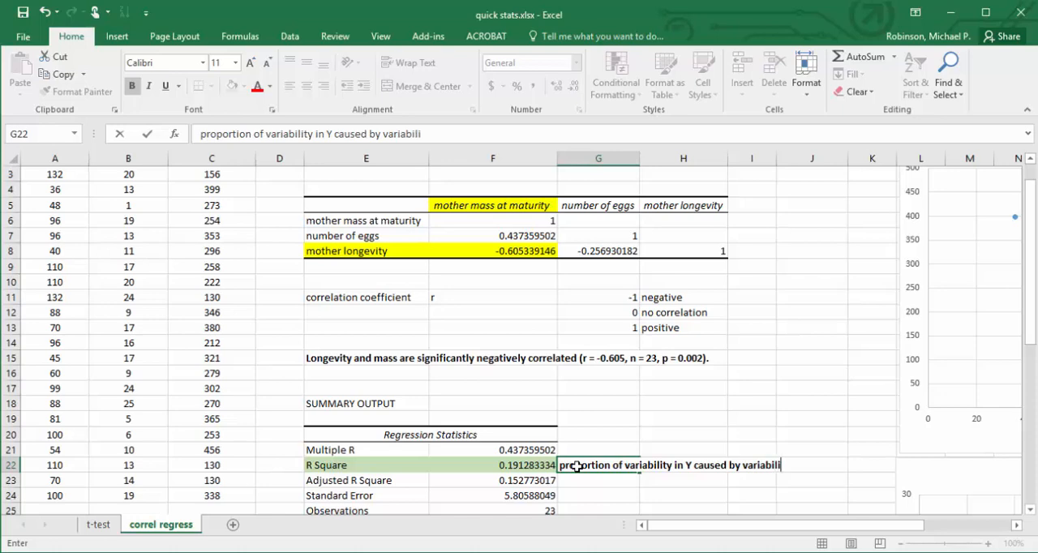
text( in X)
key(Return)
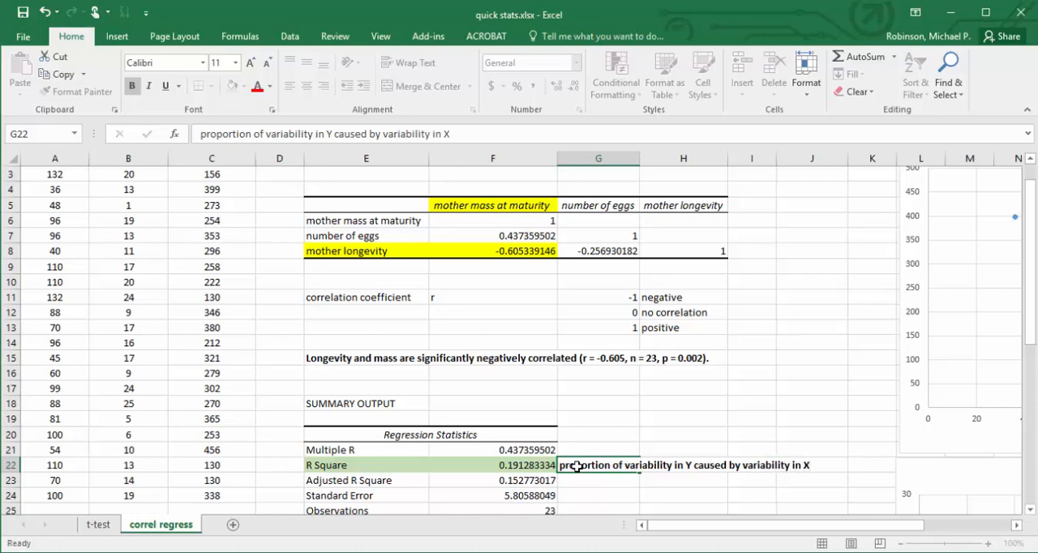
Enter the note "0 to 1" in G21 beside the Multiple R value and make it bold.
click(519, 465)
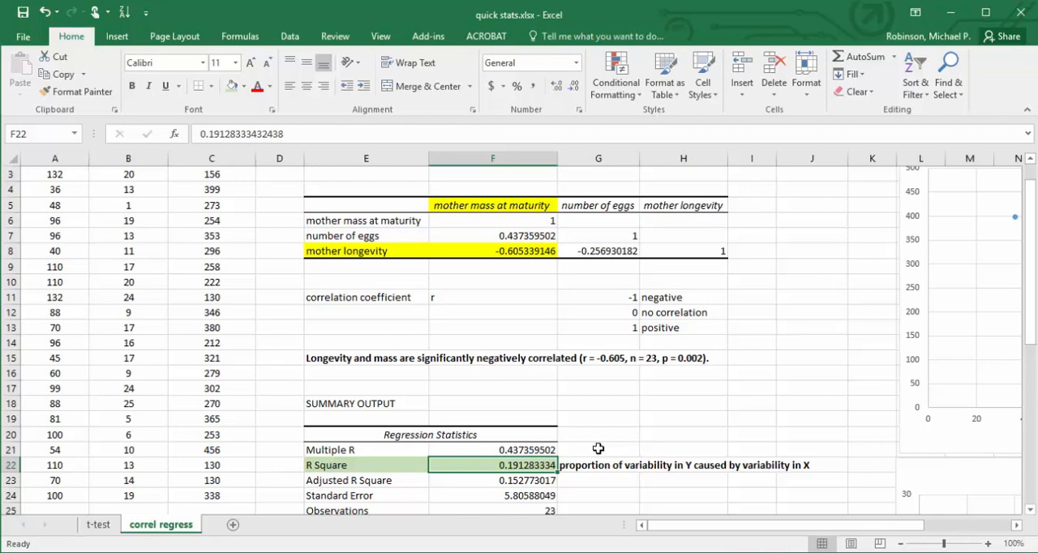
click(598, 449)
text(0 to 1)
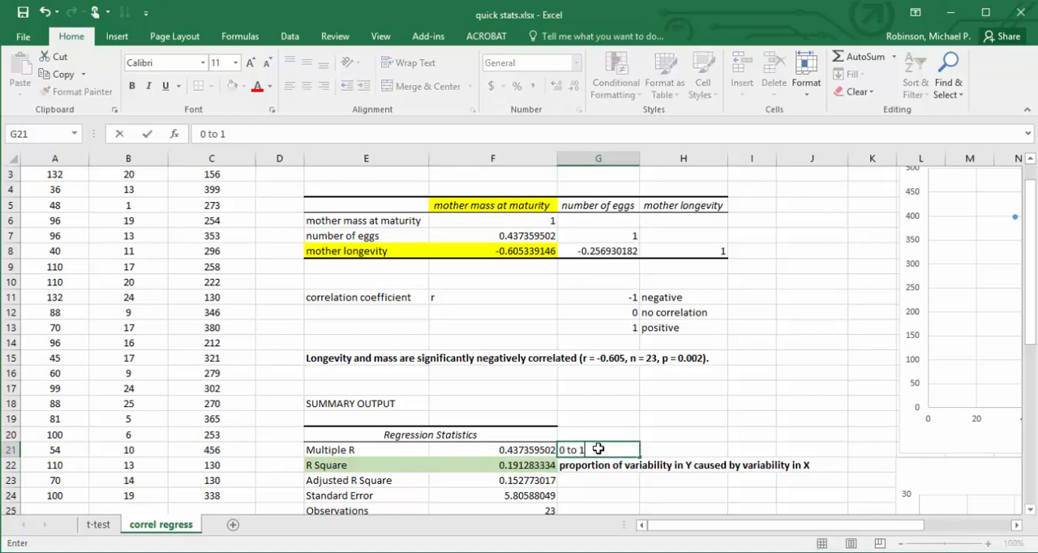
key(Tab)
click(597, 449)
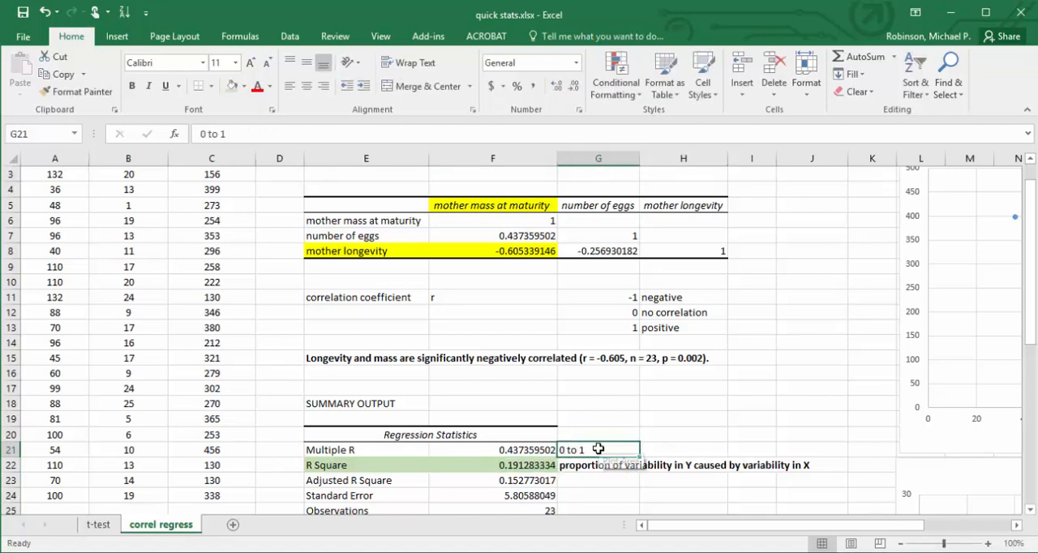
key(ctrl+b)
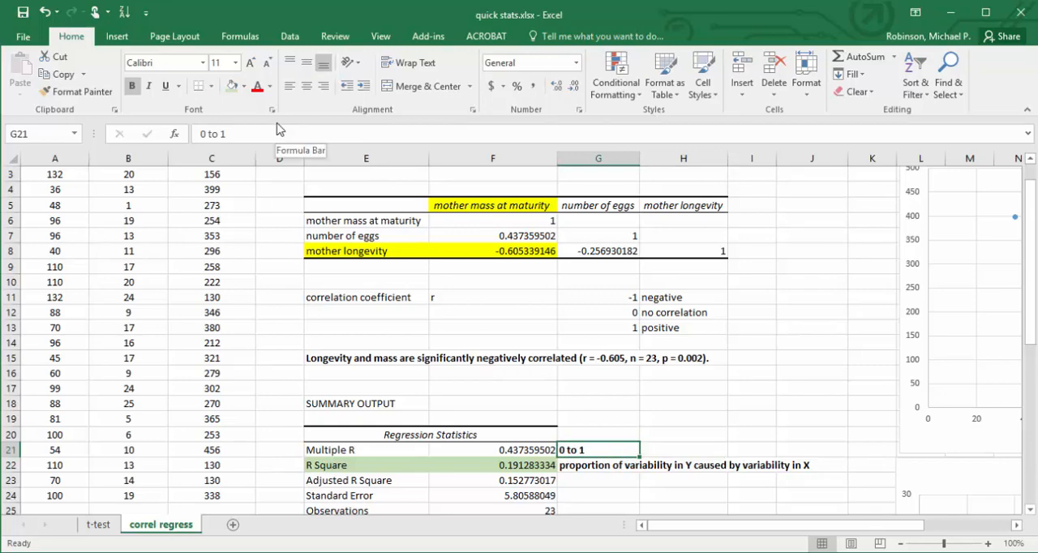
Fill the Observations value in F25 with light green.
key(Left)
key(Down)
key(Down)
key(Down)
key(Down)
key(Down)
key(Down)
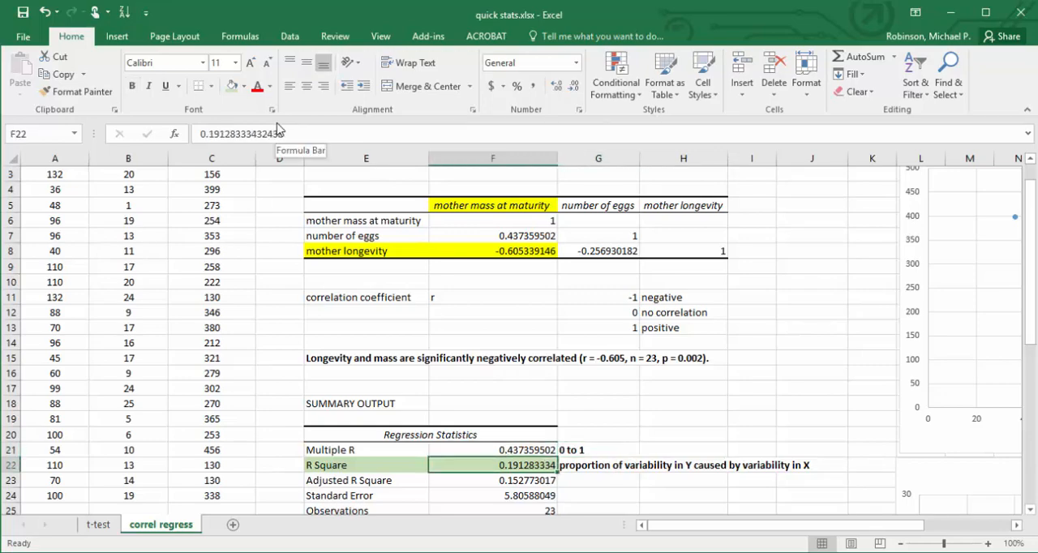
key(Up)
key(Up)
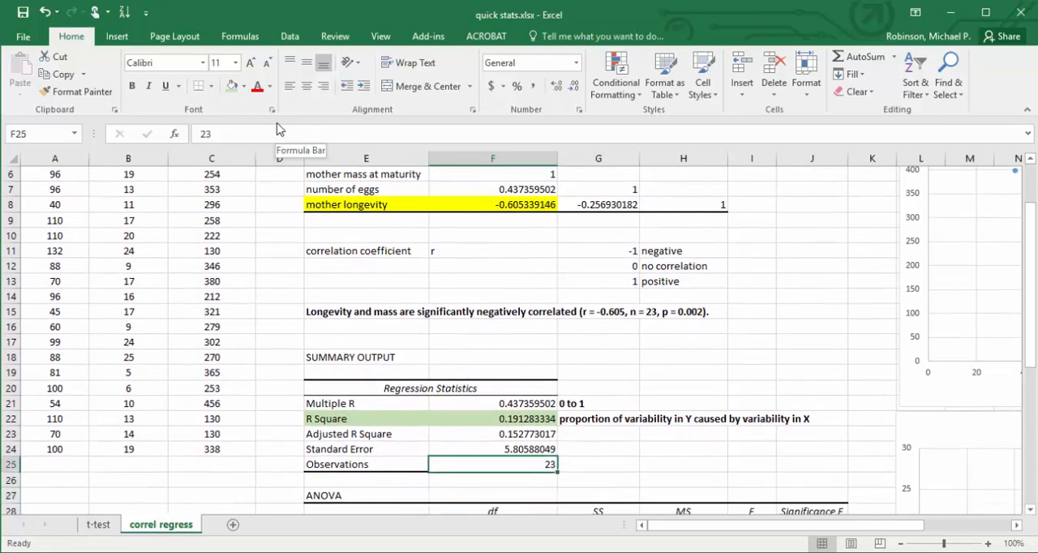
click(233, 87)
Fill the Significance F value in J29 of the ANOVA table with yellow.
key(Down)
key(Down)
key(Down)
key(Down)
key(Down)
key(Down)
key(Down)
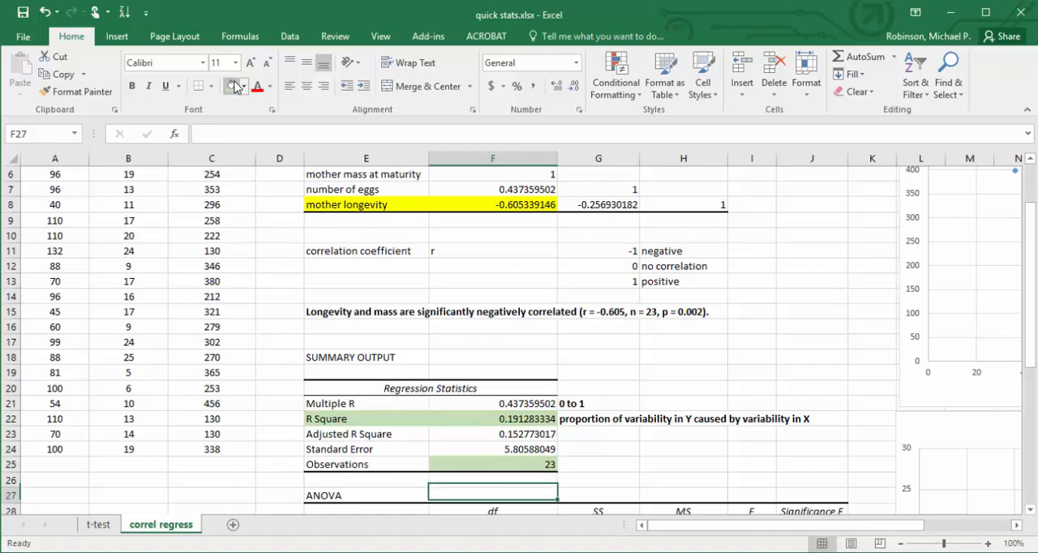
key(Down)
key(Down)
key(Down)
key(Down)
key(Down)
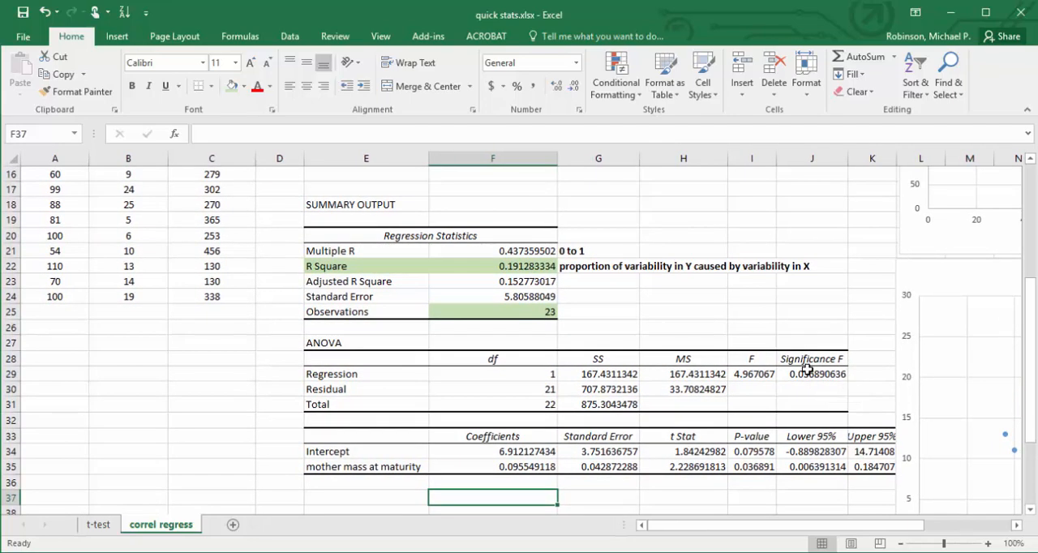
click(802, 369)
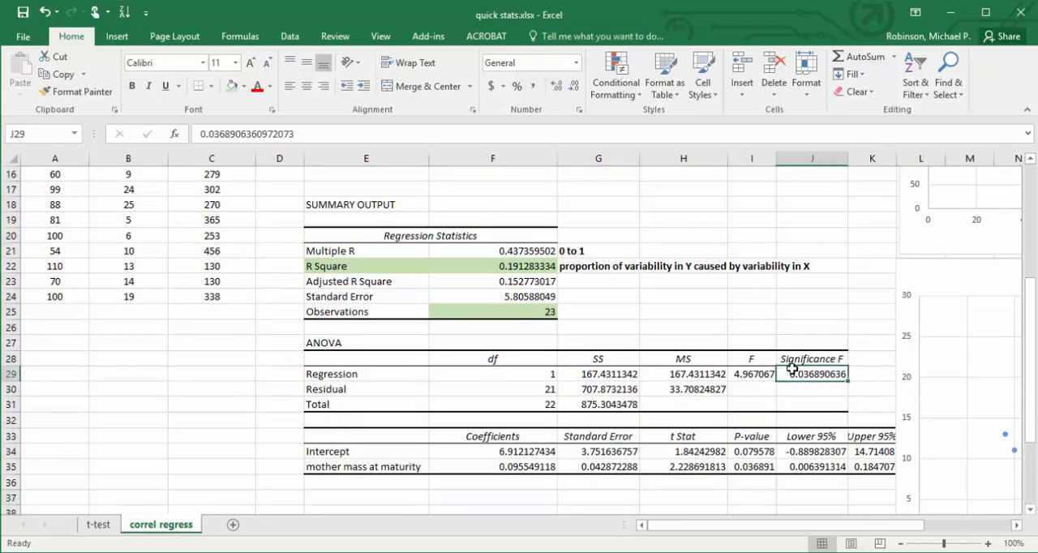
click(244, 87)
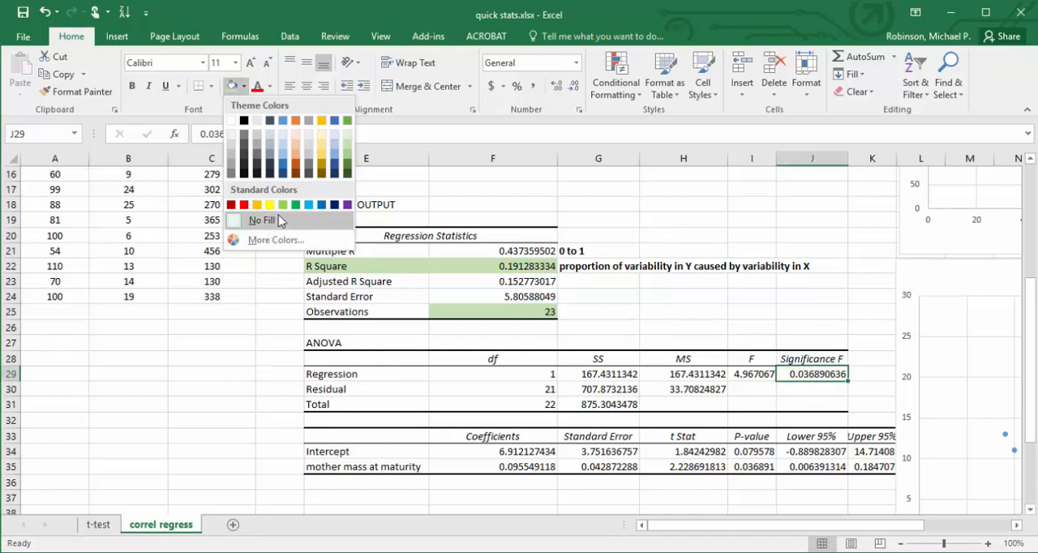
click(270, 204)
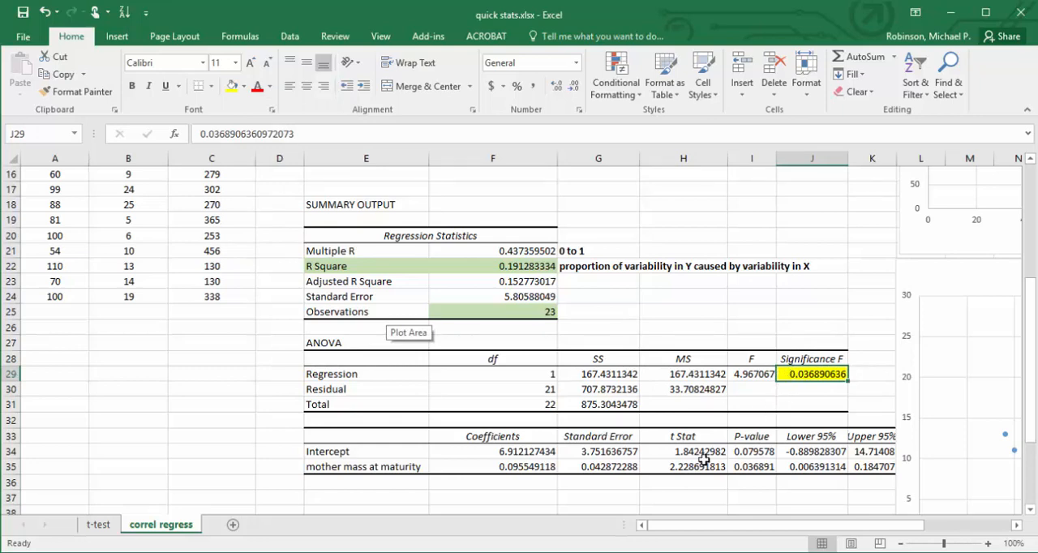
Fill the regression and residual df values in F29:F30 with yellow.
right_click(529, 374)
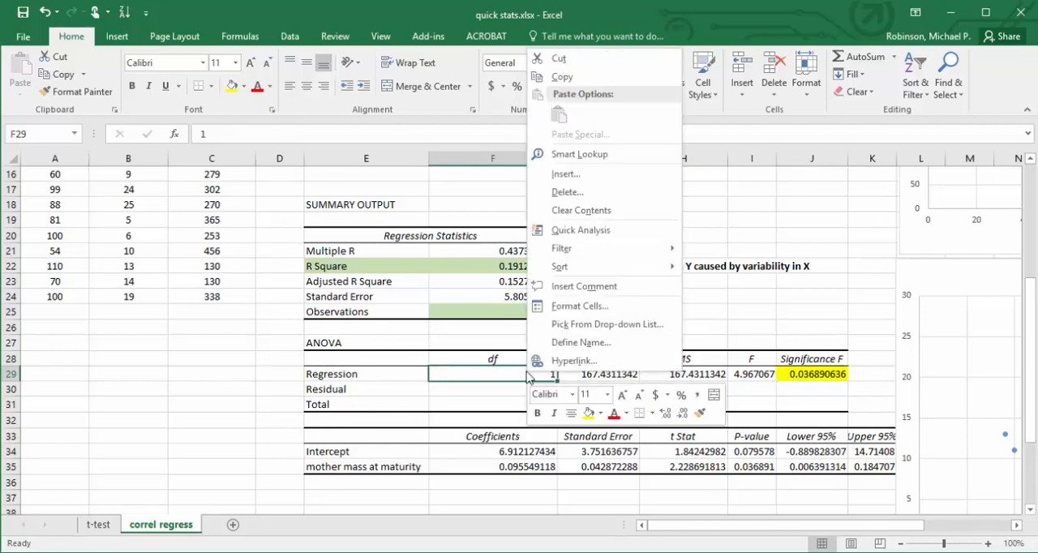
click(482, 373)
drag(482, 373, 484, 389)
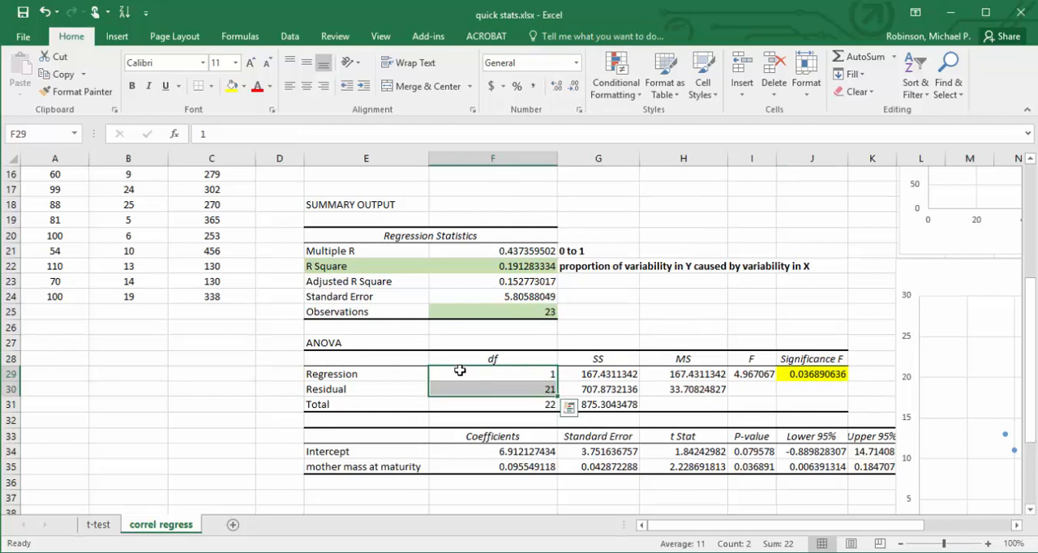
click(232, 86)
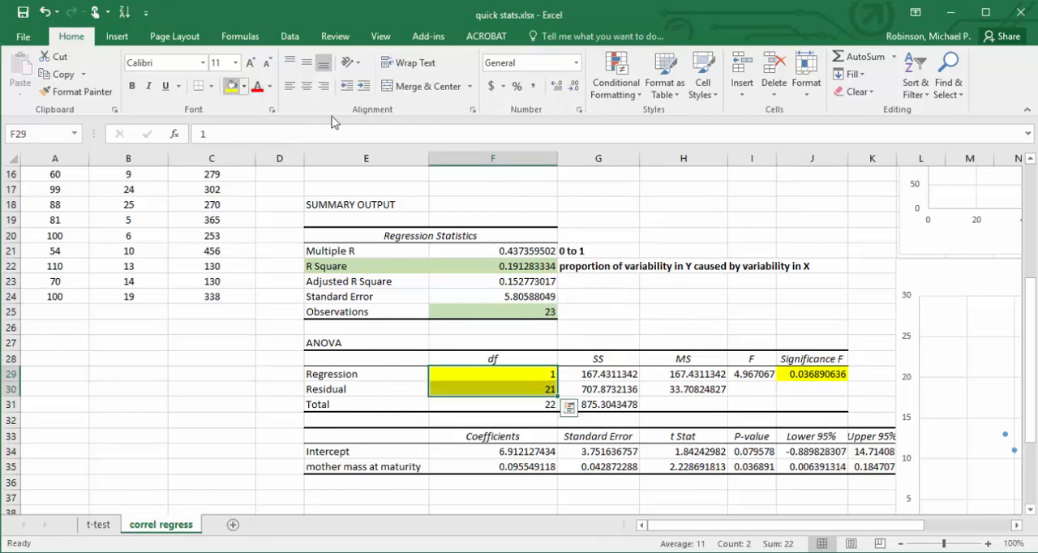
Fill the F statistic in I29 of the ANOVA table with yellow and return to the Significance F value.
right_click(764, 374)
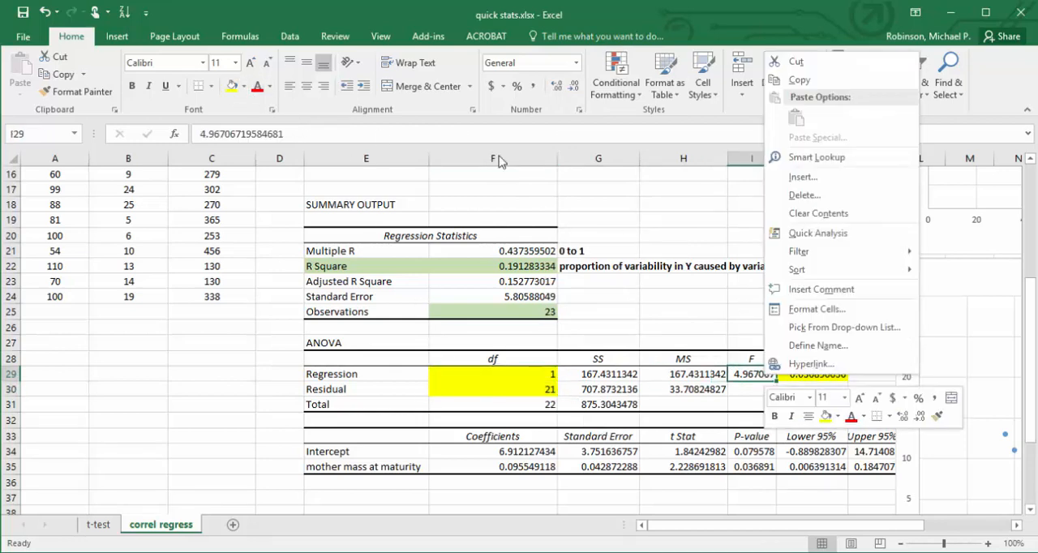
click(223, 84)
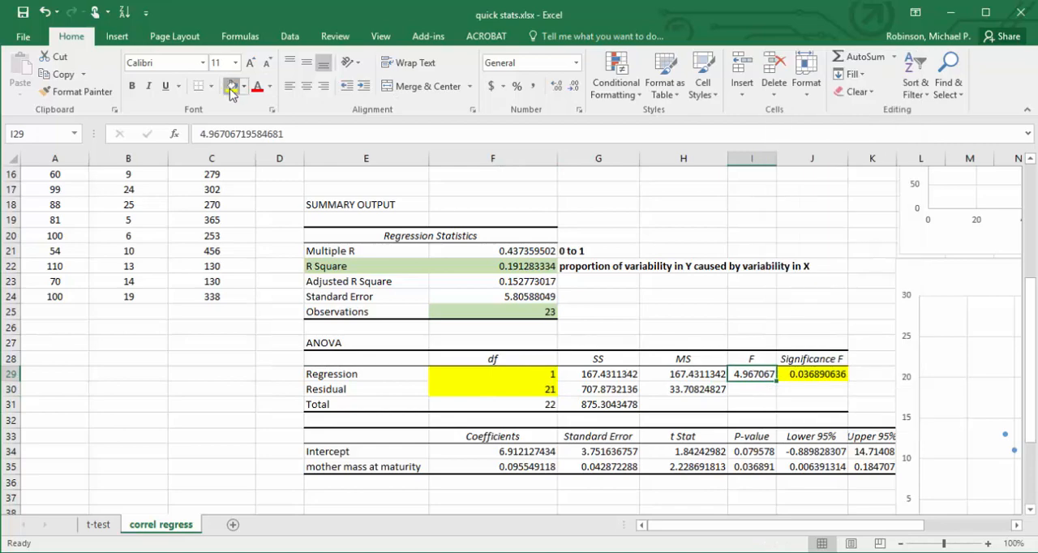
click(231, 86)
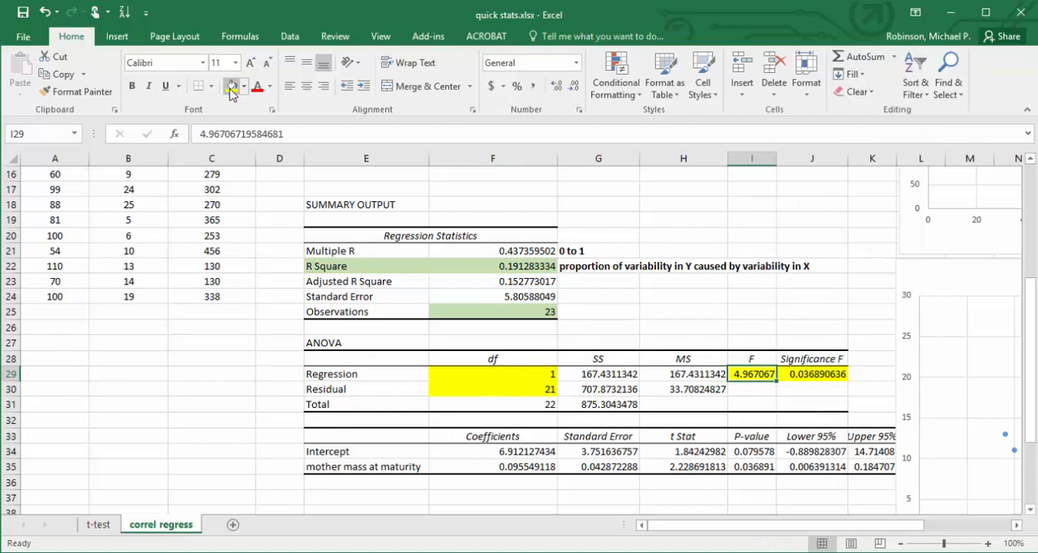
click(494, 345)
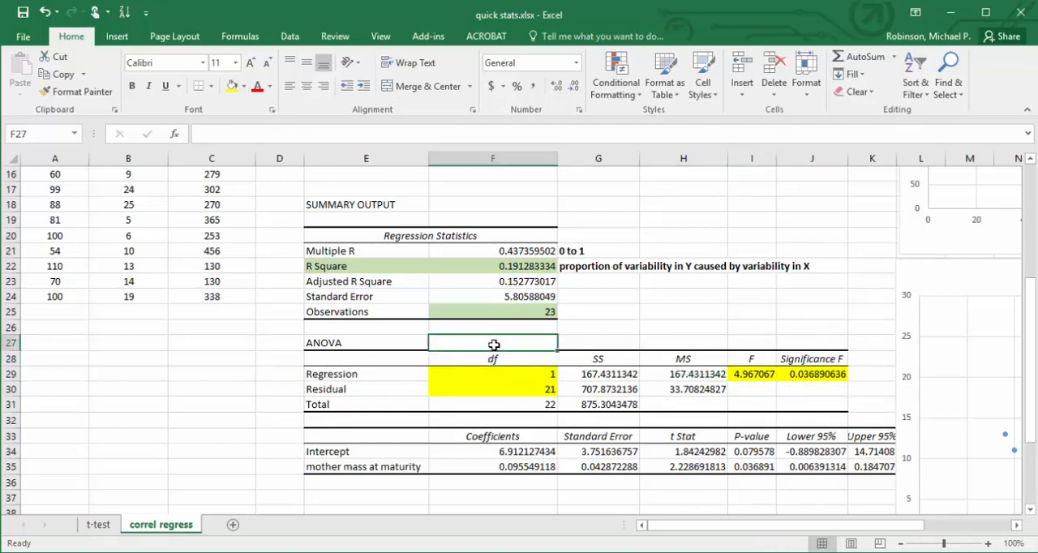
click(811, 374)
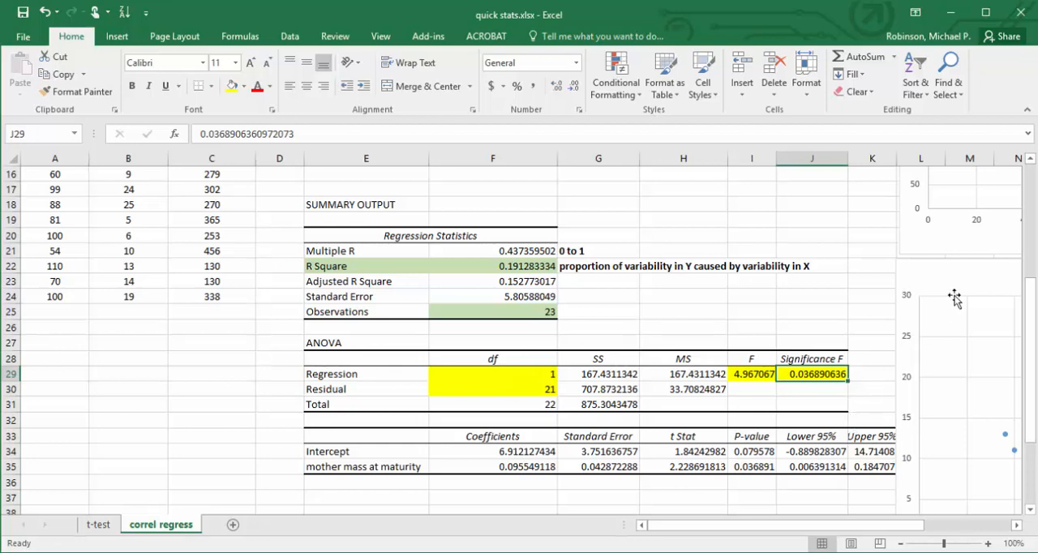
Enter "There was a significant positive regression between mass and number of eggs." in bold in E38, below the regression output.
drag(1028, 293, 1028, 224)
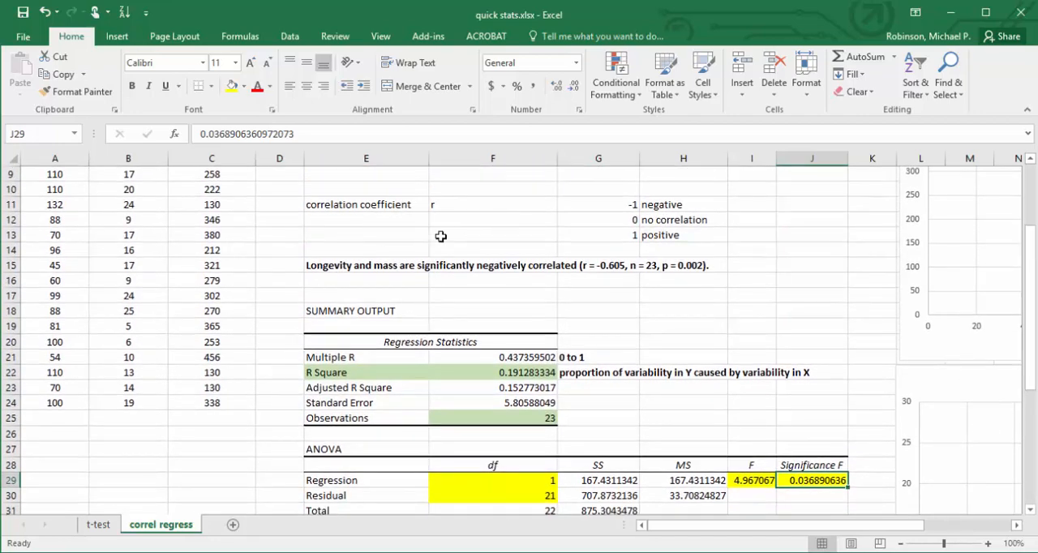
click(367, 265)
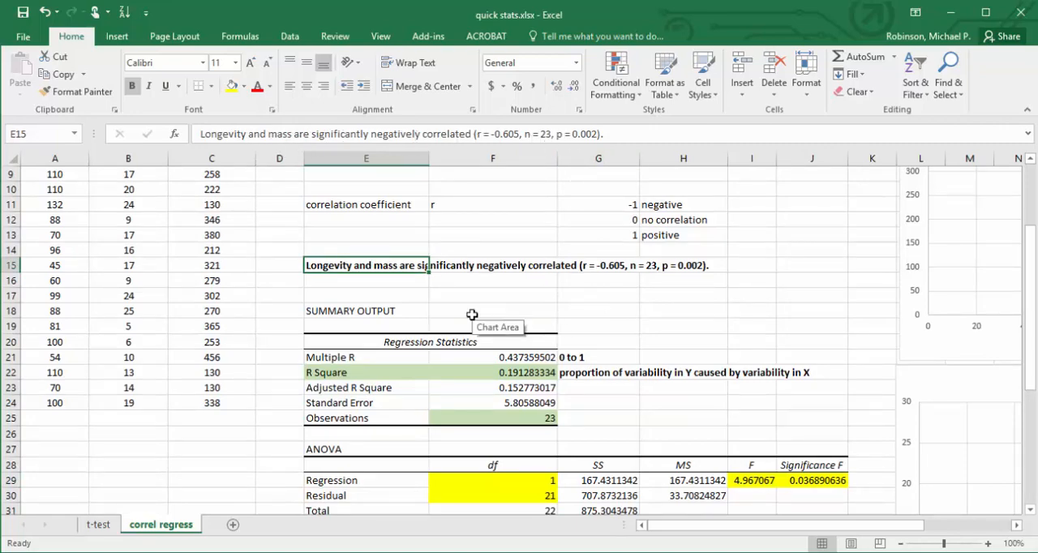
key(Down)
key(Down)
key(Down)
key(Down)
key(Down)
key(Down)
key(Down)
key(Down)
key(Down)
key(Down)
key(Down)
key(Down)
key(Down)
key(Down)
key(Down)
key(Down)
key(Down)
key(Down)
key(Down)
key(Down)
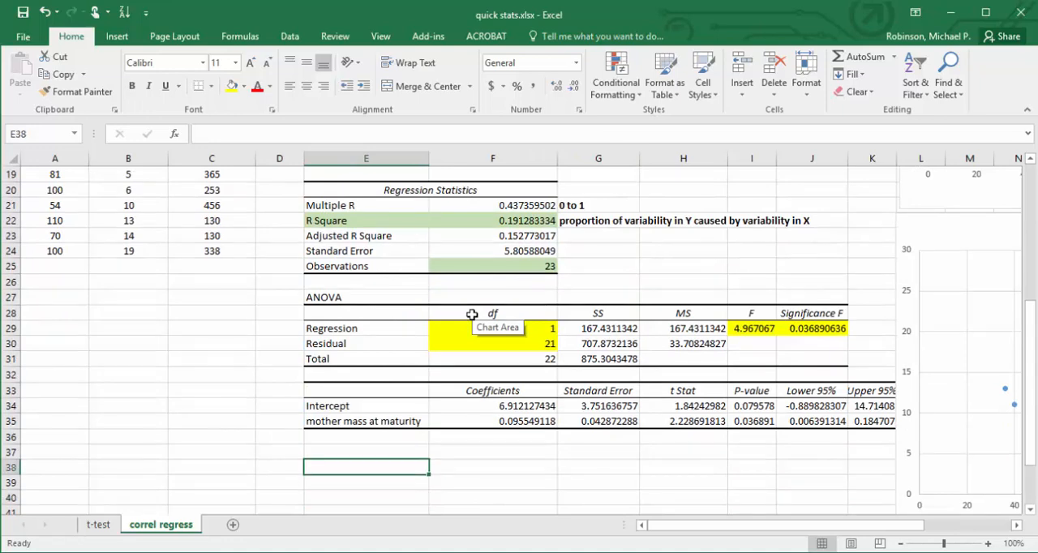
key(ctrl+b)
text(There w)
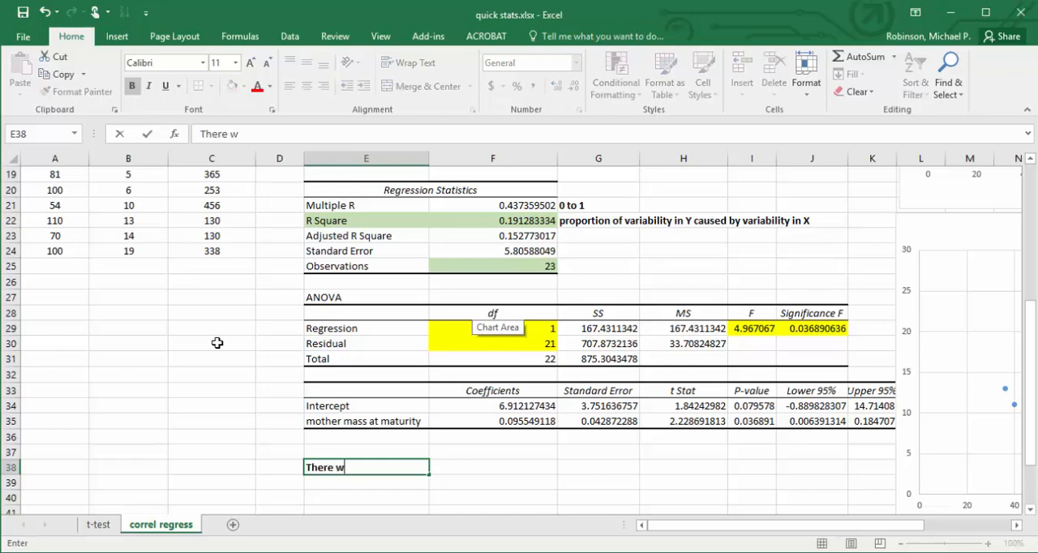
text(as a significant)
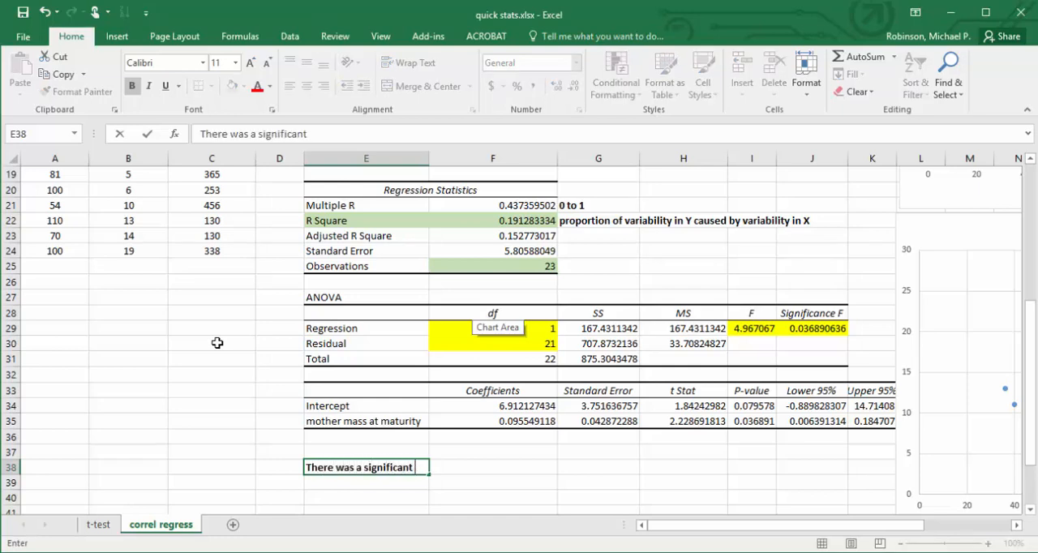
text( positive regre)
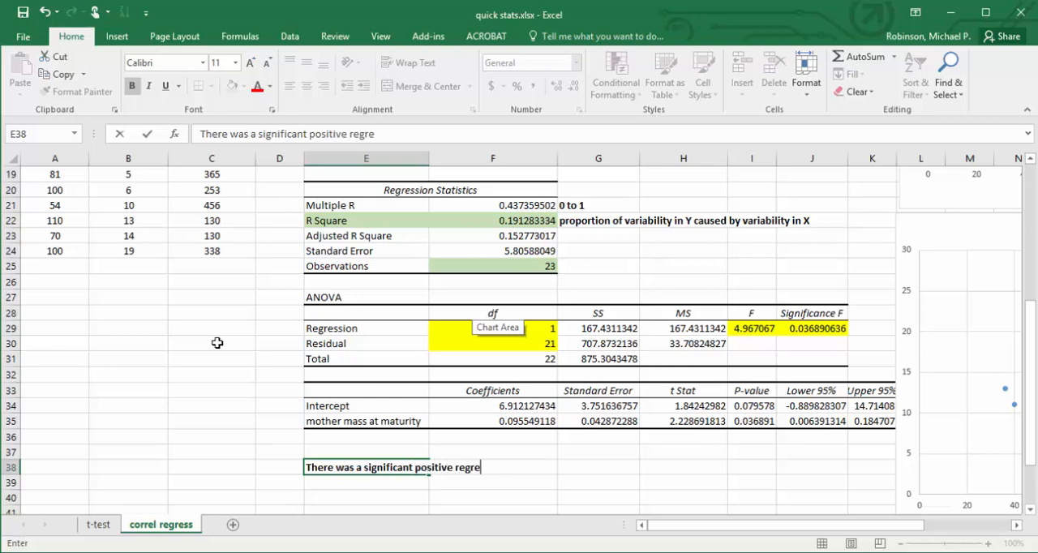
text(ssion between)
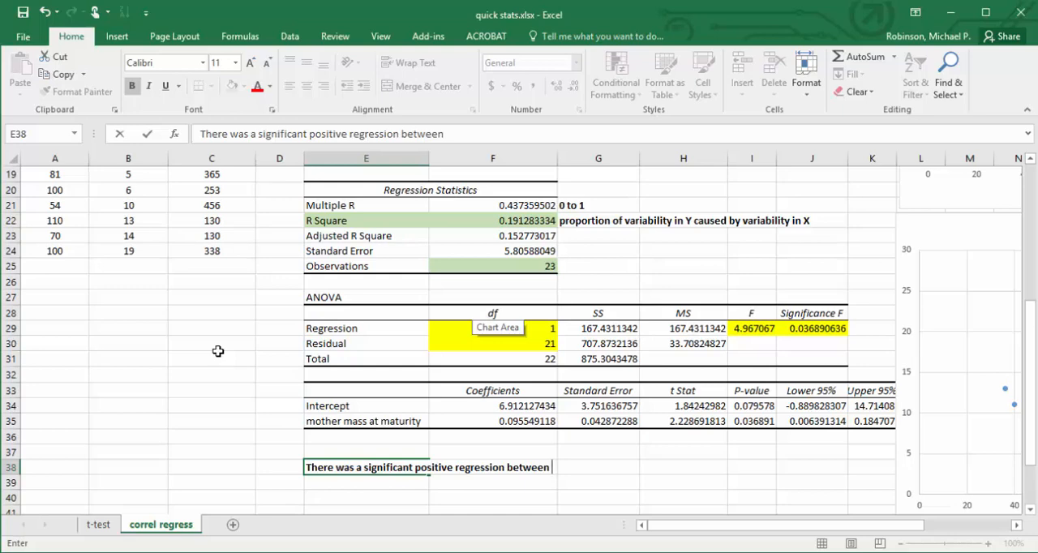
text(mass and )
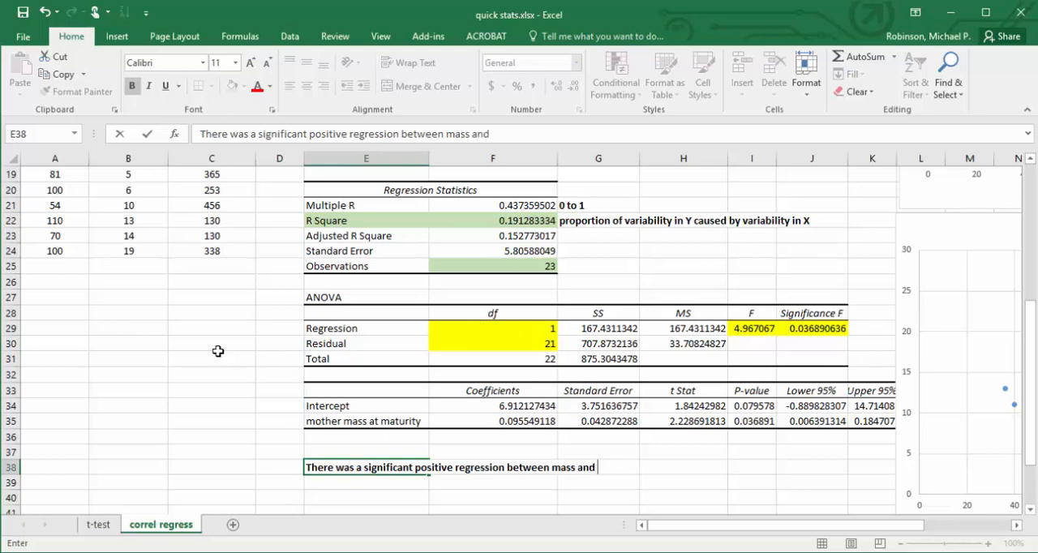
text(number of egg)
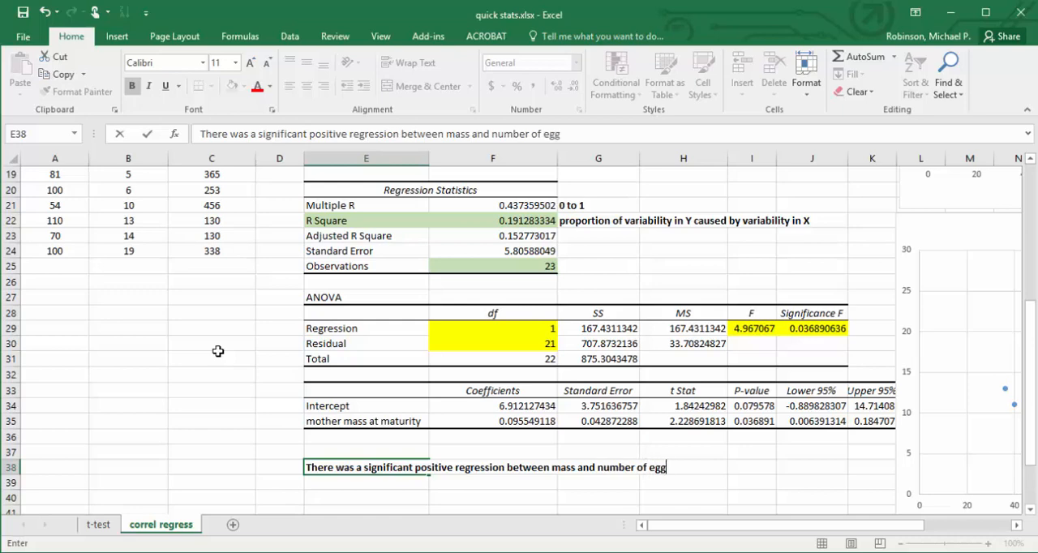
text(s.)
Insert the F statistic and degrees of freedom before the final period of the E38 sentence as "(F = 4.967, df = 1,21".
click(562, 133)
text(()
text(F = )
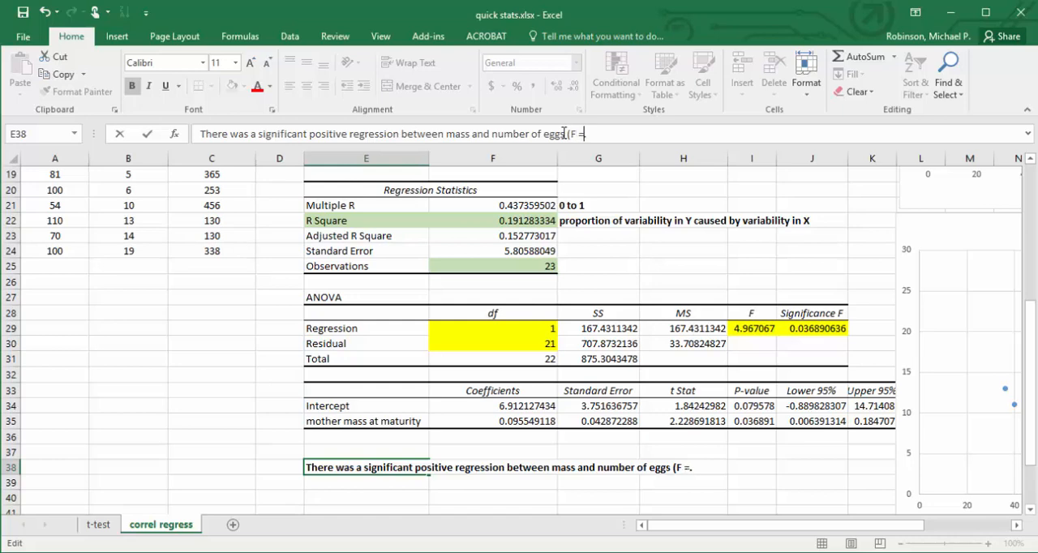
text(4.967, df =)
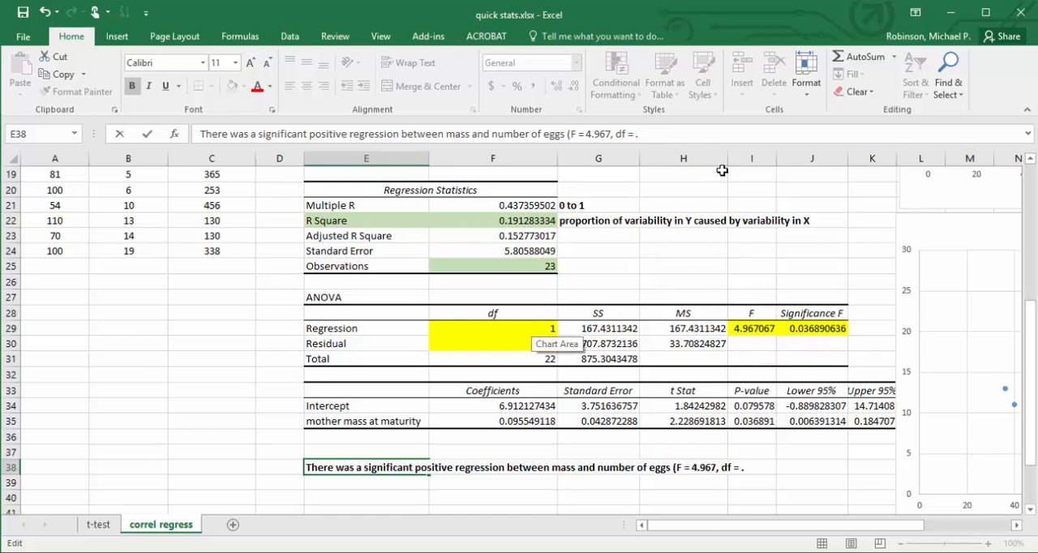
text(1,21)
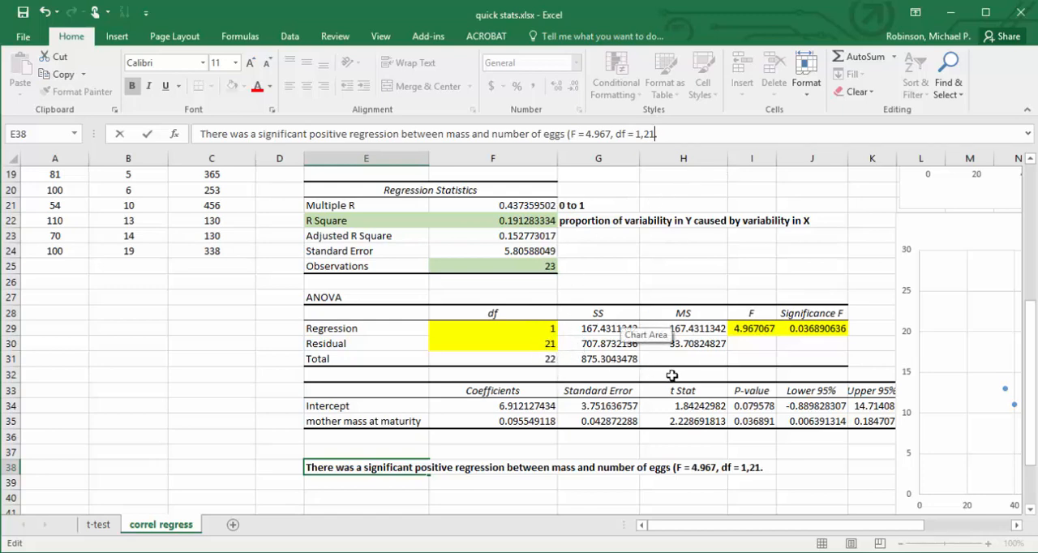
Complete the parenthetical statistics in E38 with ", p = 0.0369)" and commit the sentence.
text(, )
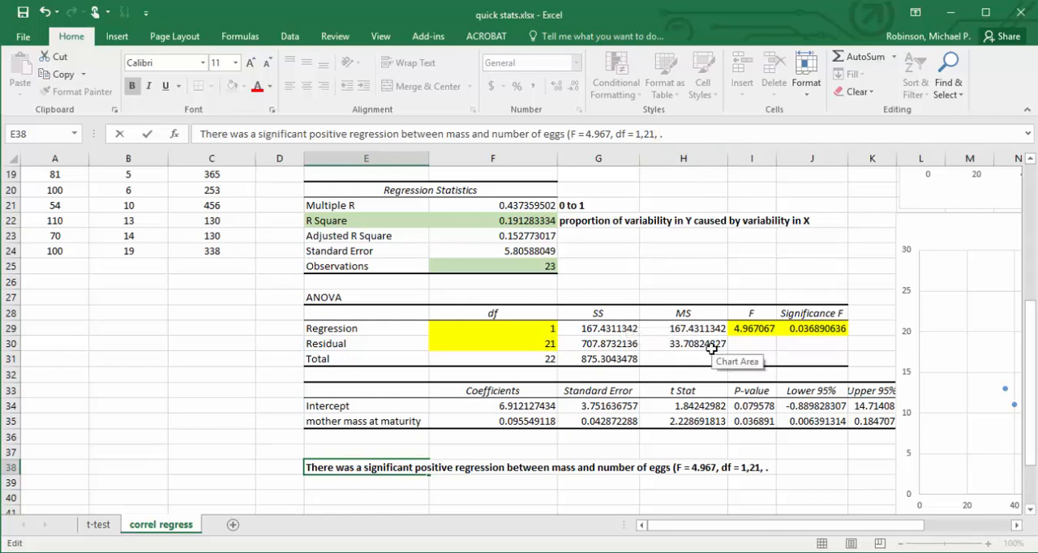
text(p = 0.0369).)
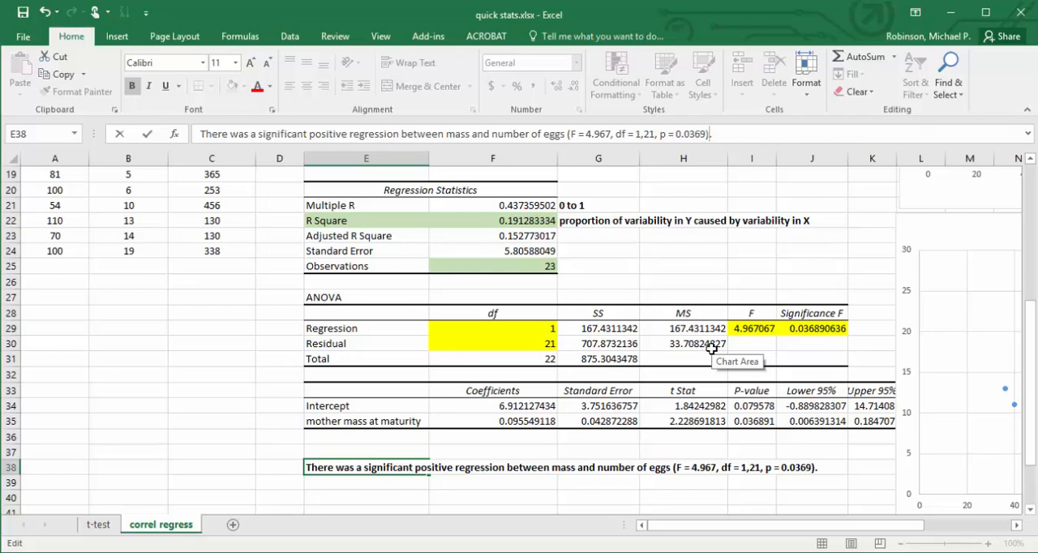
key(ctrl+Return)
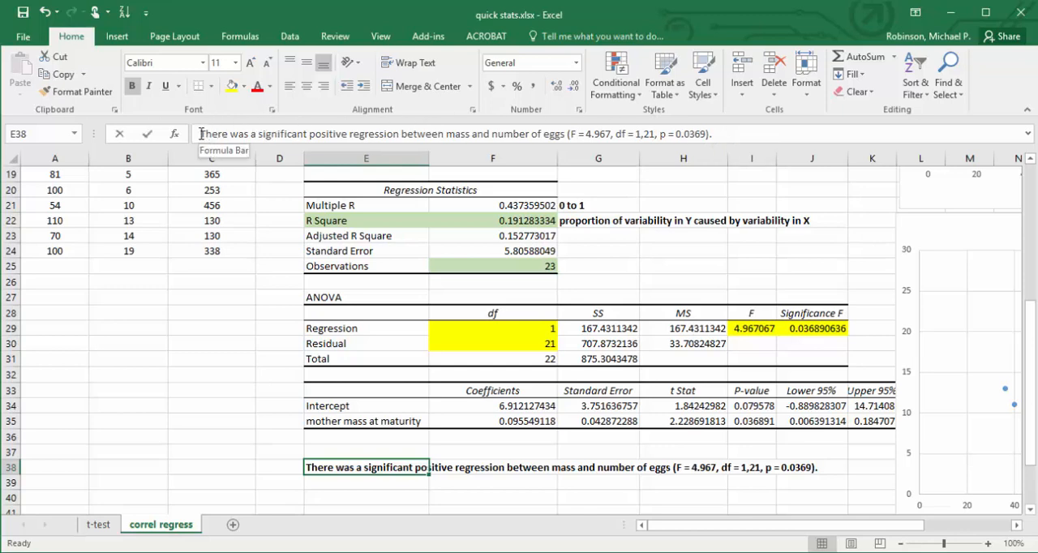
Replace the opening word "There" in E38 with "The number of eggs was significantly and positively regressed onto".
drag(201, 134, 228, 135)
text(The number of)
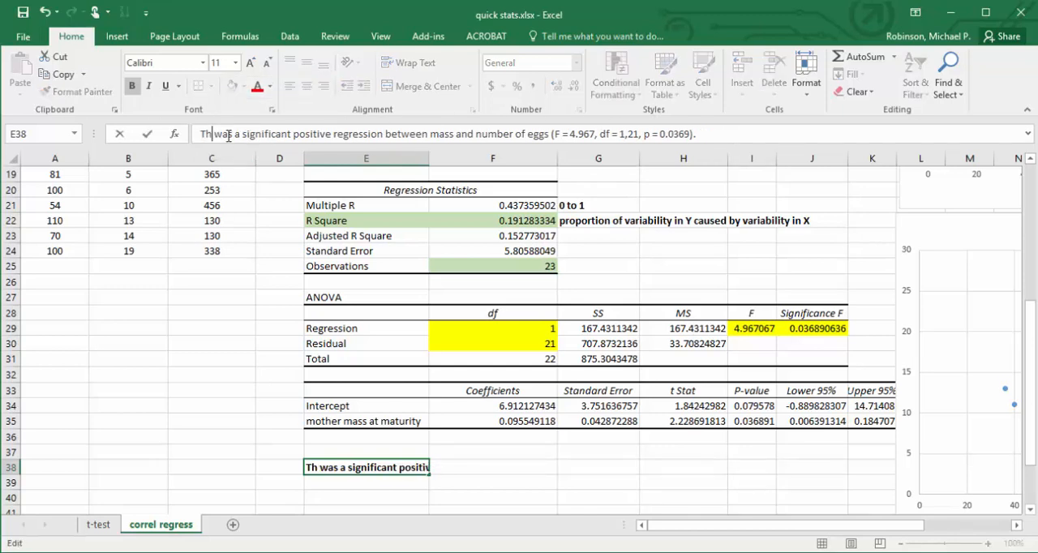
text( eggs was si)
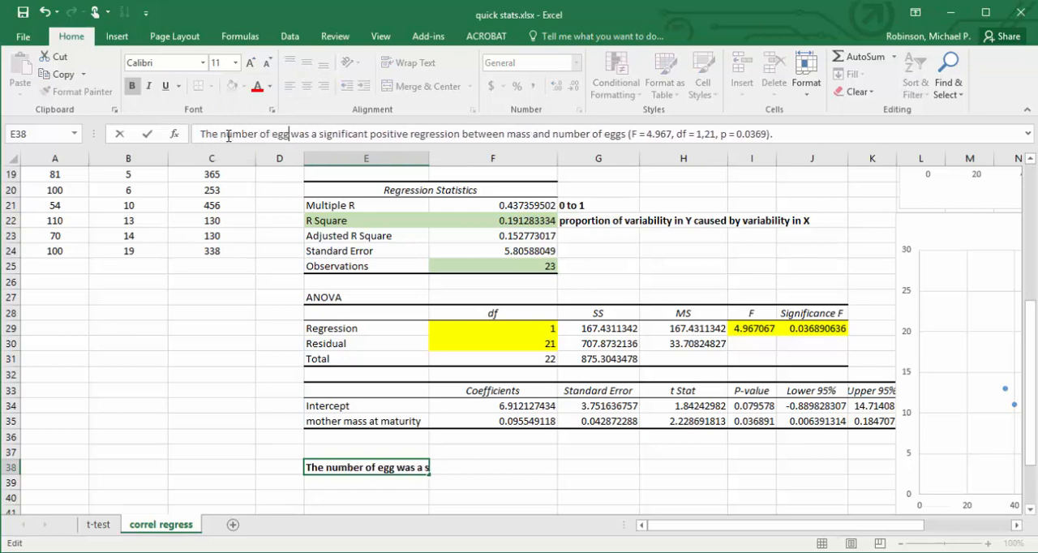
text(gnificantly)
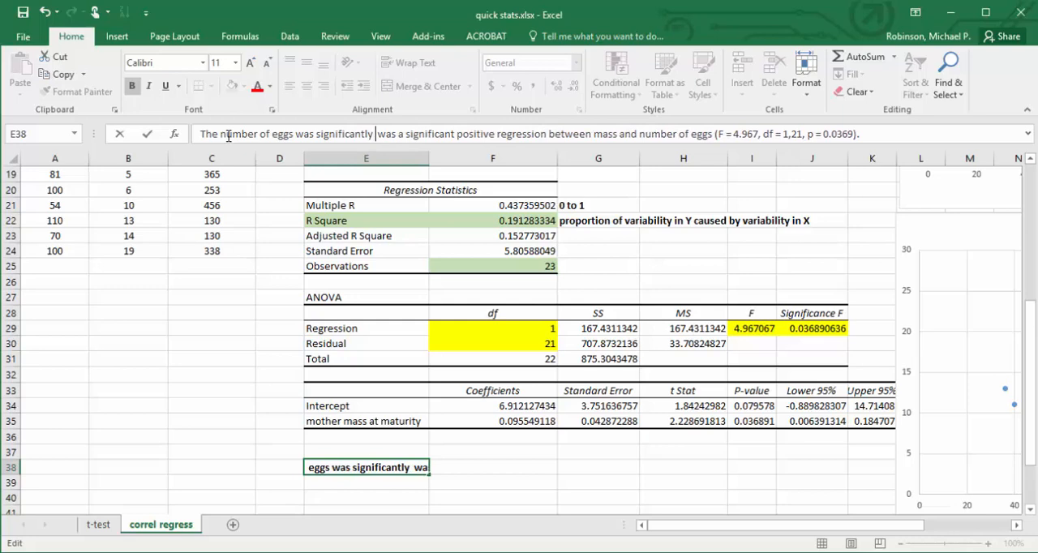
text(pos)
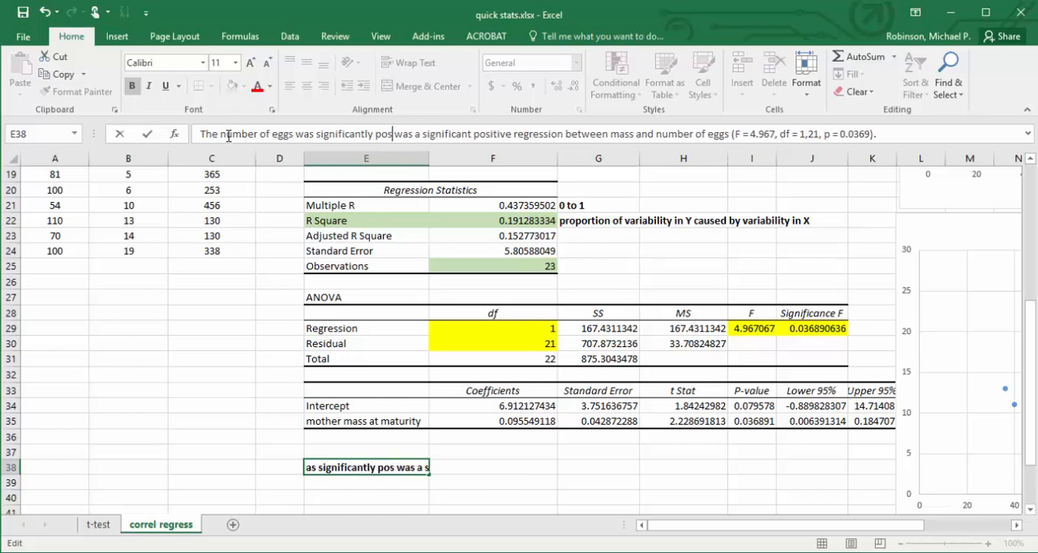
key(BackSpace)
key(BackSpace)
key(BackSpace)
text(and positively r)
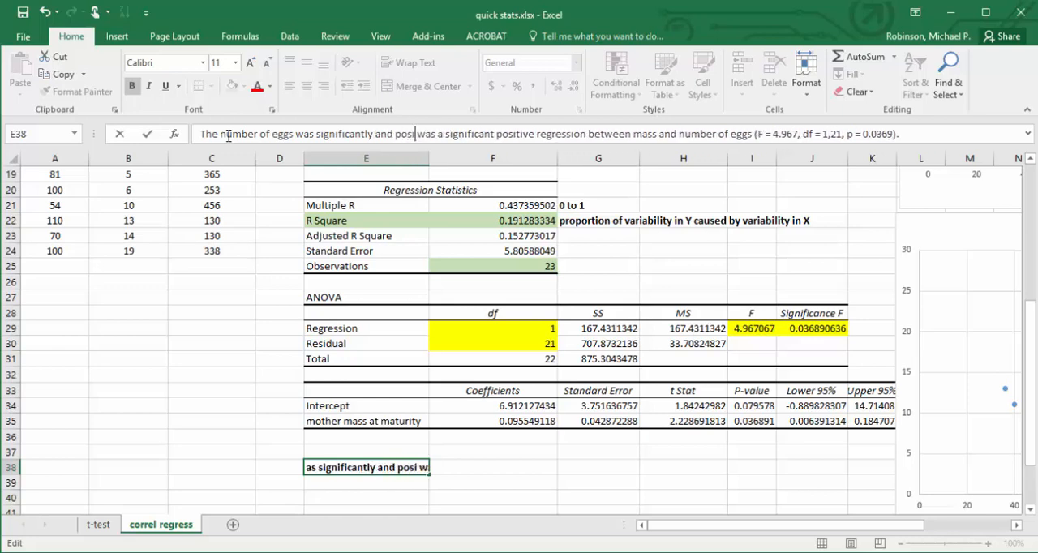
text(egressed on)
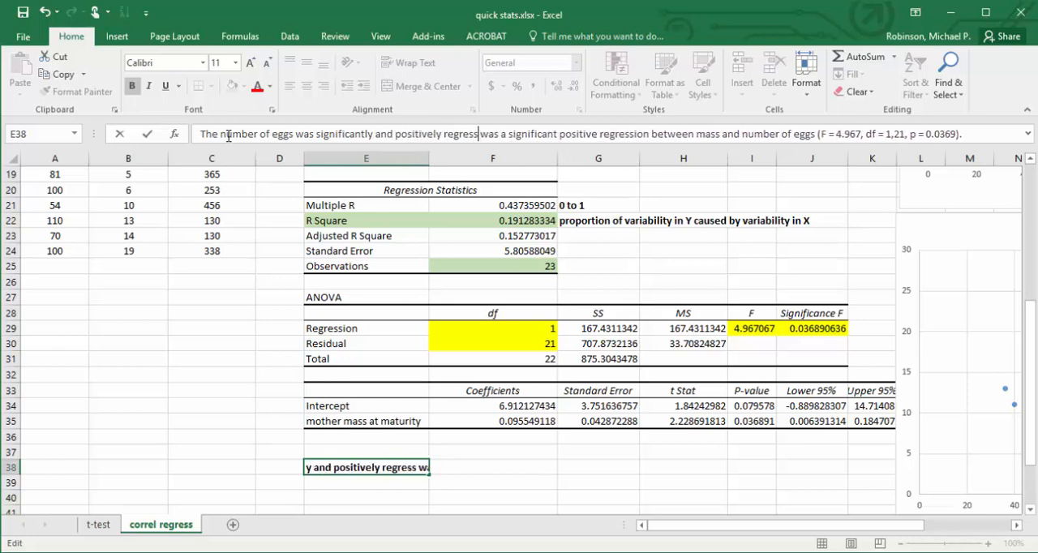
text(to)
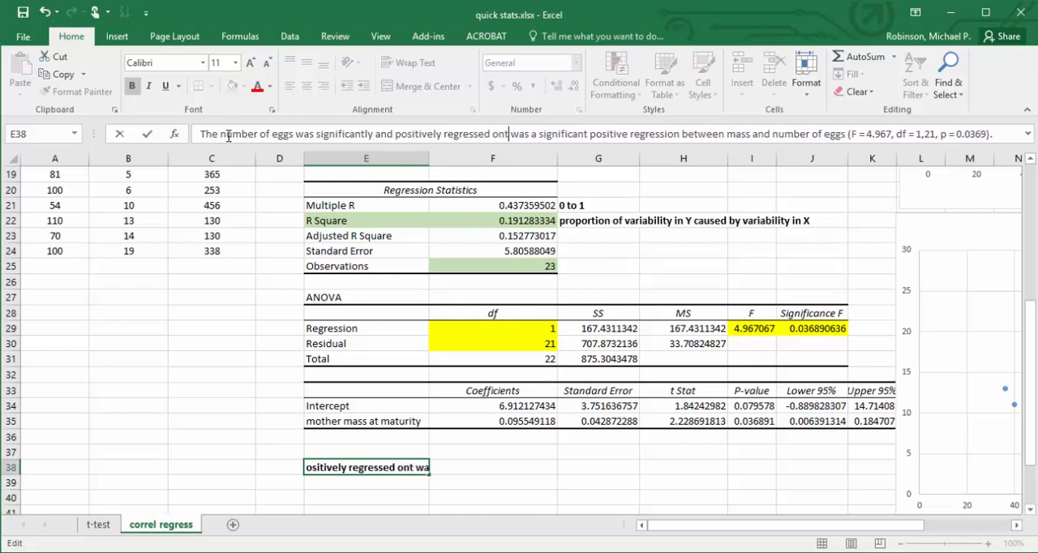
Delete the leftover phrase "was a significant positive regression between" from the E38 sentence.
key(shift+Right)
key(shift+Right)
key(shift+Right)
key(shift+Right)
key(shift+Right)
key(shift+Right)
key(shift+Right)
key(shift+Right)
key(shift+Right)
key(shift+Right)
key(shift+Right)
key(shift+Right)
key(shift+Right)
key(shift+Right)
key(shift+Right)
key(shift+Right)
key(shift+Right)
key(shift+Right)
key(shift+Right)
key(shift+Right)
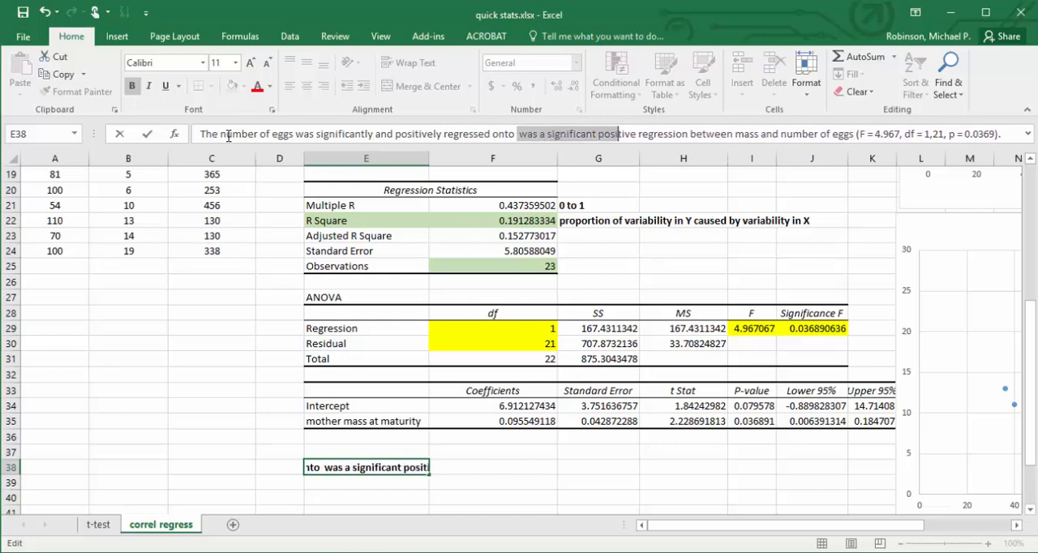
key(Delete)
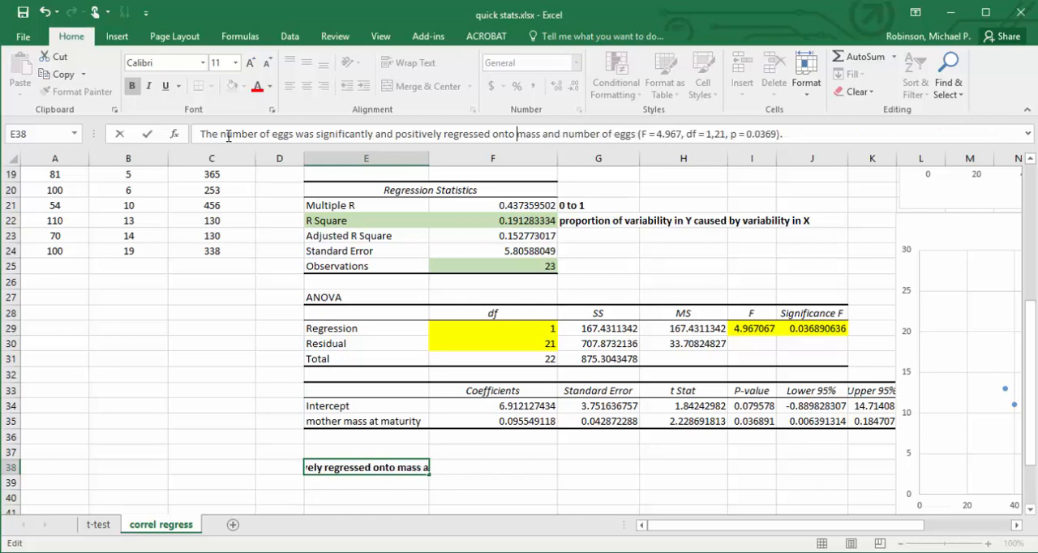
Delete "and number of eggs" before the statistics in E38 and commit the reworded sentence.
key(Right)
key(Right)
key(Right)
key(Right)
key(Right)
key(Right)
key(Left)
key(shift+Right)
key(shift+Right)
key(shift+Right)
key(shift+Right)
key(shift+Right)
key(shift+Right)
key(shift+Right)
key(shift+Right)
key(shift+Right)
key(shift+Right)
key(shift+Right)
key(shift+Right)
key(shift+Right)
key(shift+Right)
key(shift+Right)
key(shift+Right)
key(shift+Right)
key(shift+Right)
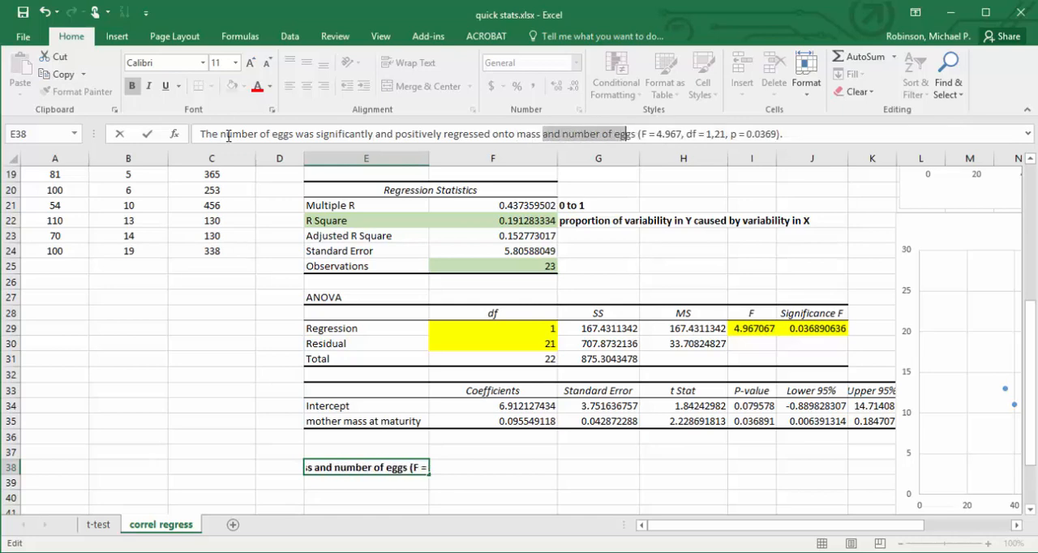
key(Delete)
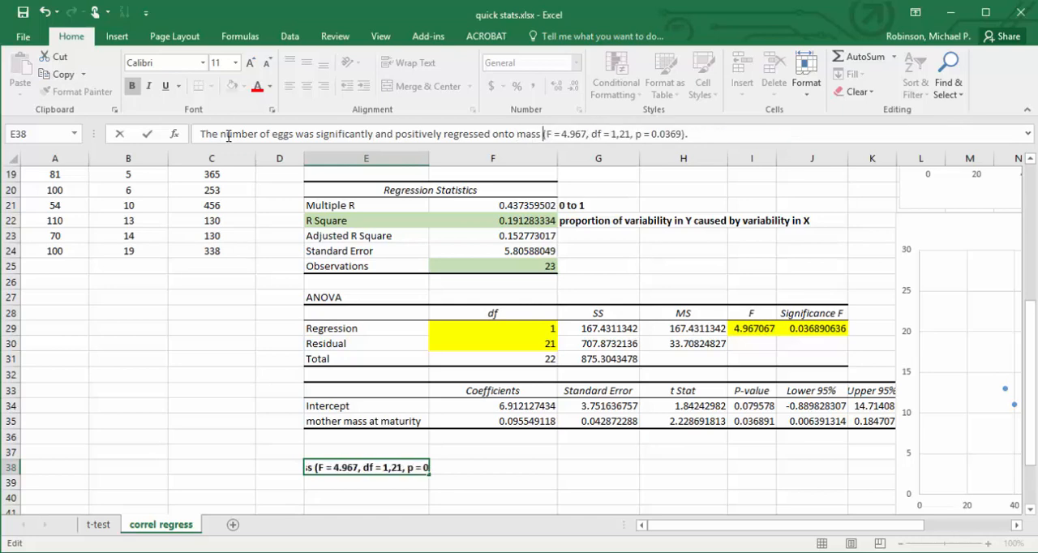
key(Return)
key(Up)
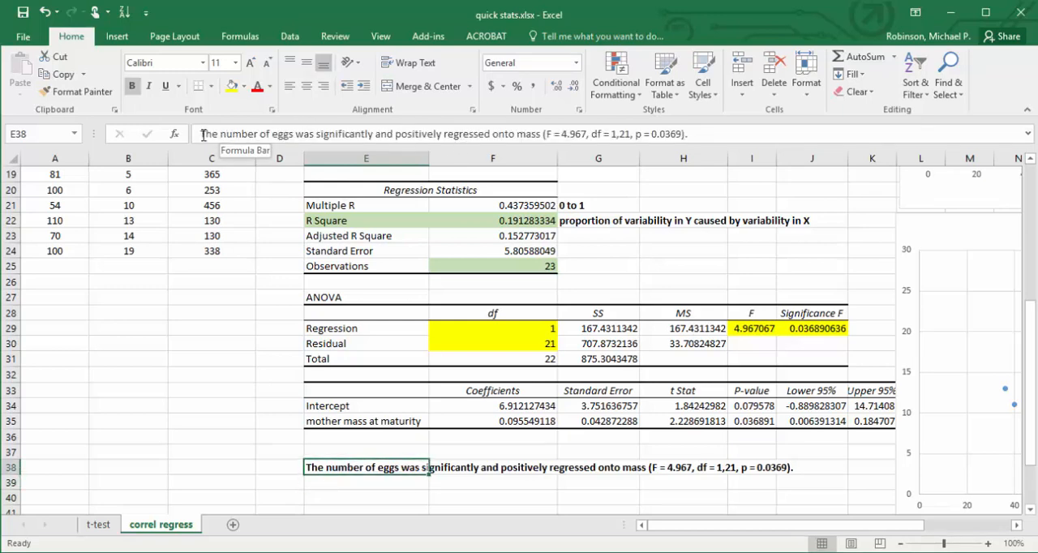
Insert "Increasing mass significantly increased" at the start of the E38 sentence, with "mass" in lowercase.
click(202, 136)
text(Mass s)
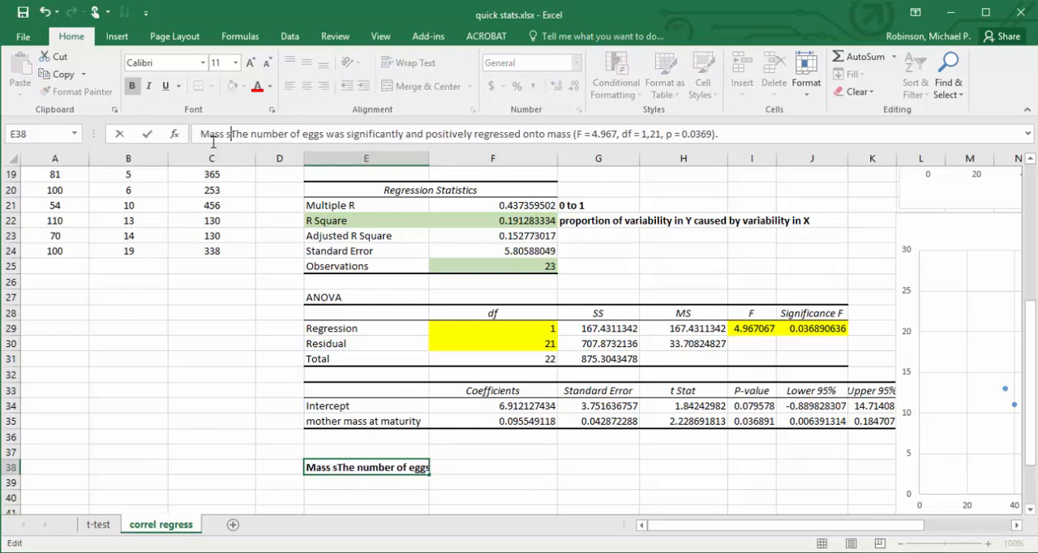
text(ignifican)
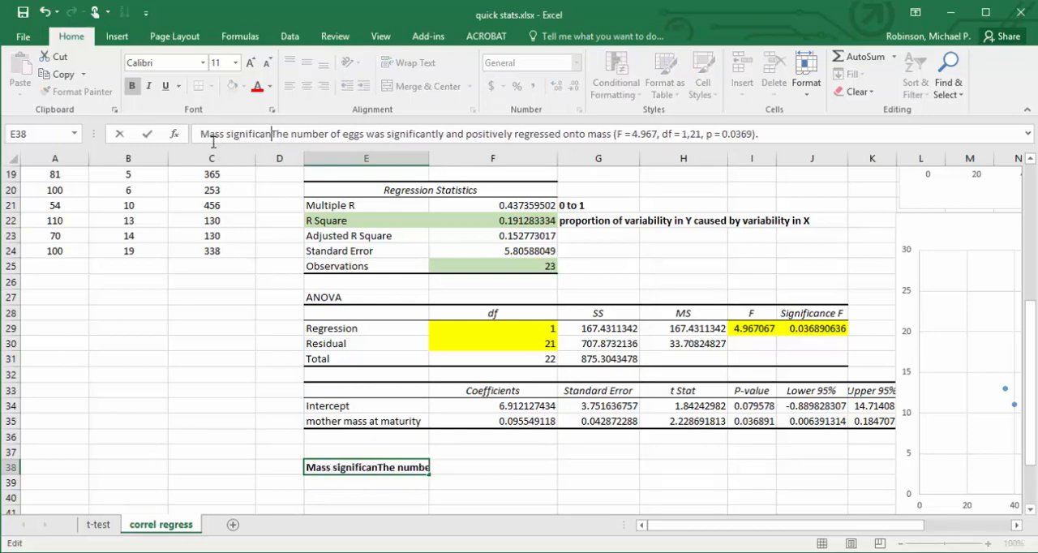
text(tly in)
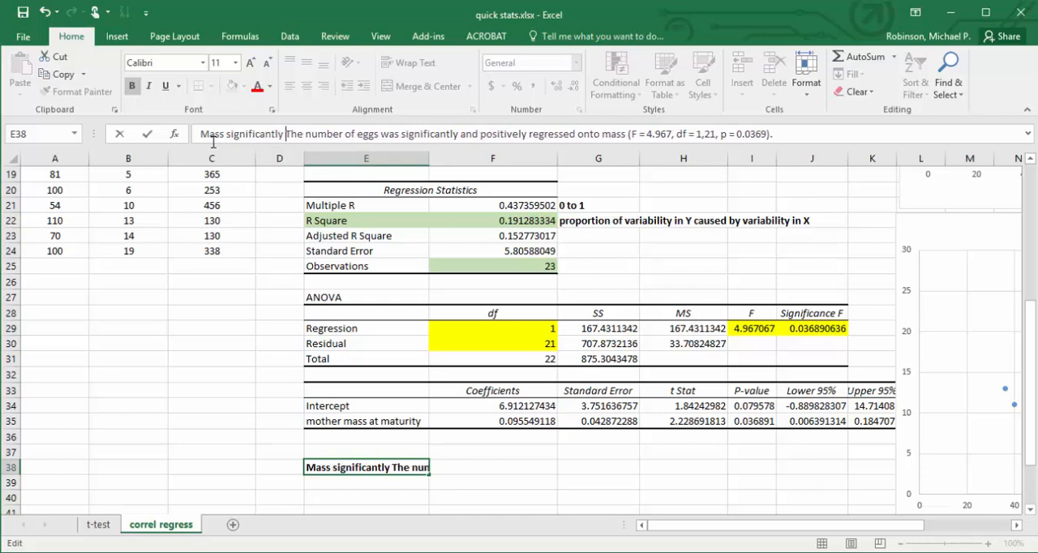
text(creased)
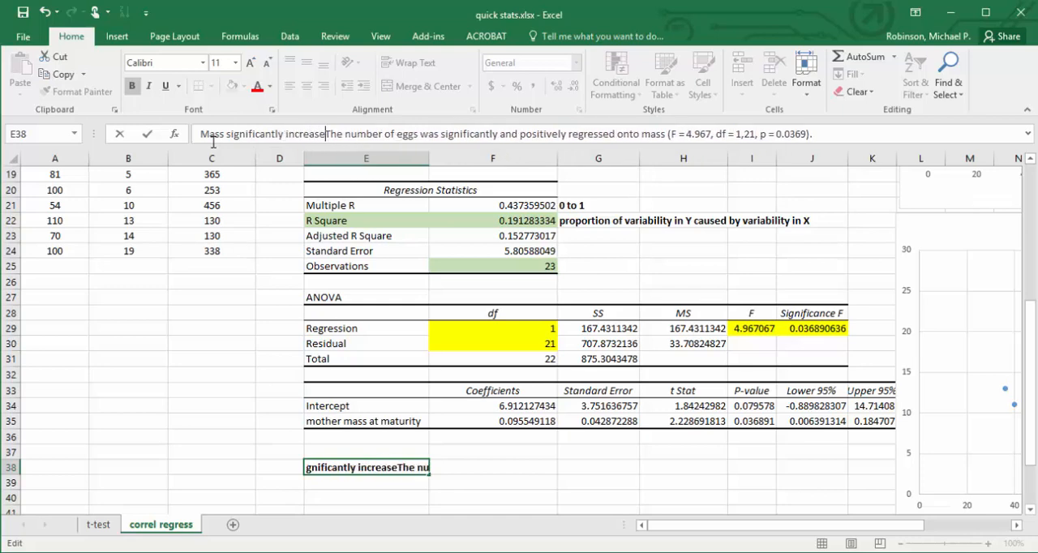
click(193, 135)
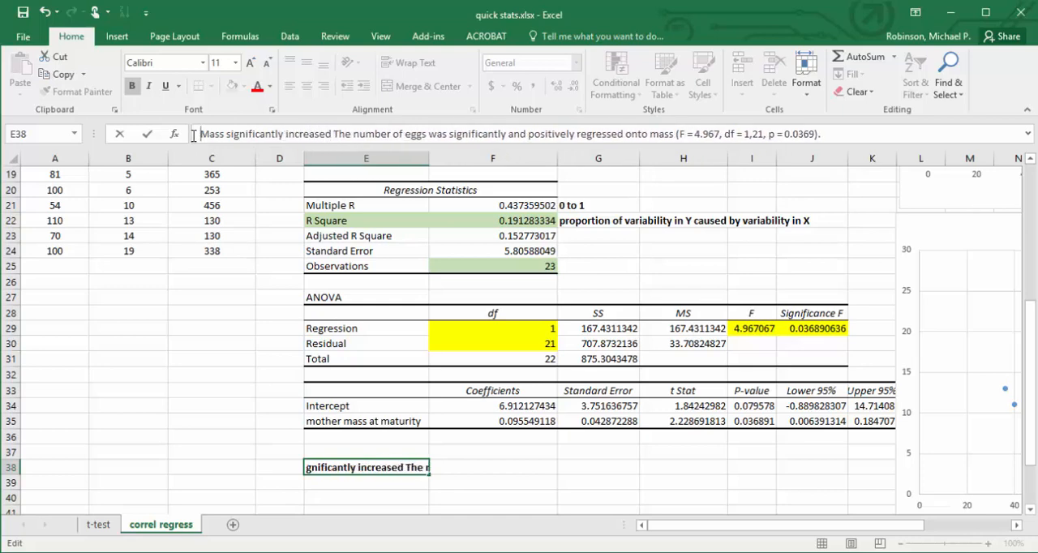
text(Increasing)
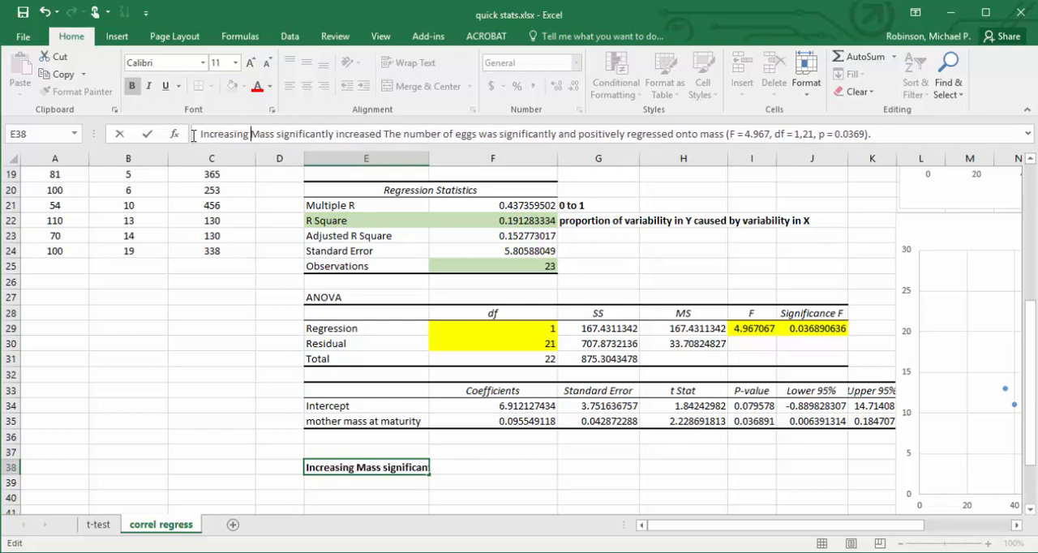
key(Delete)
text(m)
Change the capitalized "The" before "number of eggs" in E38 to lowercase "the".
key(Right)
key(Right)
key(Right)
key(Right)
key(Right)
key(Right)
key(Right)
key(Right)
key(Right)
key(Right)
key(Right)
key(Right)
key(Right)
key(Right)
key(Right)
key(Right)
key(Right)
key(Right)
key(Right)
key(Right)
key(Right)
key(Right)
key(Right)
key(Right)
key(Delete)
text(t)
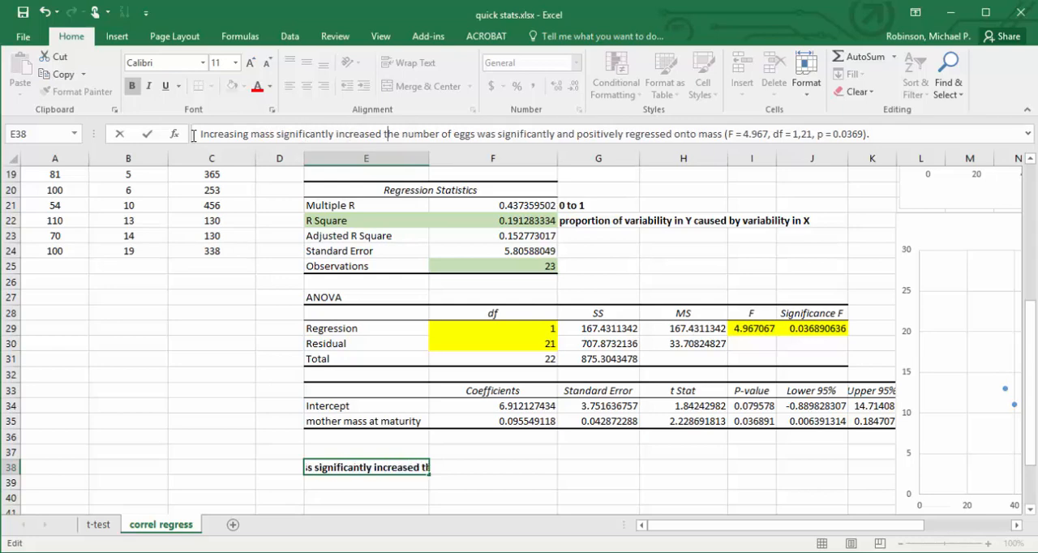
Delete the phrase "was significantly and positively regressed onto mass" from the E38 sentence.
key(Right)
key(Right)
key(Right)
key(Right)
key(Right)
key(Right)
key(Right)
key(Right)
key(Right)
key(Right)
key(Right)
key(Right)
key(Right)
key(Right)
key(Right)
key(Right)
key(Right)
key(shift+Right)
key(shift+Right)
key(shift+Right)
key(shift+Right)
key(shift+Right)
key(shift+Right)
key(shift+Right)
key(shift+Right)
key(shift+Right)
key(shift+Right)
key(shift+Right)
key(shift+Right)
key(shift+Right)
key(shift+Right)
key(shift+Right)
key(shift+Right)
key(shift+Right)
key(shift+Right)
key(shift+Right)
key(shift+Right)
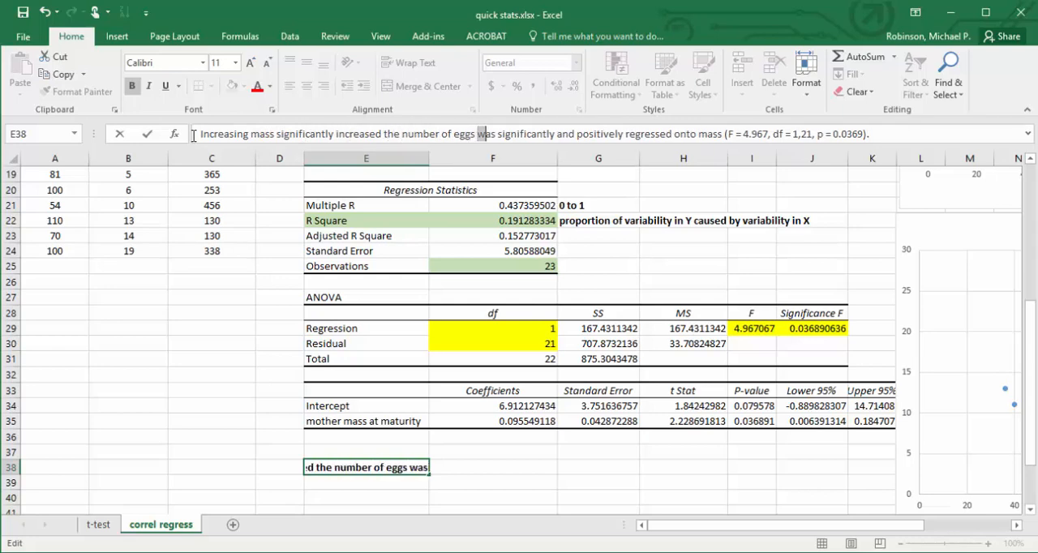
key(shift+Right)
key(shift+Right)
key(shift+Right)
key(shift+Right)
key(shift+Right)
key(shift+Right)
key(shift+Right)
key(shift+Right)
key(shift+Right)
key(shift+Right)
key(shift+Right)
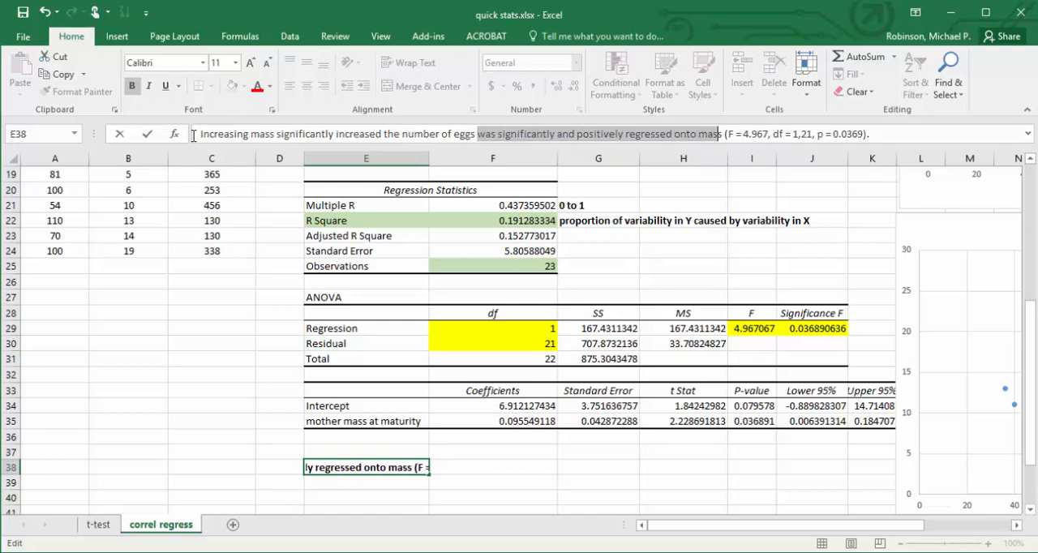
key(Delete)
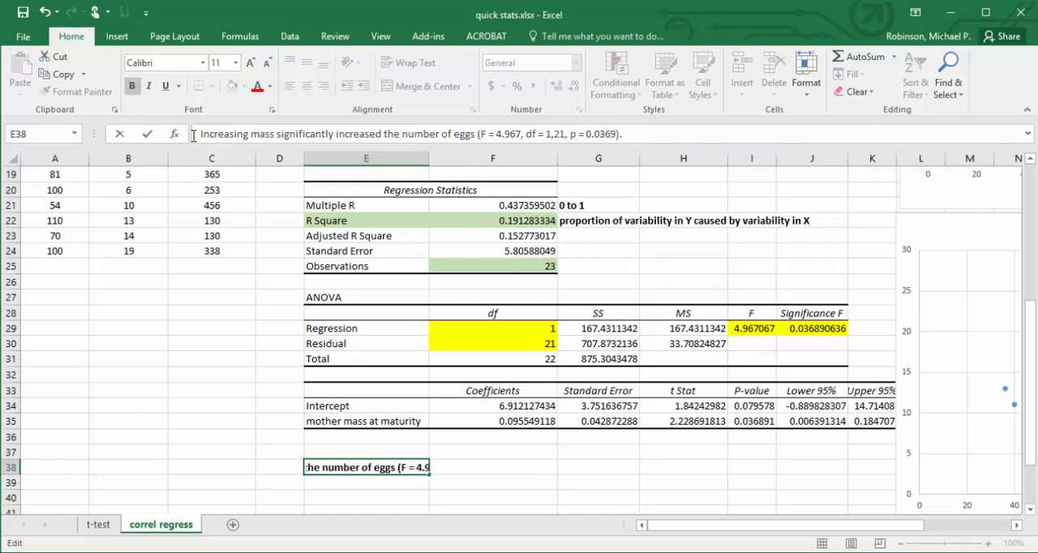
Insert the figure reference "Fig.1;" before the F value inside the parentheses of the E38 sentence and commit it.
text(Fig.)
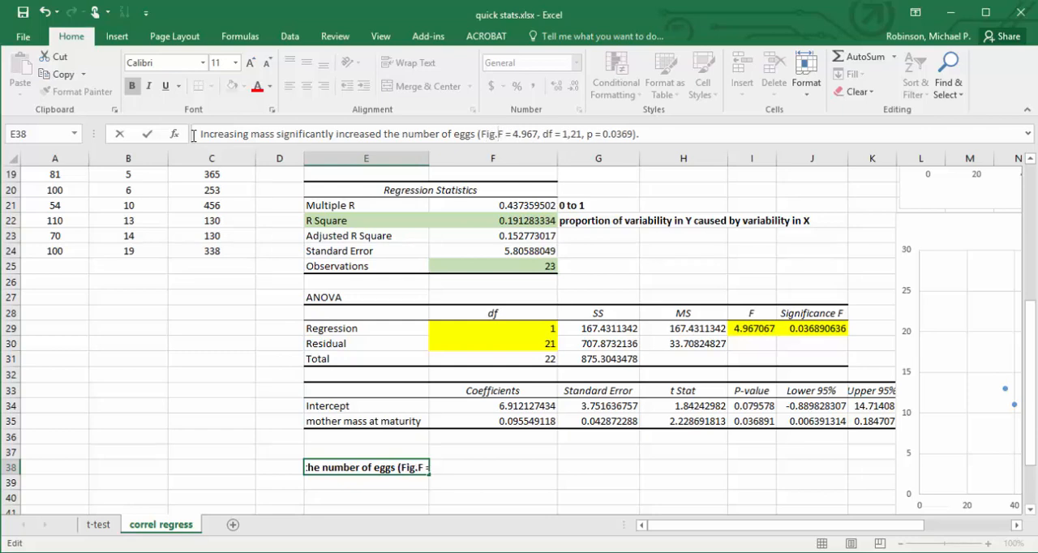
text(1)
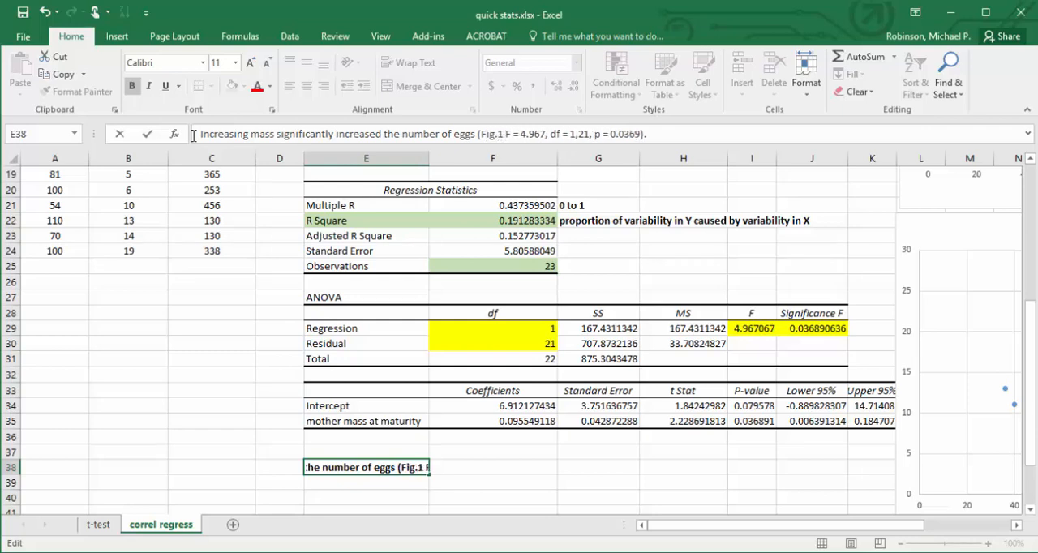
key(Right)
key(Right)
key(Right)
key(Right)
key(Right)
key(Right)
key(Right)
key(Right)
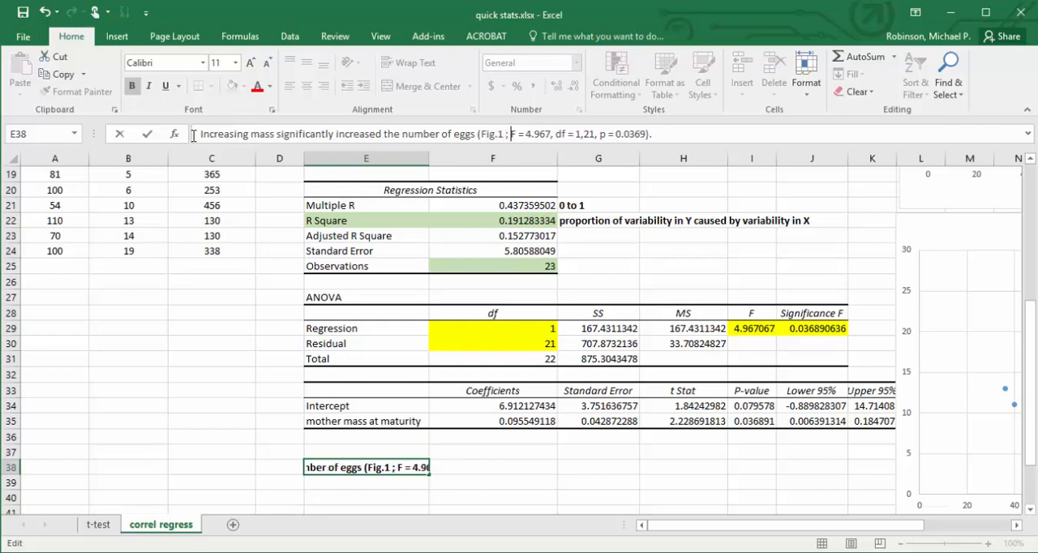
text(;)
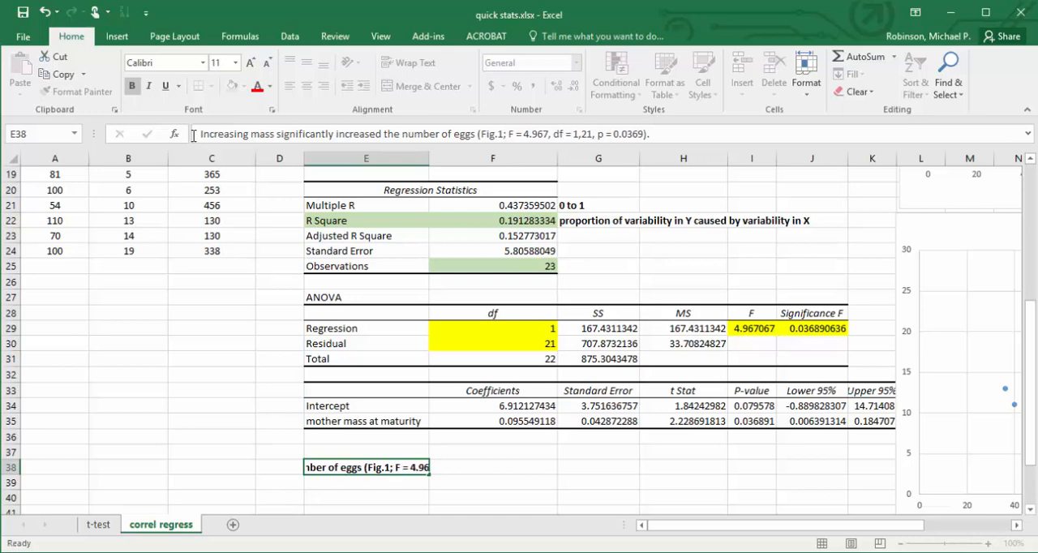
key(Return)
key(Up)
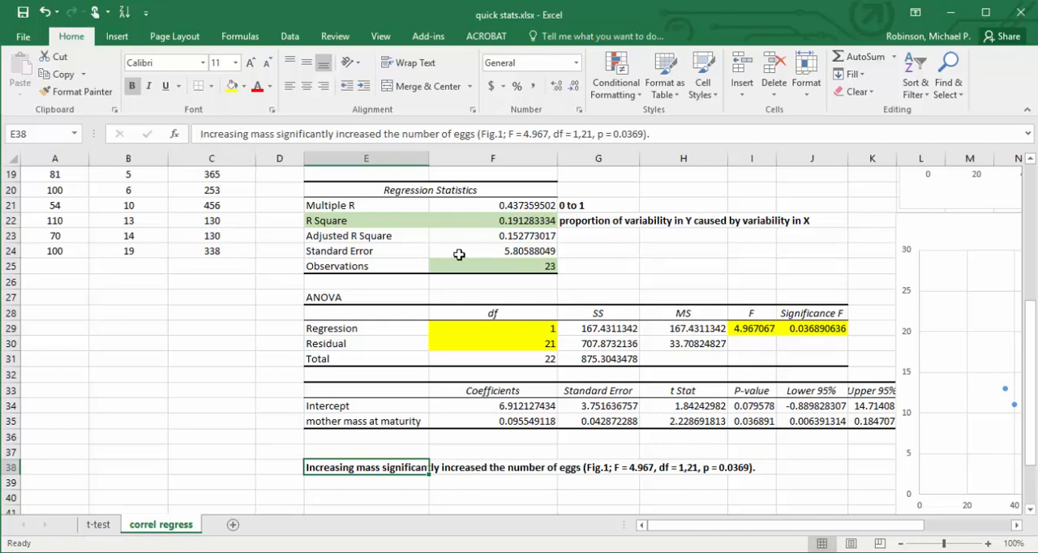
Enter the general line equation "y = mx + b" in cell E39 below the results sentence.
click(471, 482)
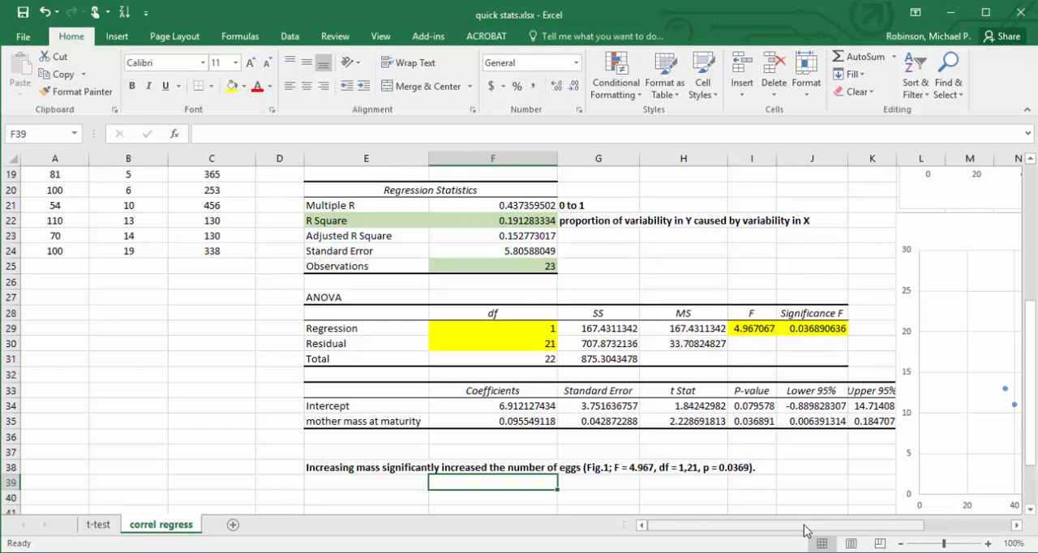
key(Left)
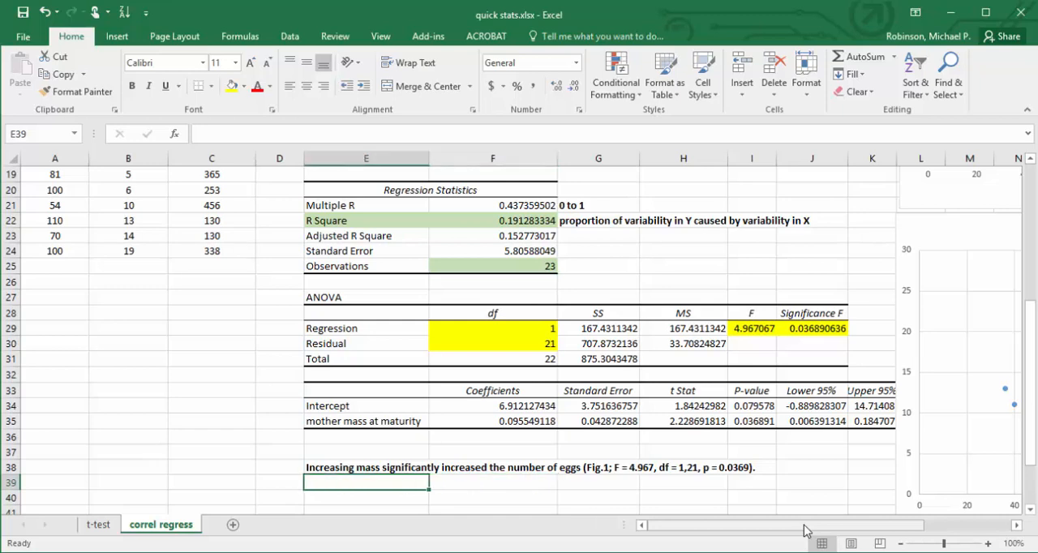
text(y)
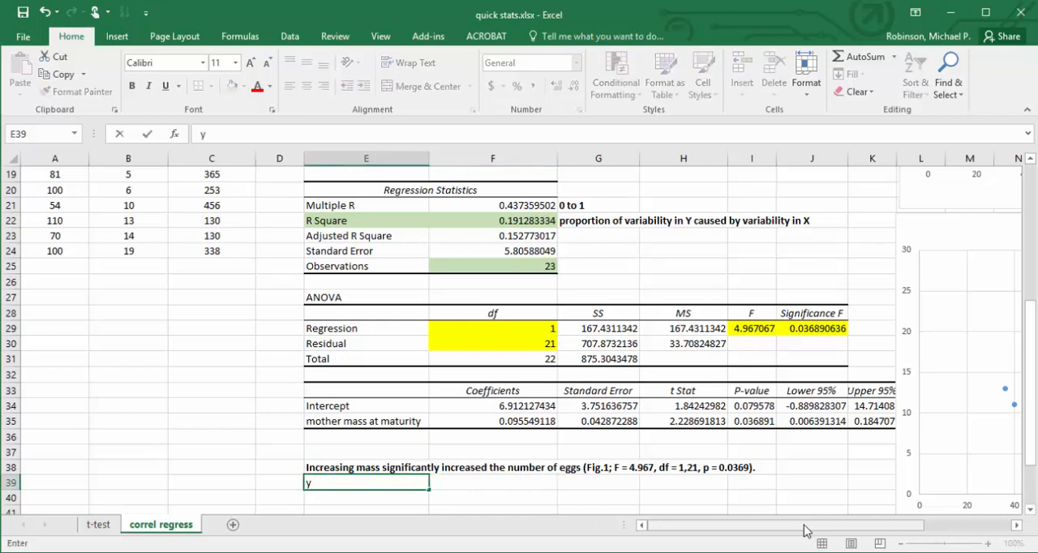
text( = mx + b)
key(Return)
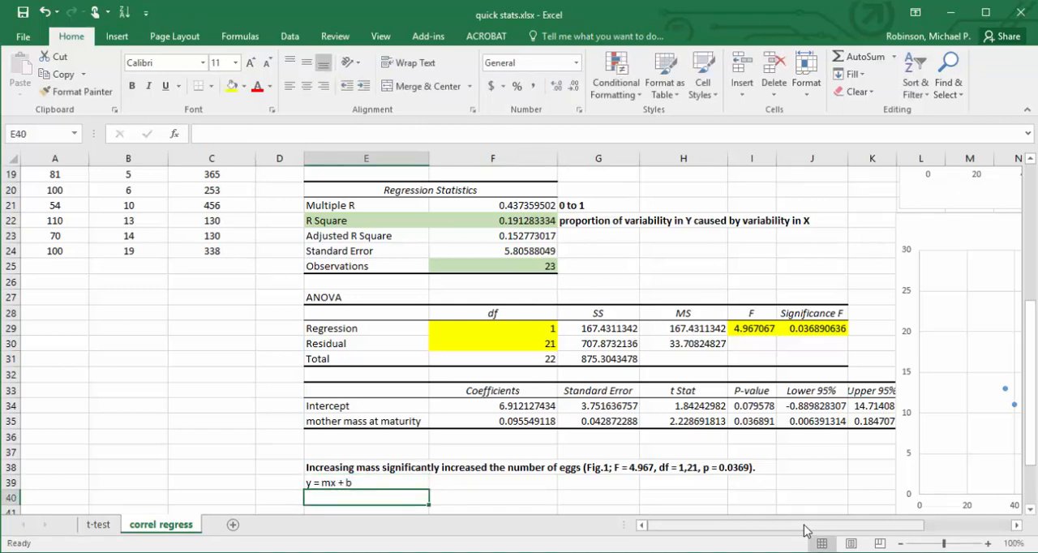
Enter the alternative line equation "y = ax + b" in cell E40.
text(y = )
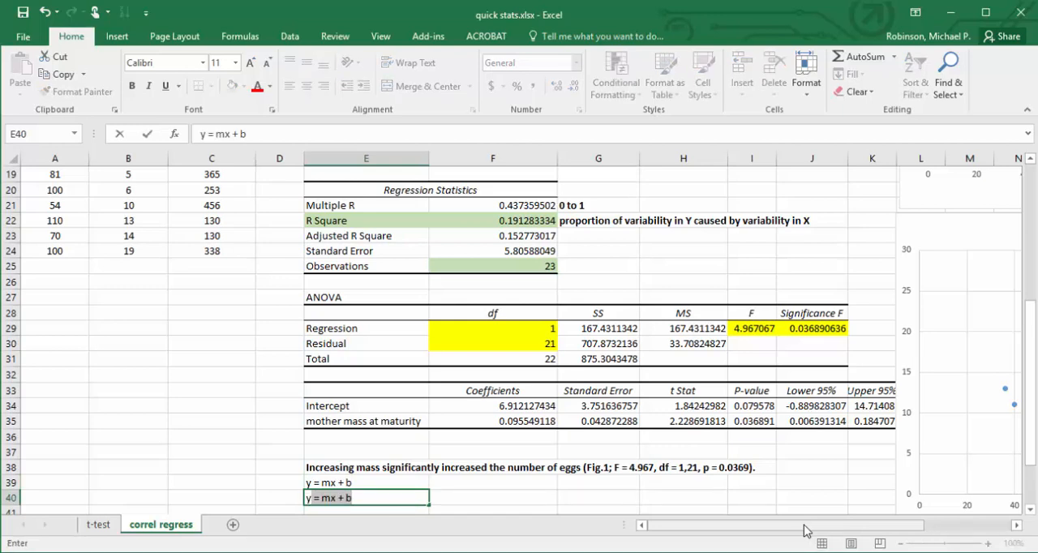
text(ax)
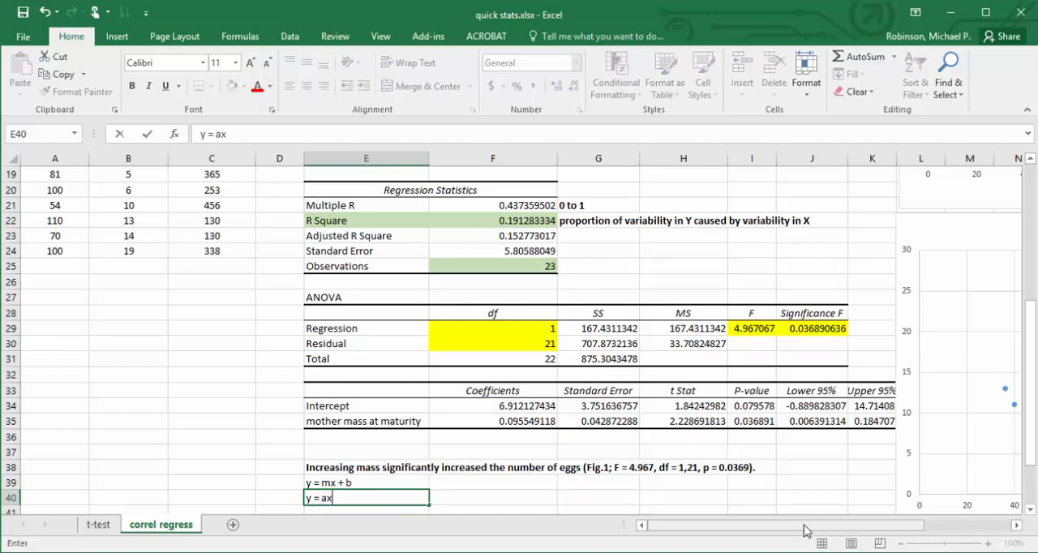
text( + b)
key(Return)
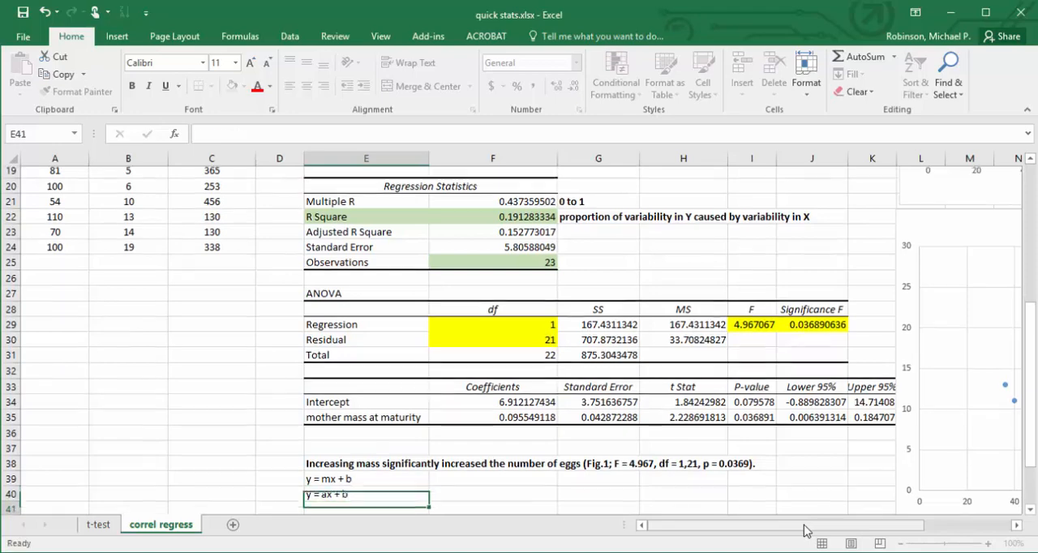
key(Up)
key(Up)
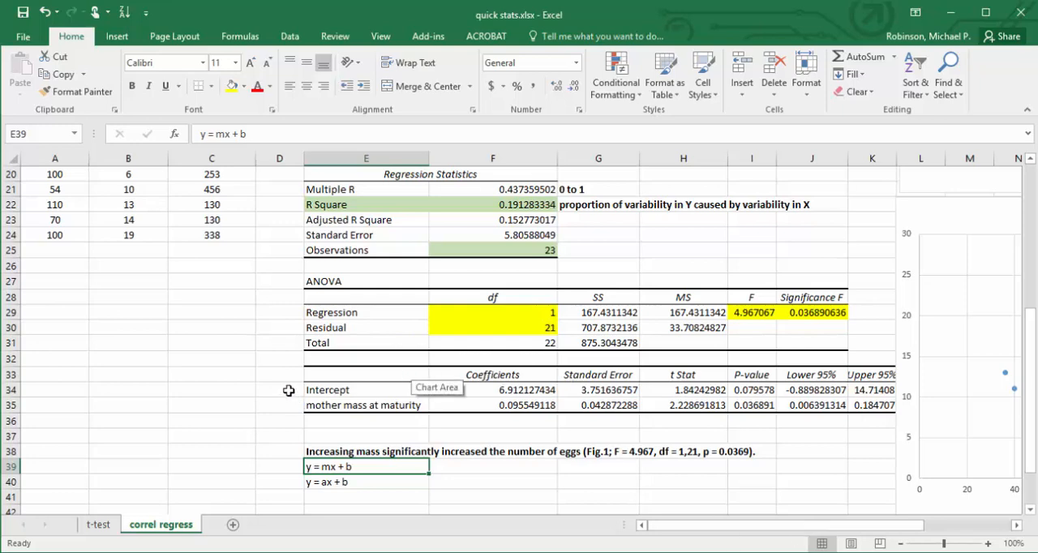
Fill the Intercept cells D34:F34 with light blue.
drag(288, 390, 487, 387)
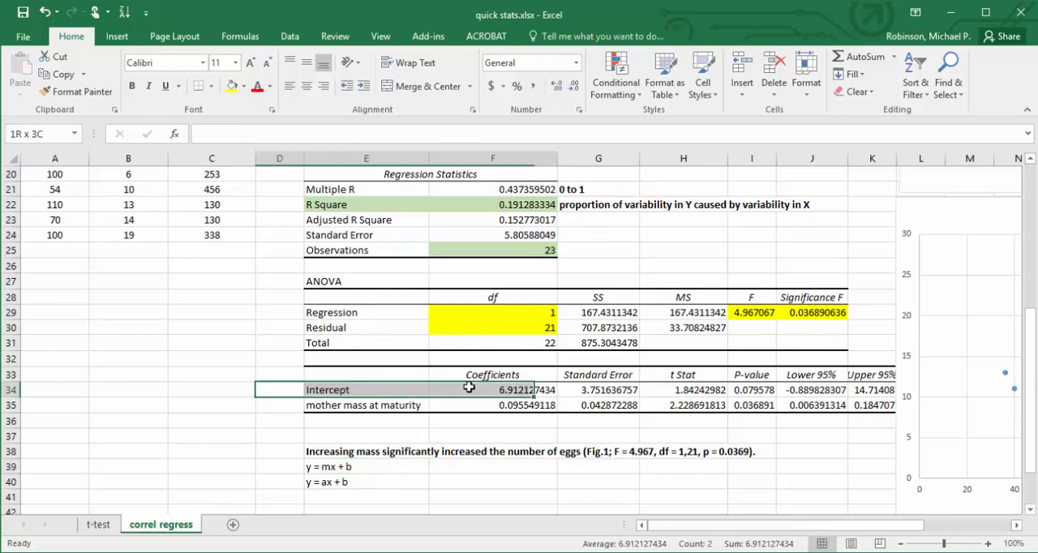
click(243, 86)
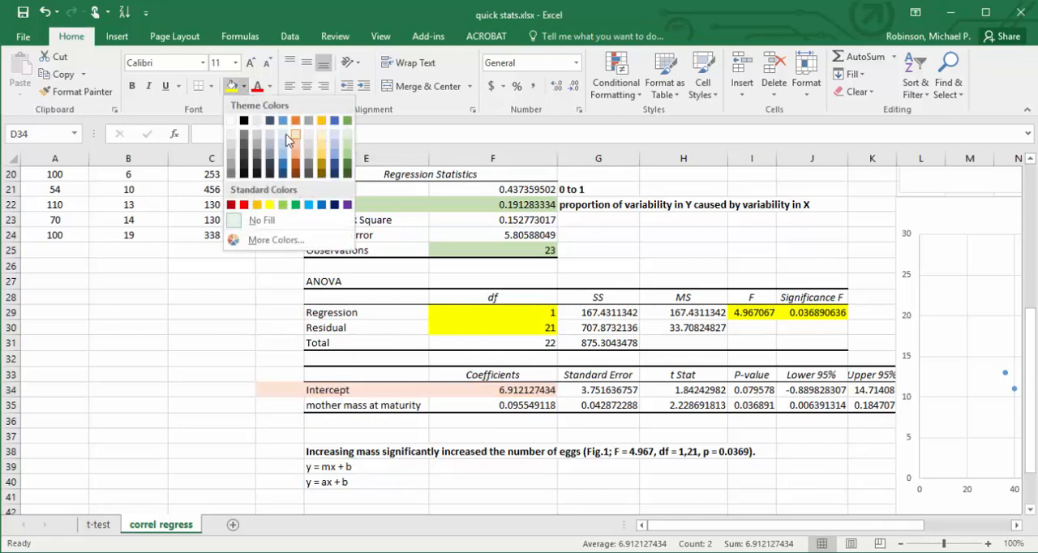
key(Escape)
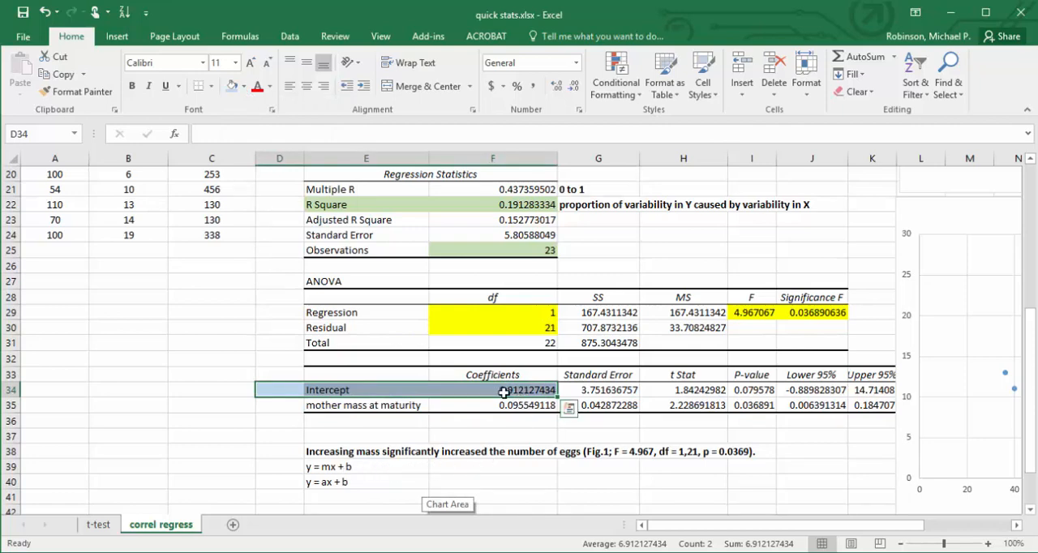
Fill the mother mass at maturity cells D35:F35 with dark orange.
click(283, 404)
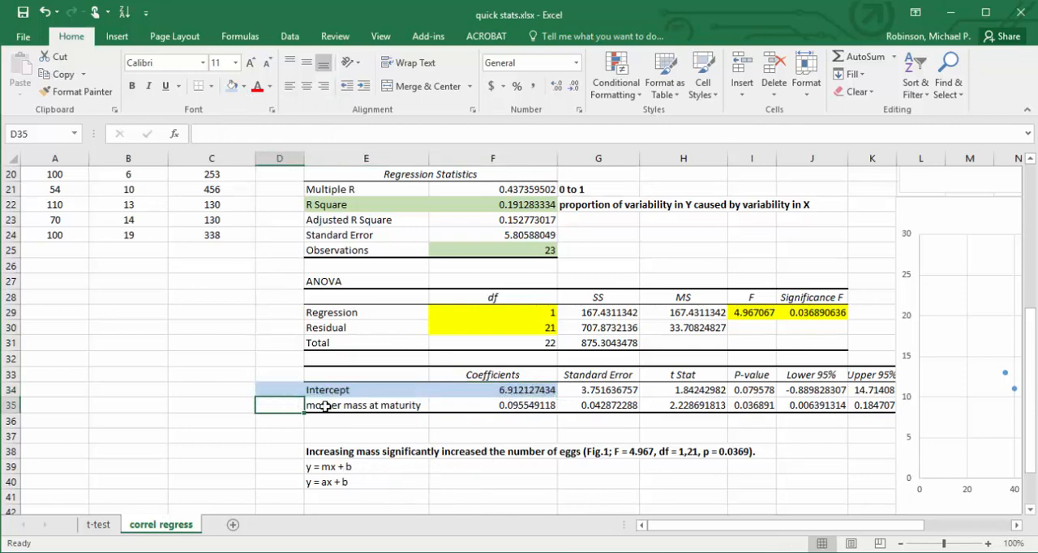
key(shift+Right)
key(shift+Right)
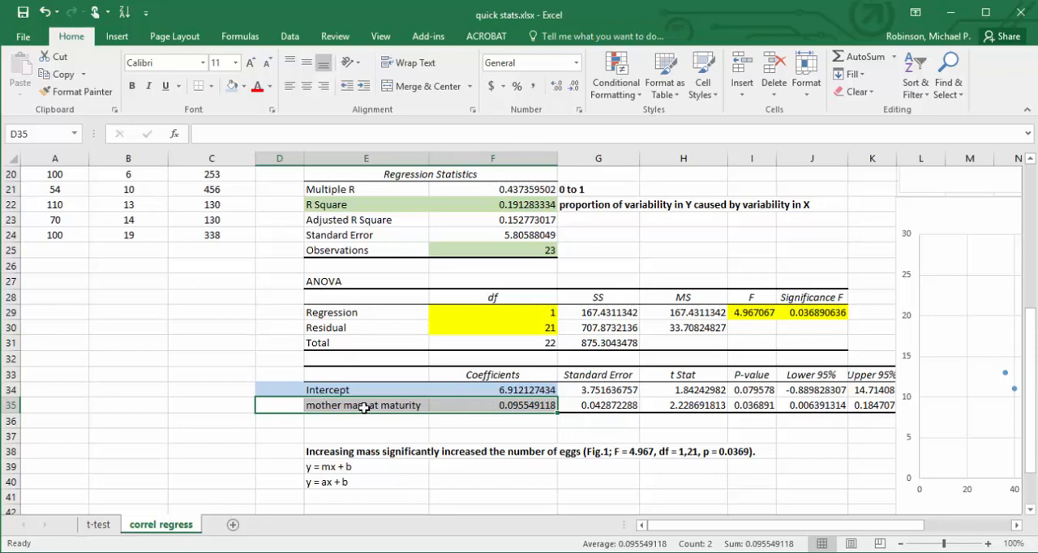
click(243, 86)
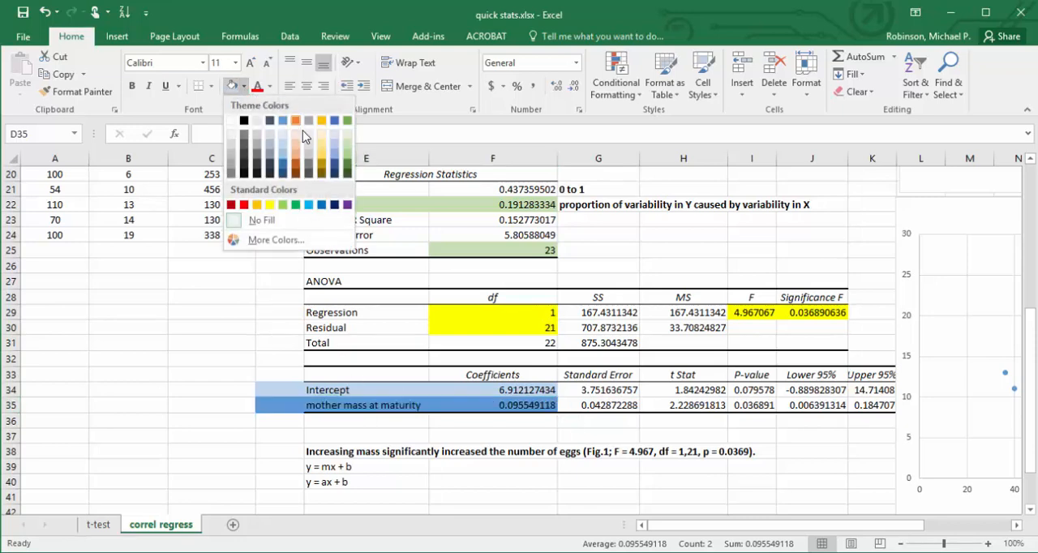
click(294, 169)
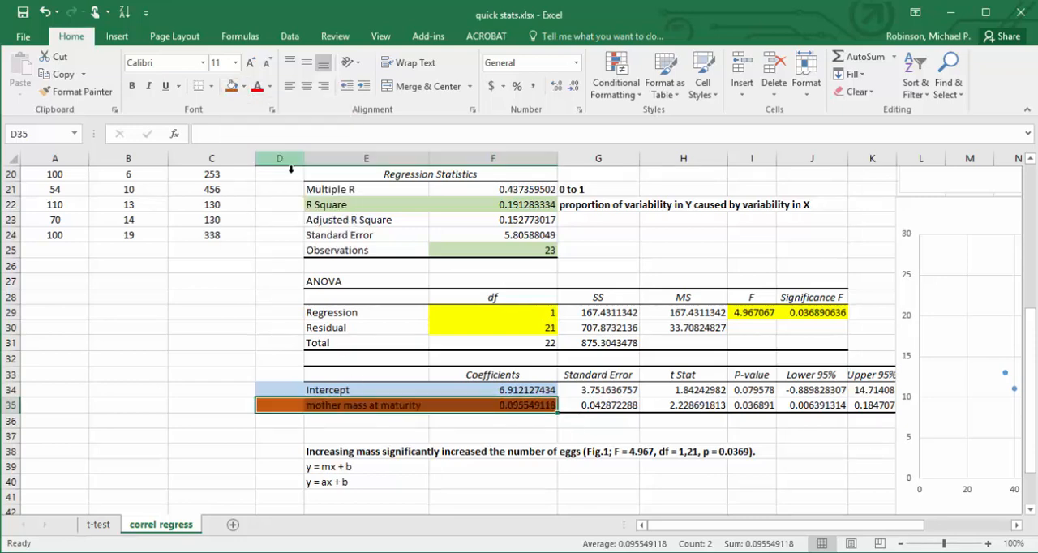
Label the mother mass at maturity row by entering "slope" in cell D35.
click(274, 406)
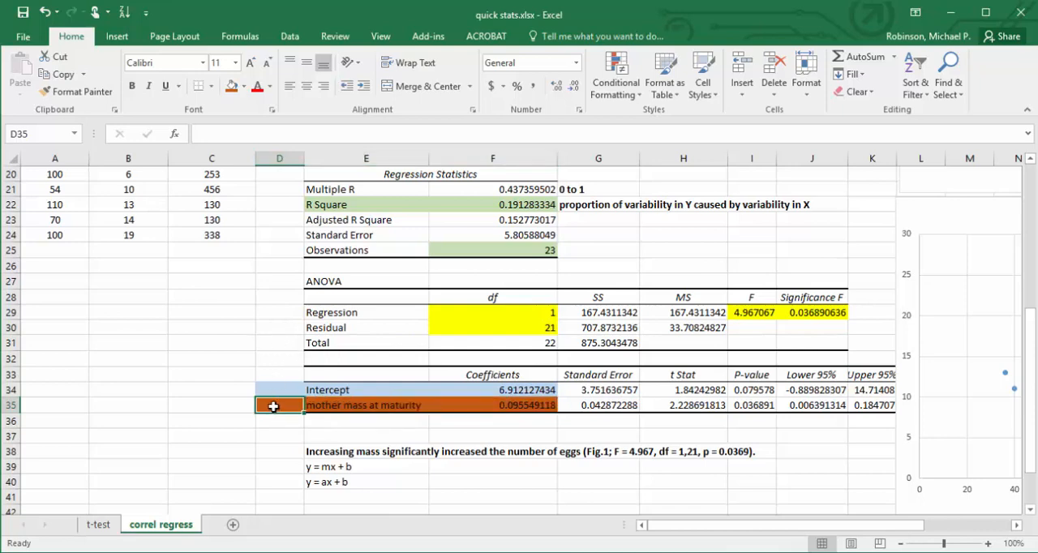
text(lope)
key(BackSpace)
key(BackSpace)
key(BackSpace)
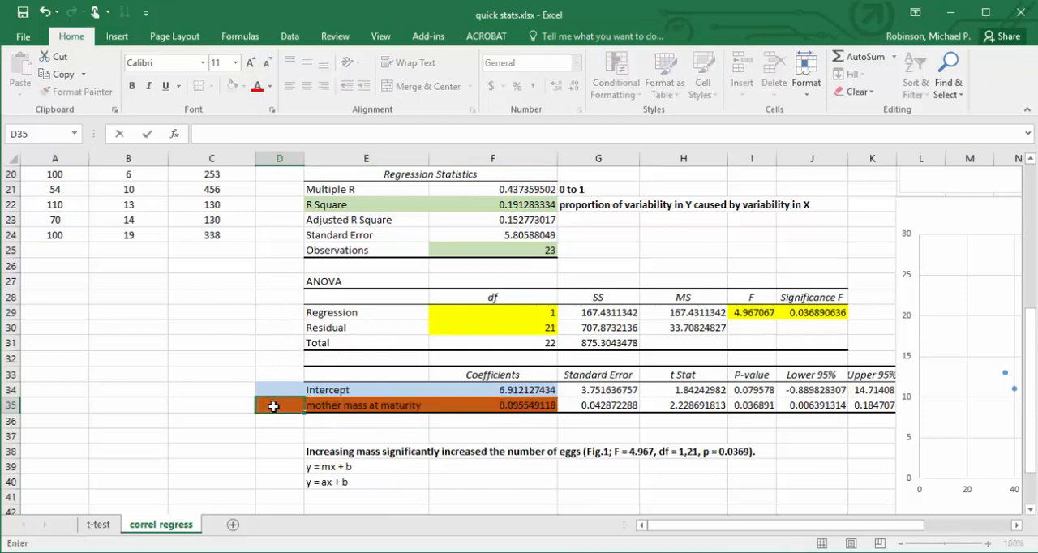
text(slope)
key(Return)
key(Up)
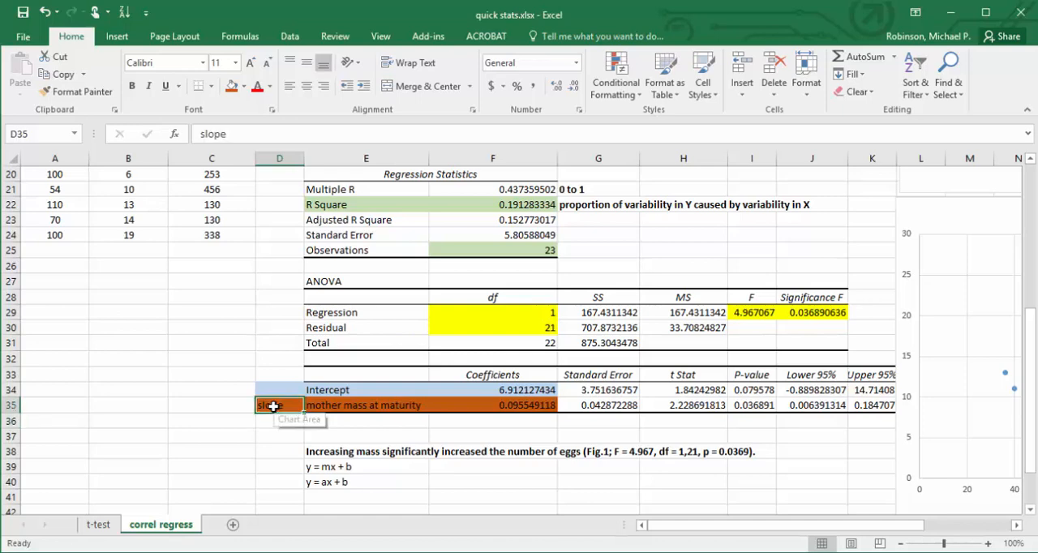
Write the first part of the fitted regression equation, "y = 0.096x +", in cell F39.
key(Right)
key(Right)
key(Down)
key(Down)
key(Down)
key(Down)
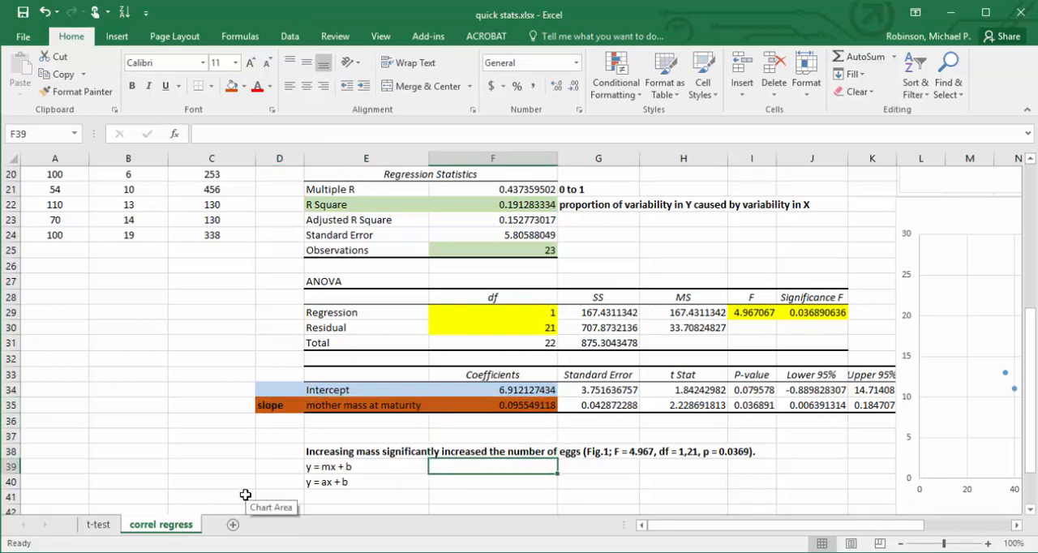
text(y =)
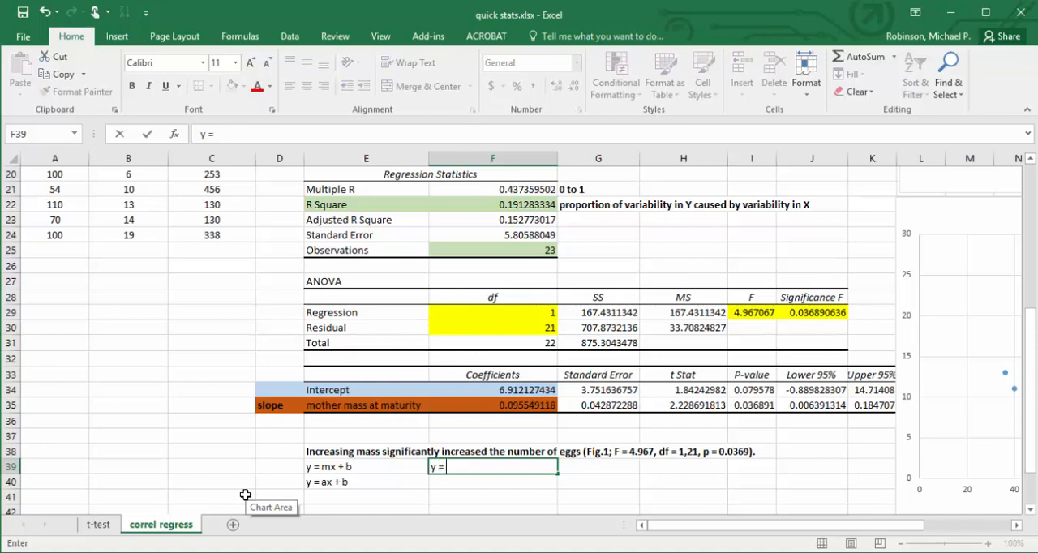
text( 0.096x +)
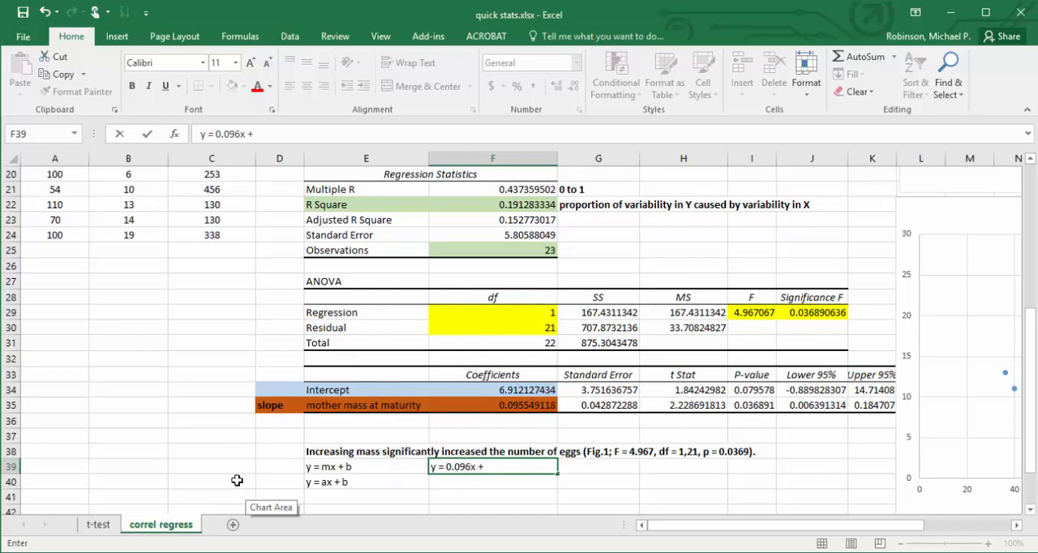
click(495, 391)
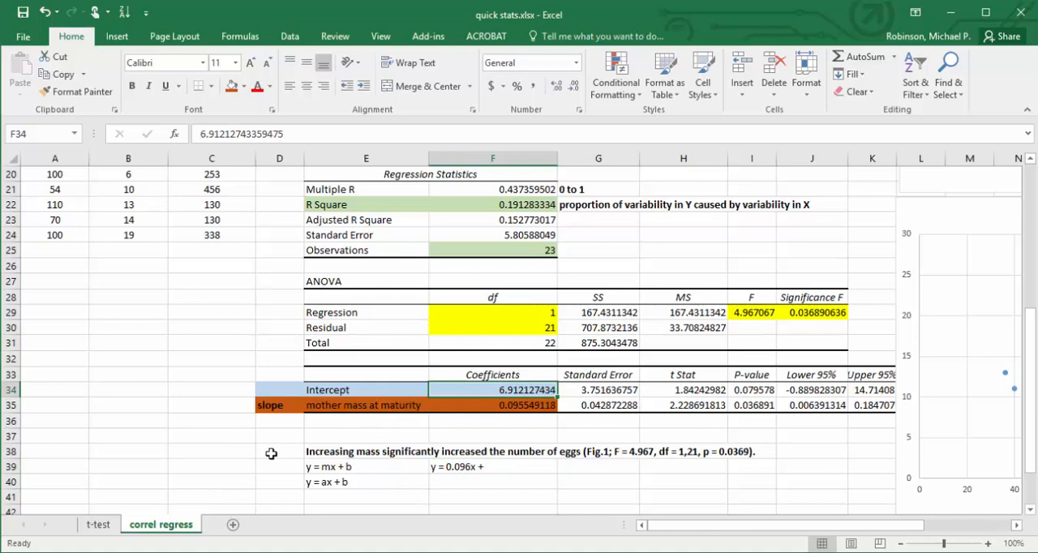
text(6.9)
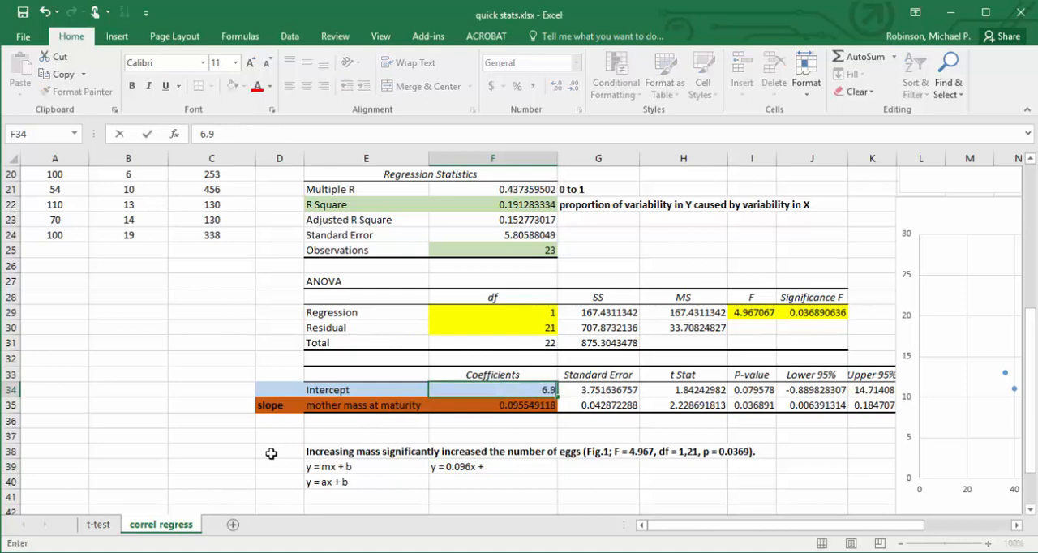
key(Escape)
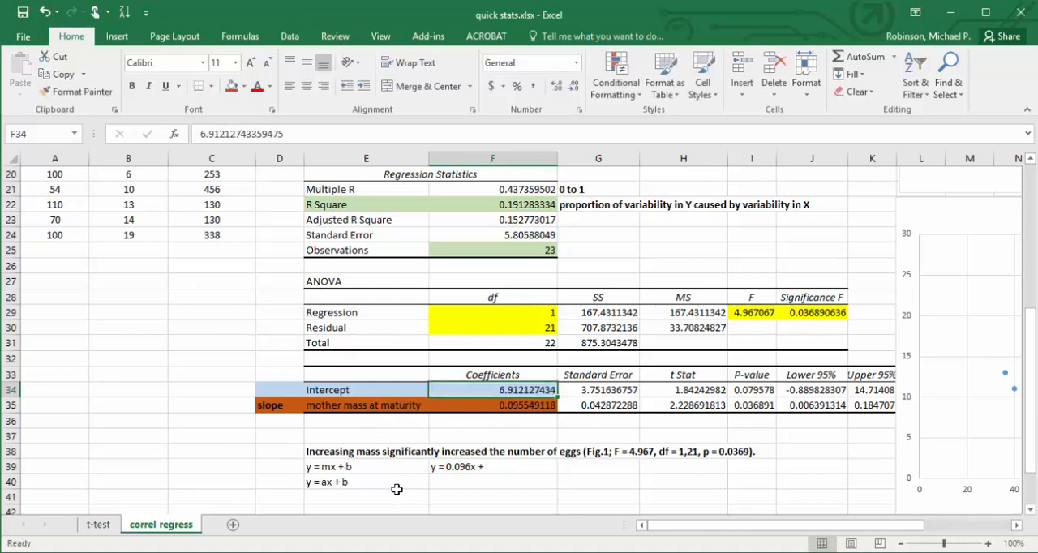
Complete the regression equation in F39 by adding the rounded intercept 6.912 after the plus sign.
click(452, 468)
click(479, 132)
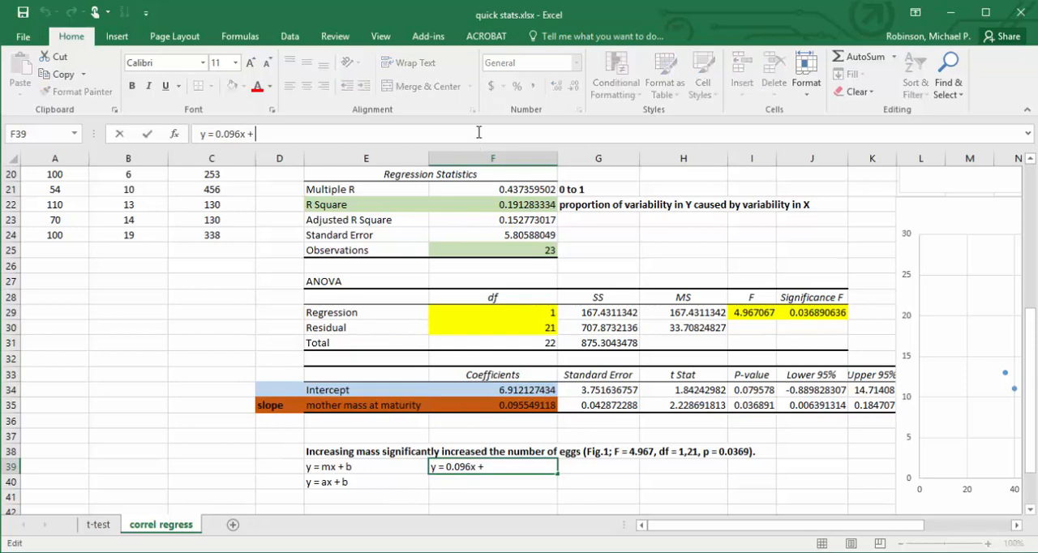
text(6.912)
key(Return)
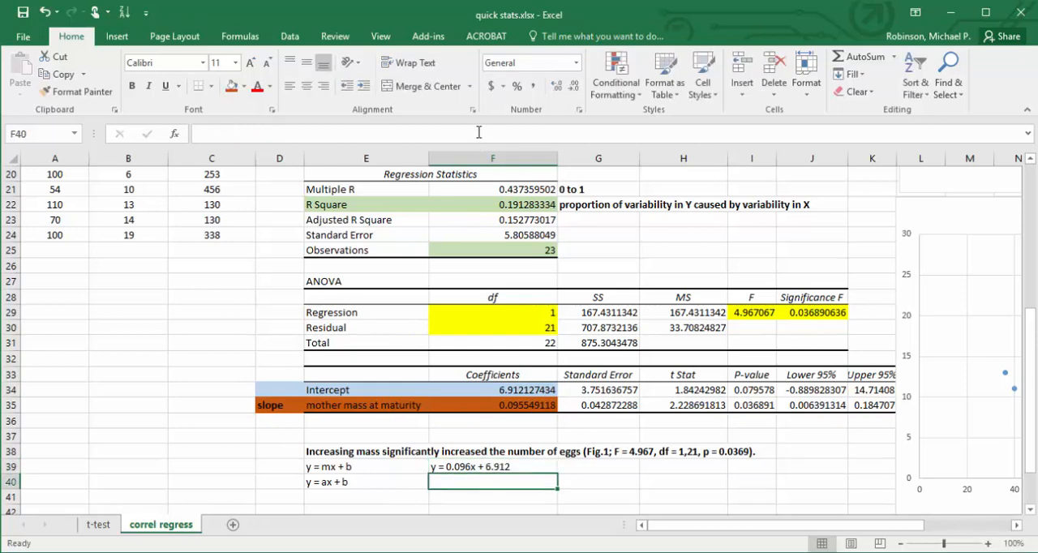
key(Up)
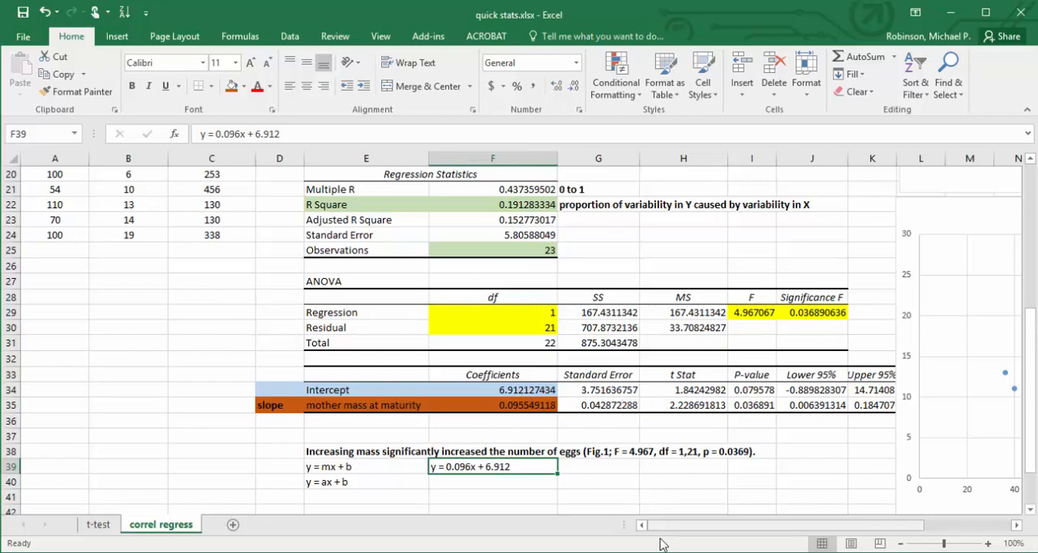
Examine the intercept coefficient and the lower and upper 95% limits of the intercept and the slope.
drag(660, 525, 704, 528)
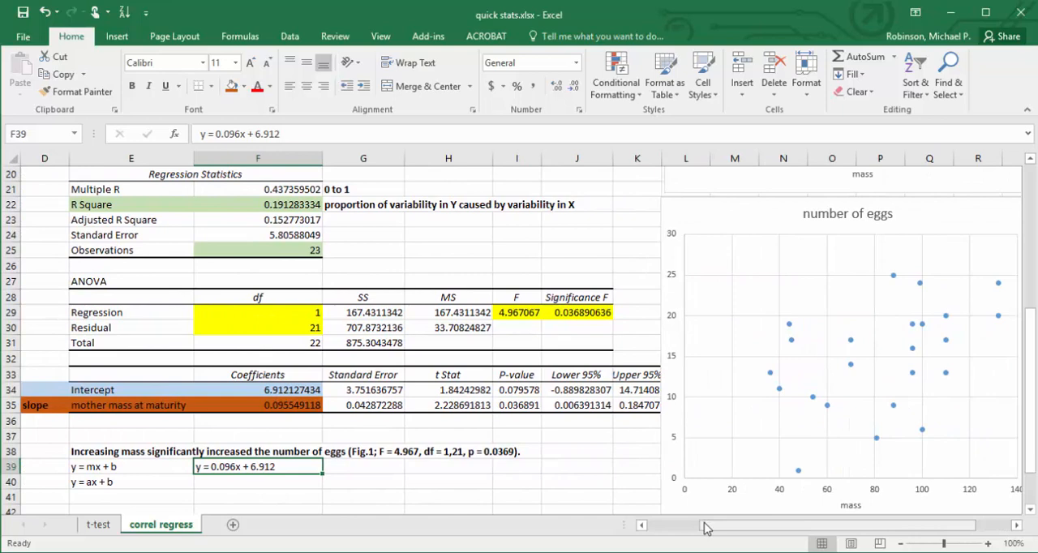
click(276, 389)
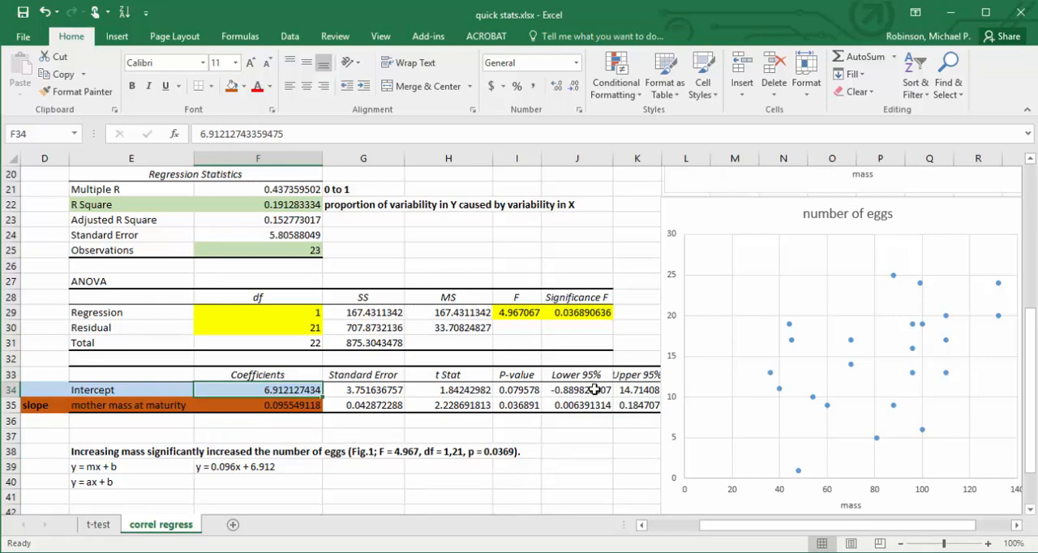
drag(592, 389, 618, 391)
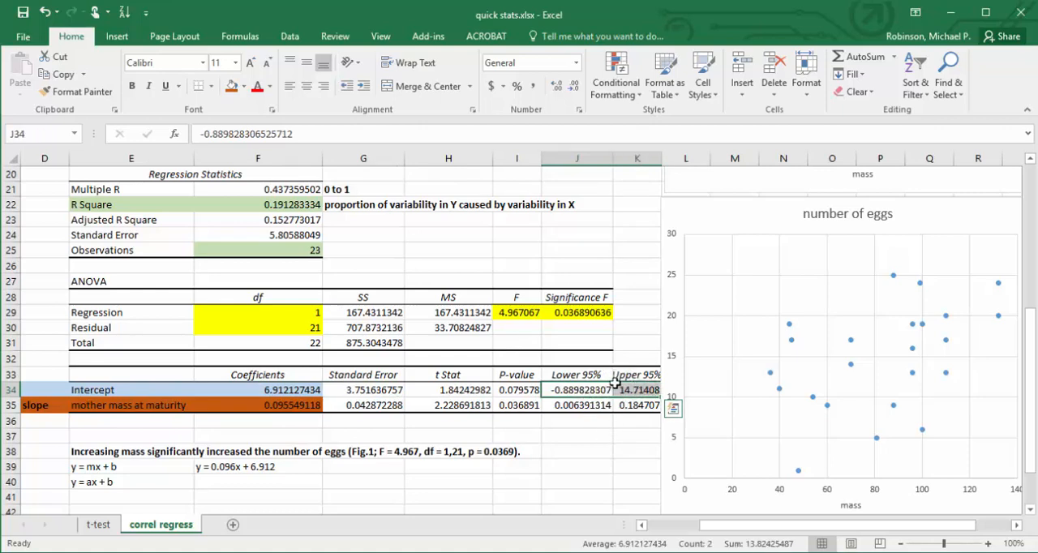
click(592, 389)
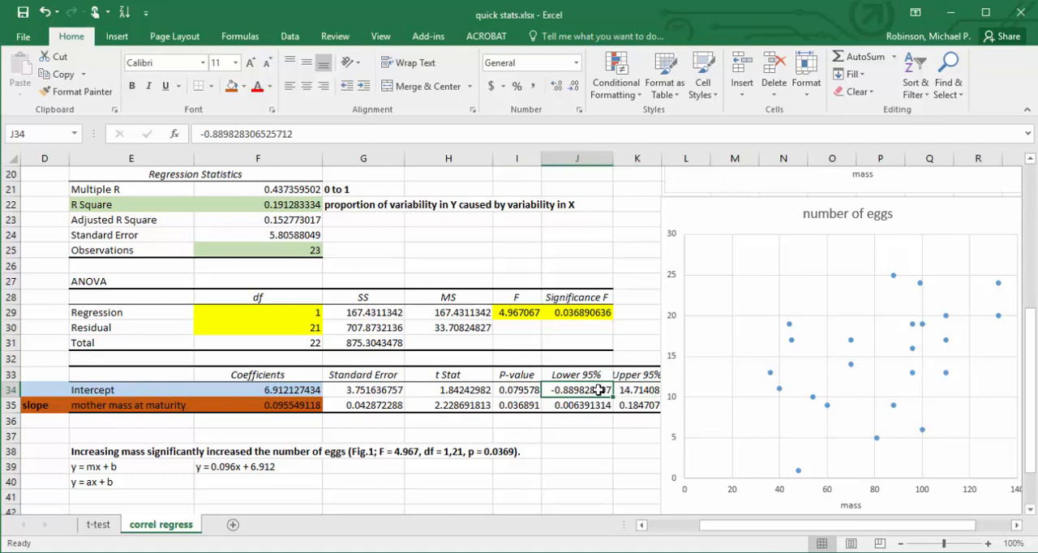
drag(588, 390, 624, 390)
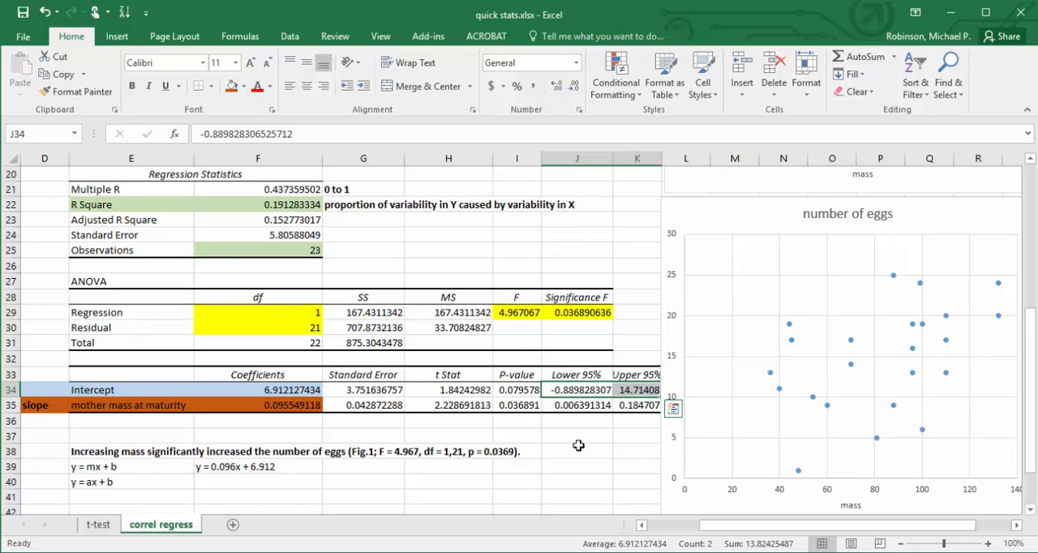
drag(574, 405, 624, 405)
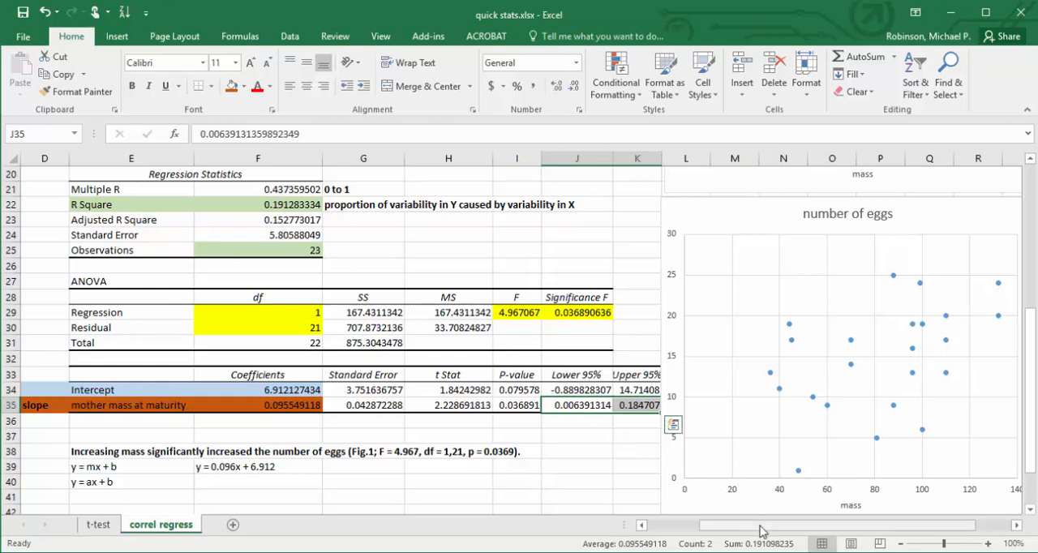
Add a linear trendline to the number of eggs versus mass scatter chart.
drag(762, 527, 820, 529)
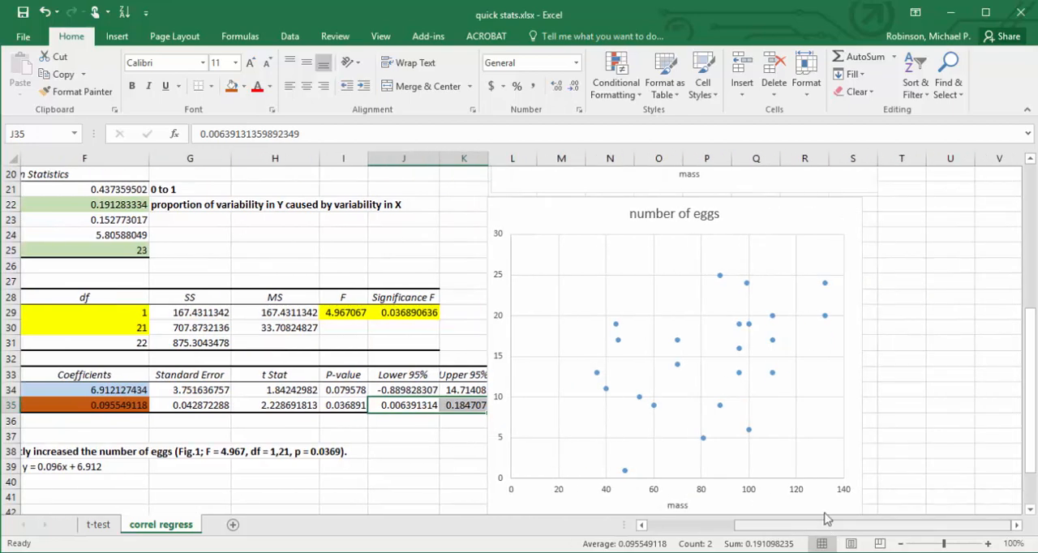
click(845, 214)
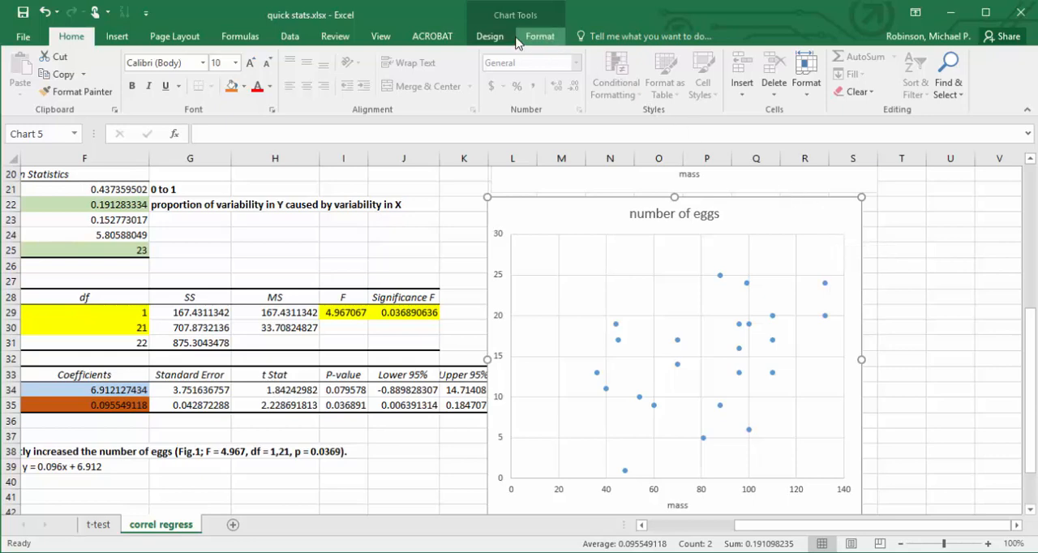
click(490, 37)
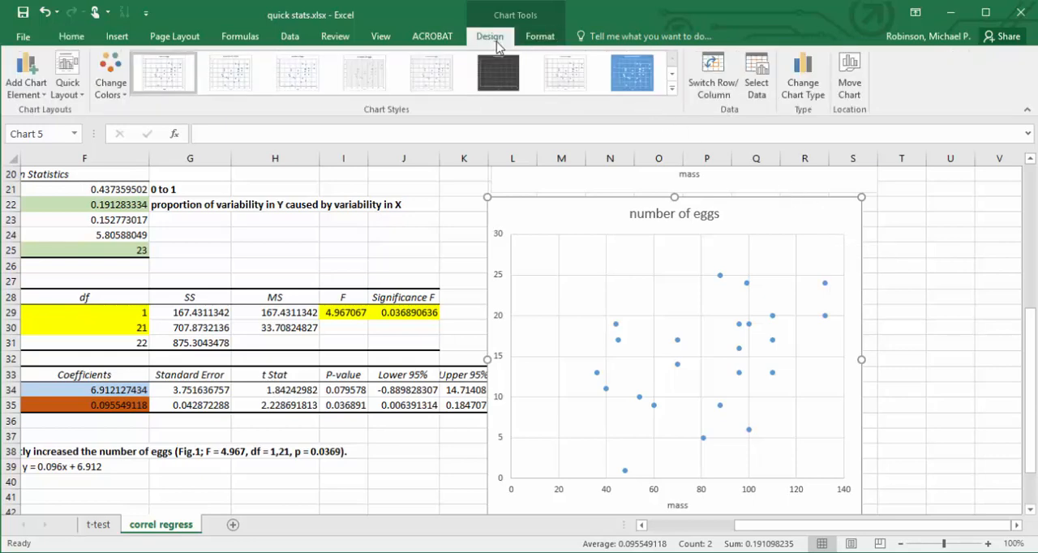
click(45, 90)
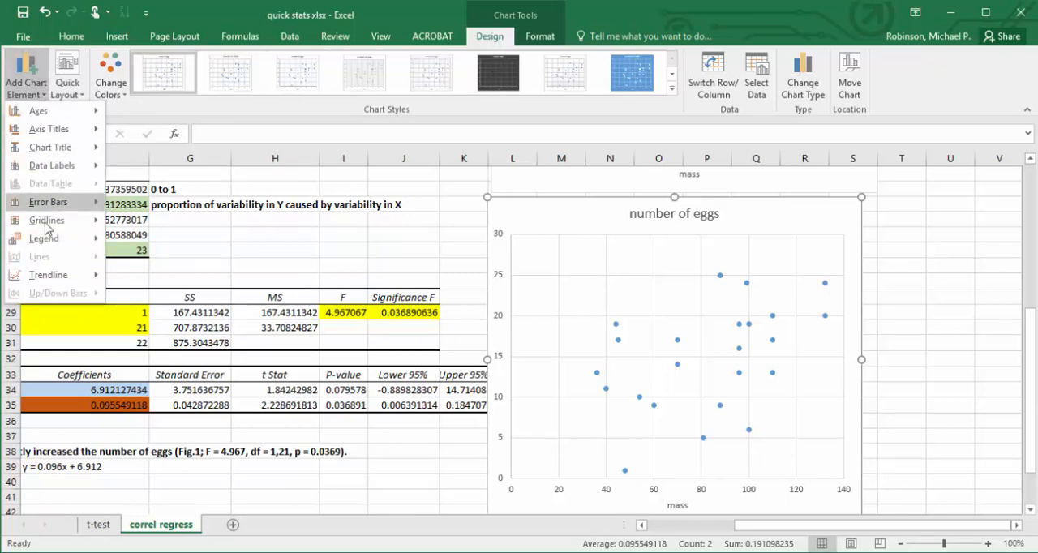
mouse_move(47, 277)
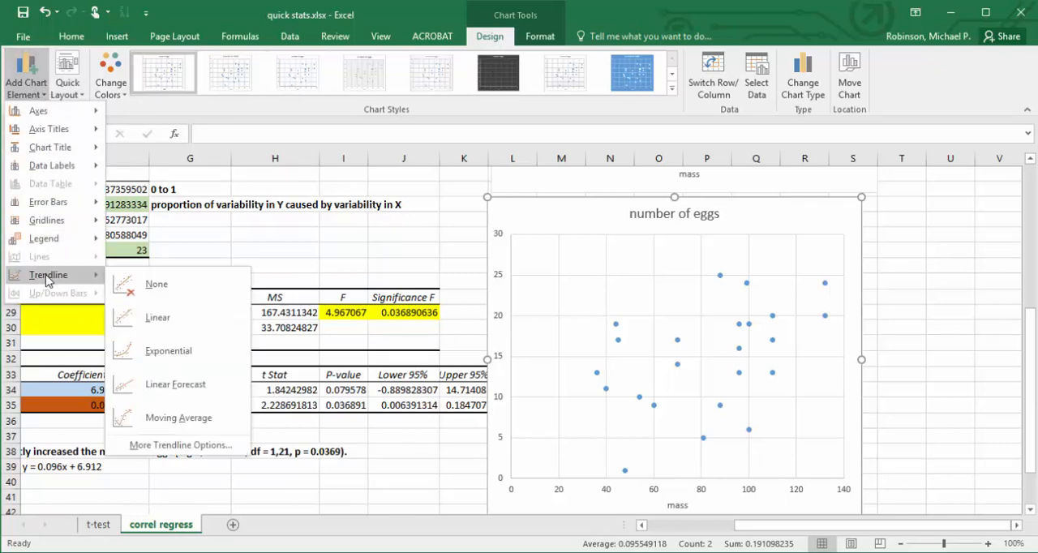
click(180, 321)
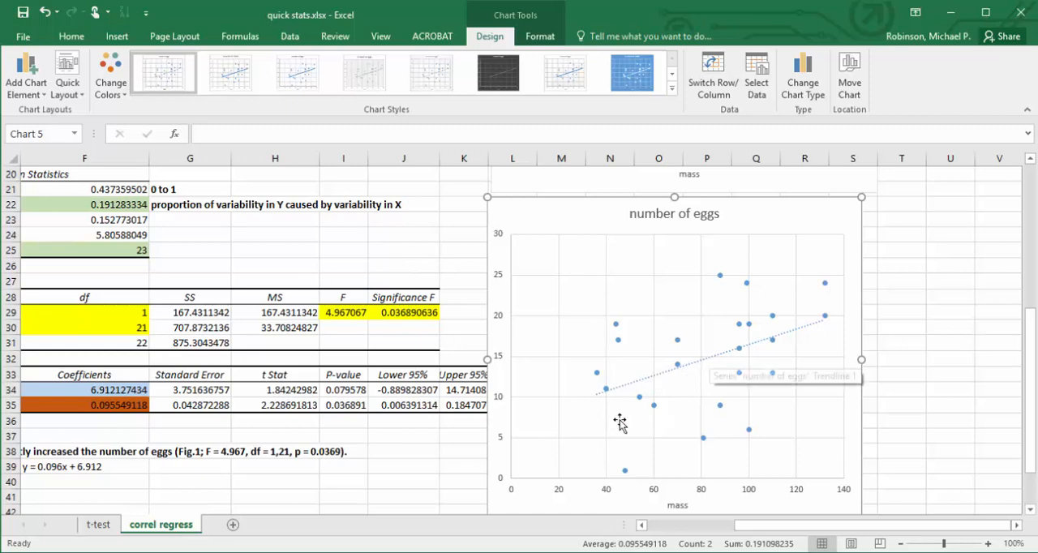
Display the linear trendline's equation and R-squared value on the chart, and move that label to the clear area above the leftmost points.
click(26, 71)
mouse_move(54, 274)
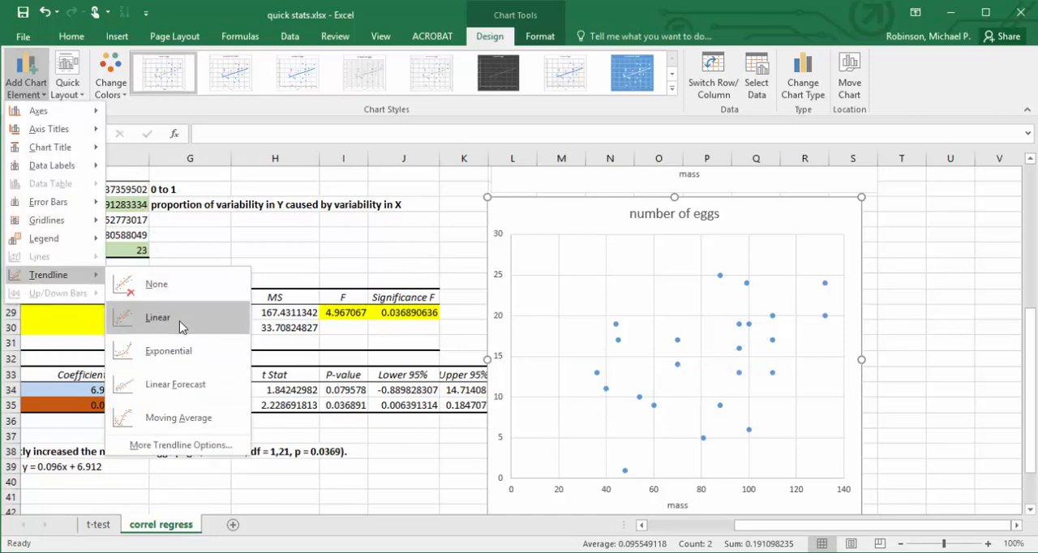
click(185, 444)
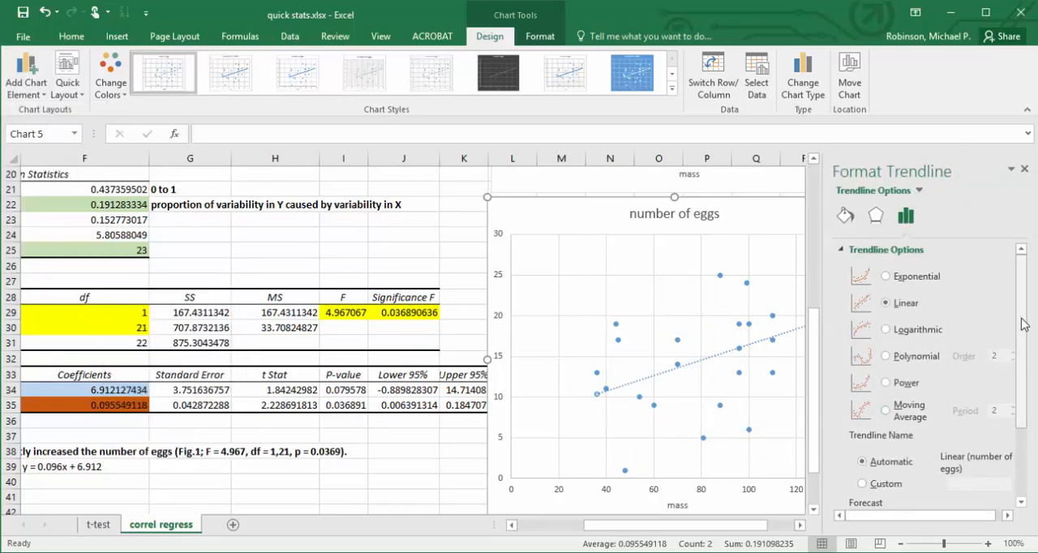
drag(1021, 320, 1032, 465)
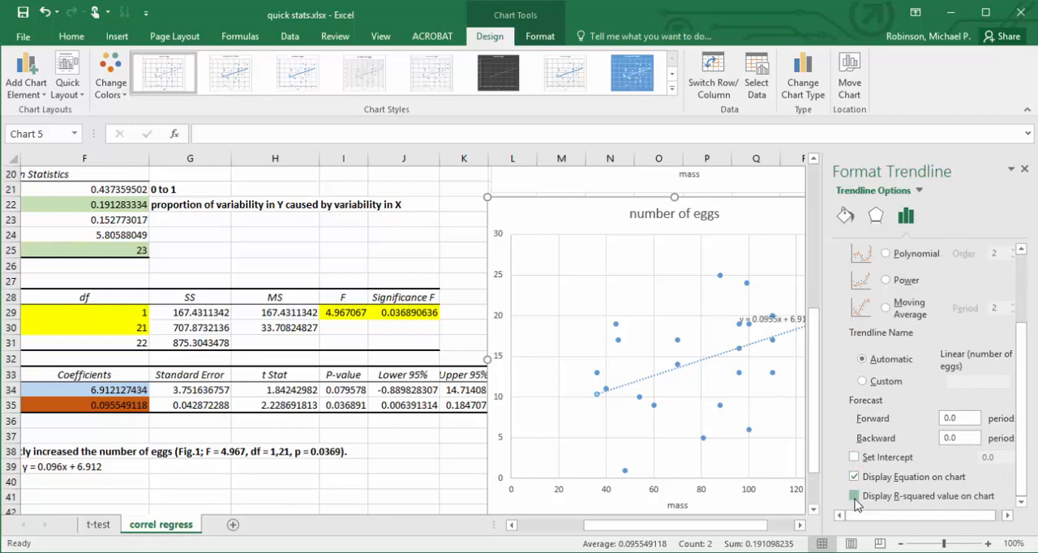
click(854, 497)
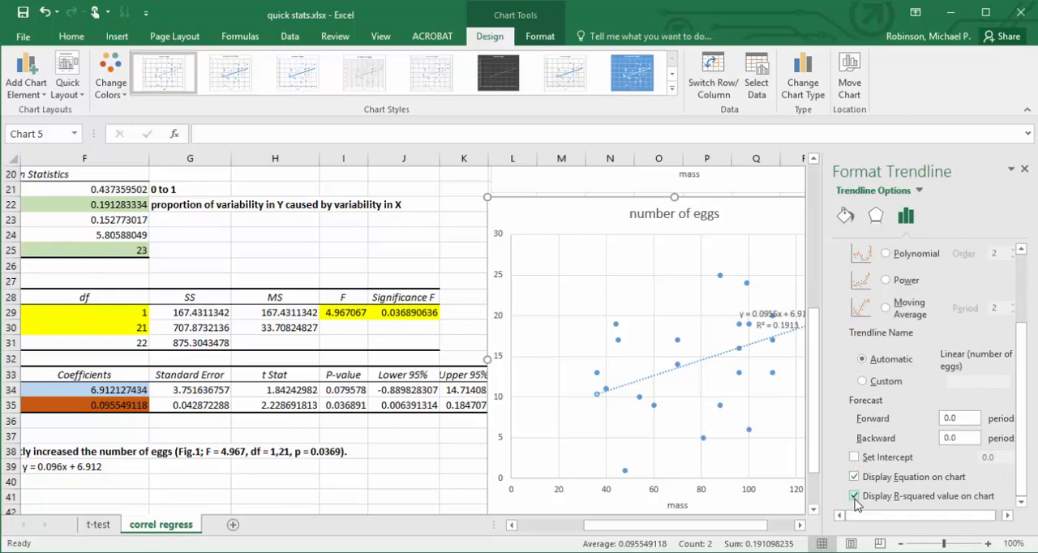
click(1023, 169)
drag(790, 312, 598, 289)
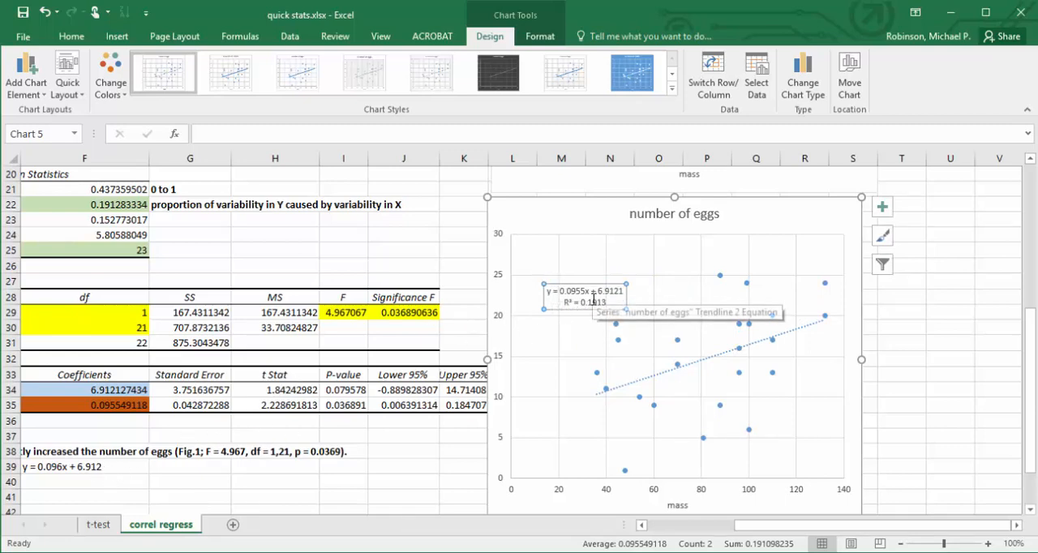
click(428, 449)
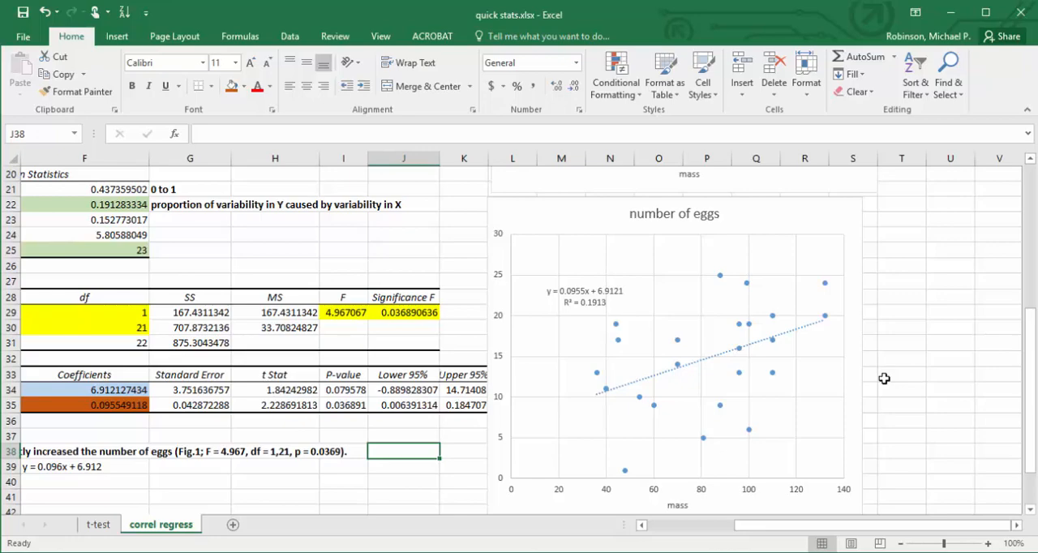
Return to the start of the correlation and regression sheet and switch to the PowerPoint slide show.
click(1028, 242)
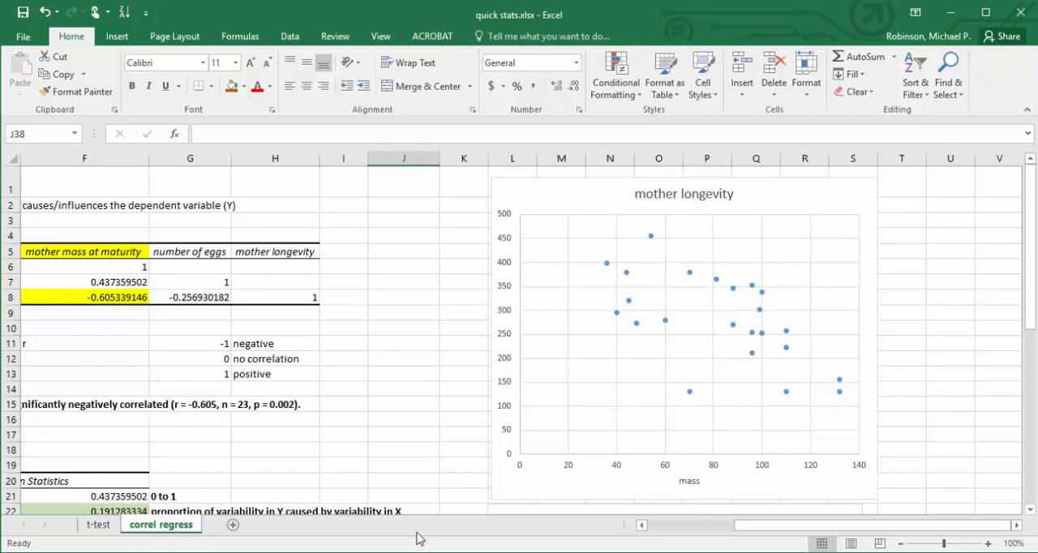
click(430, 552)
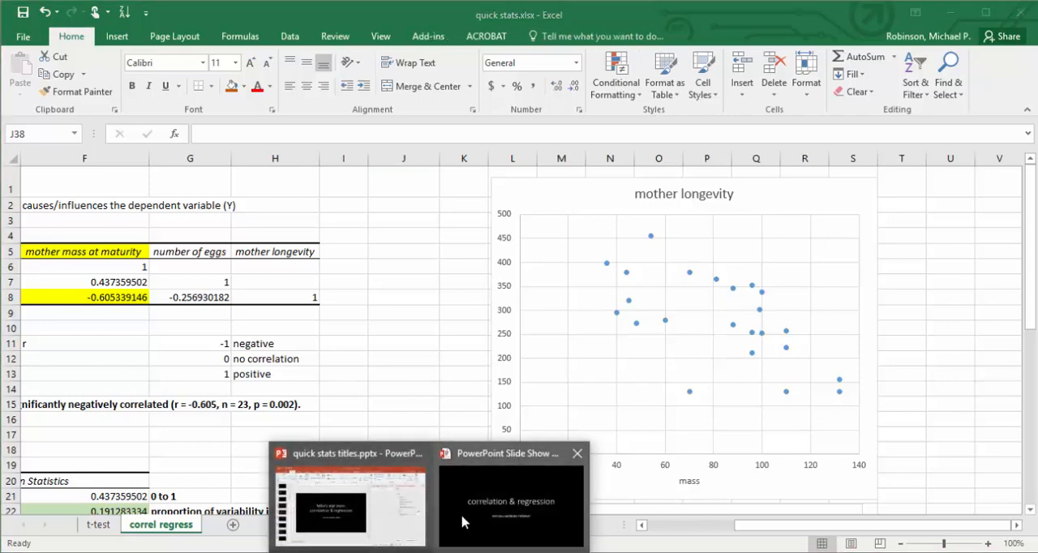